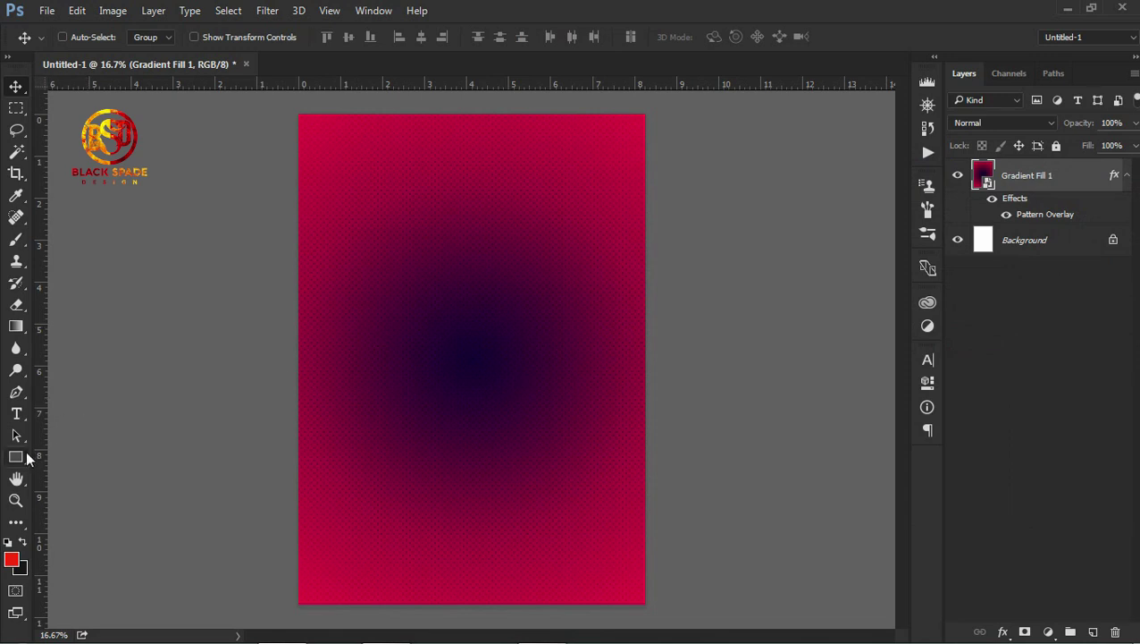
Step: Draw a red circle about 1468 px in diameter and move it to roughly the middle of the page
{"action": "left_click", "coordinate": [69, 485]}
{"action": "left_click_drag", "start_coordinate": [393, 278], "coordinate": [595, 510]}
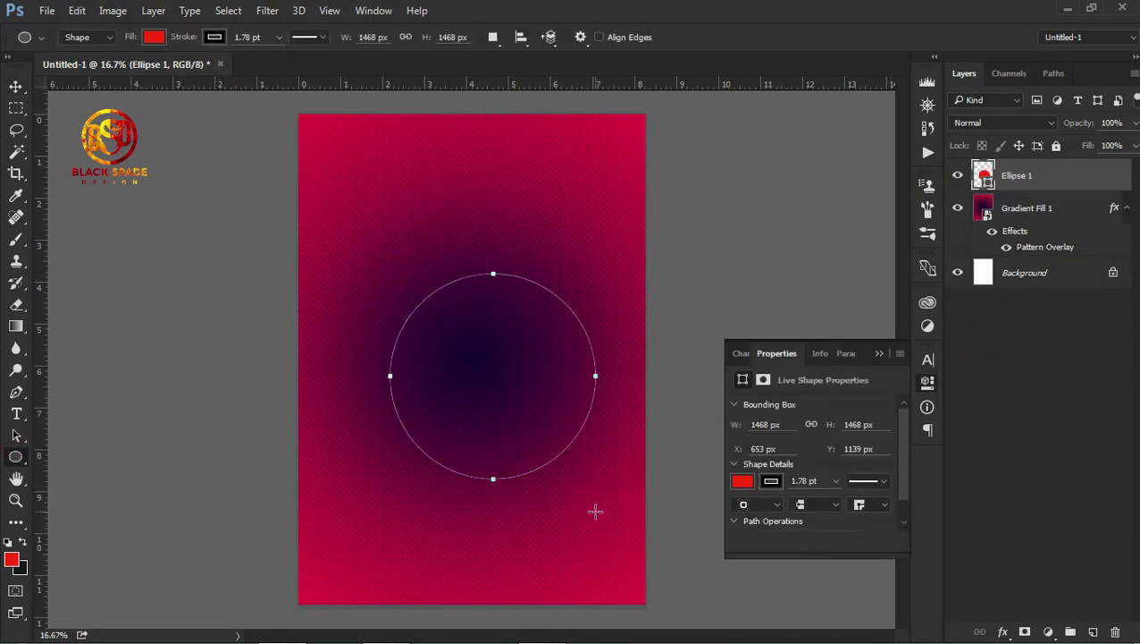
{"action": "key", "text": "v"}
{"action": "left_click_drag", "start_coordinate": [517, 395], "coordinate": [488, 390]}
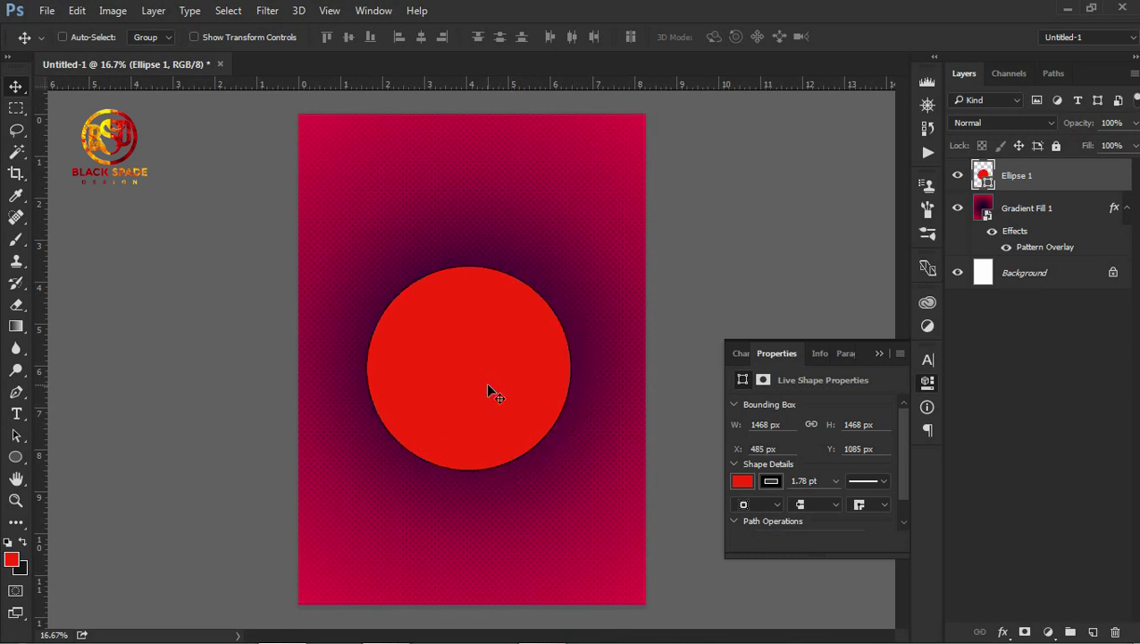
Step: Place a vertical guide at the page's horizontal centre and nudge the red circle right to centre it on the guide
{"action": "key", "text": "z"}
{"action": "left_click", "coordinate": [487, 384]}
{"action": "left_click", "coordinate": [487, 384], "text": "alt"}
{"action": "key", "text": "v"}
{"action": "left_click_drag", "start_coordinate": [39, 271], "coordinate": [471, 257]}
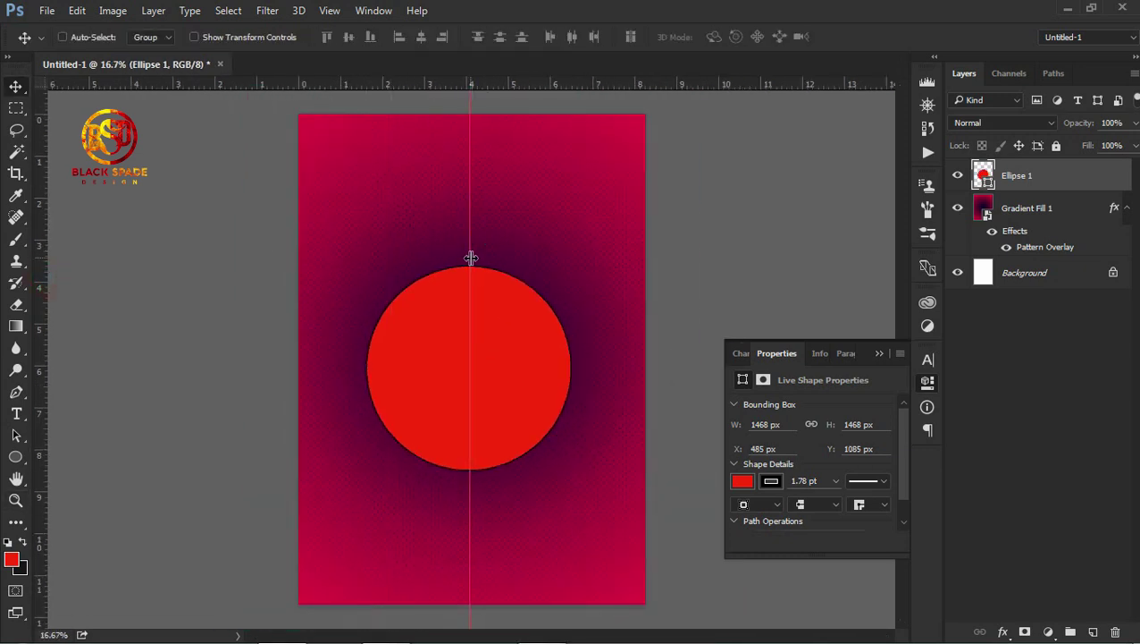
{"action": "key", "text": "Right"}
{"action": "key", "text": "Right"}
{"action": "key", "text": "Right"}
Step: Rasterize the circle layer and apply a reversed radial navy-to-red Gradient Overlay
{"action": "right_click", "coordinate": [1048, 178]}
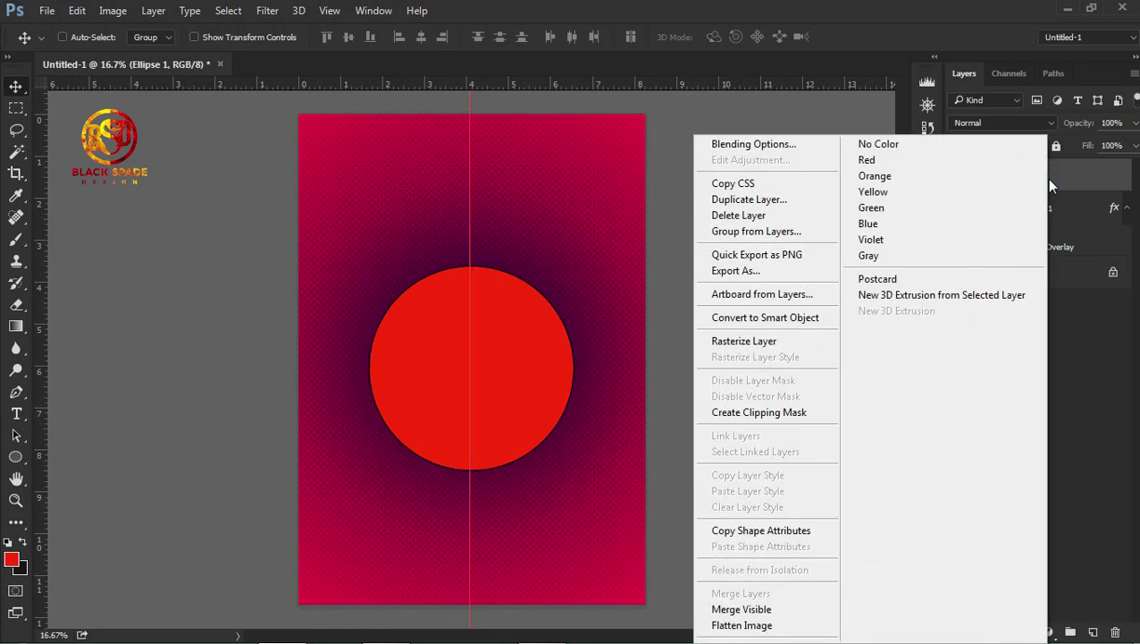
{"action": "left_click", "coordinate": [781, 333]}
{"action": "left_click", "coordinate": [1004, 632]}
{"action": "left_click", "coordinate": [1022, 557]}
{"action": "left_click_drag", "start_coordinate": [598, 86], "coordinate": [983, 223]}
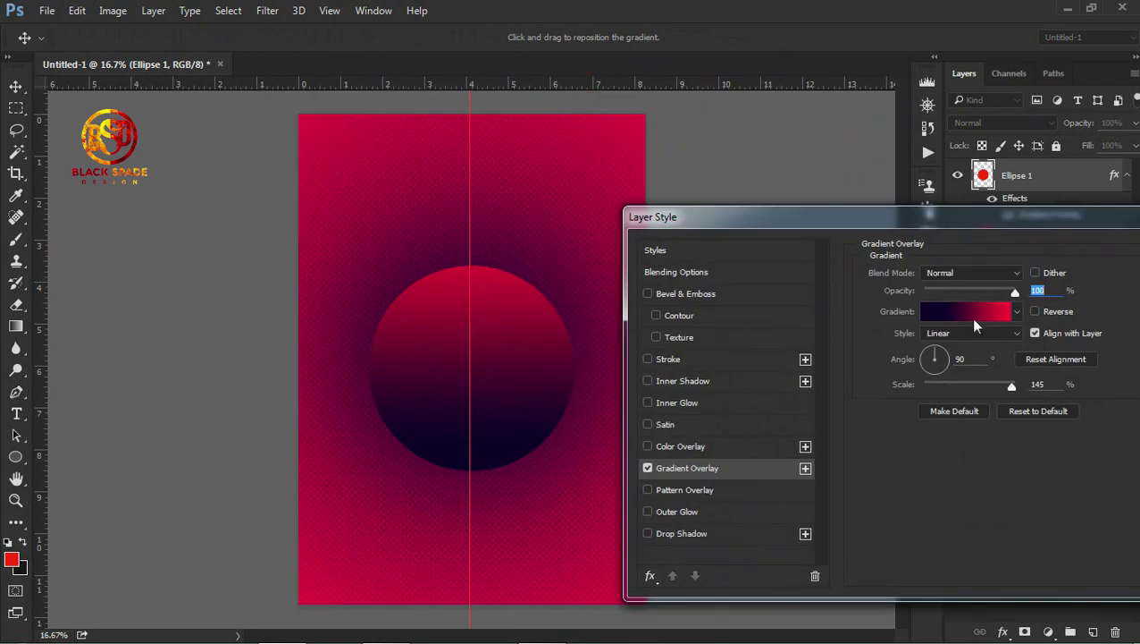
{"action": "left_click", "coordinate": [970, 332]}
{"action": "left_click", "coordinate": [941, 352]}
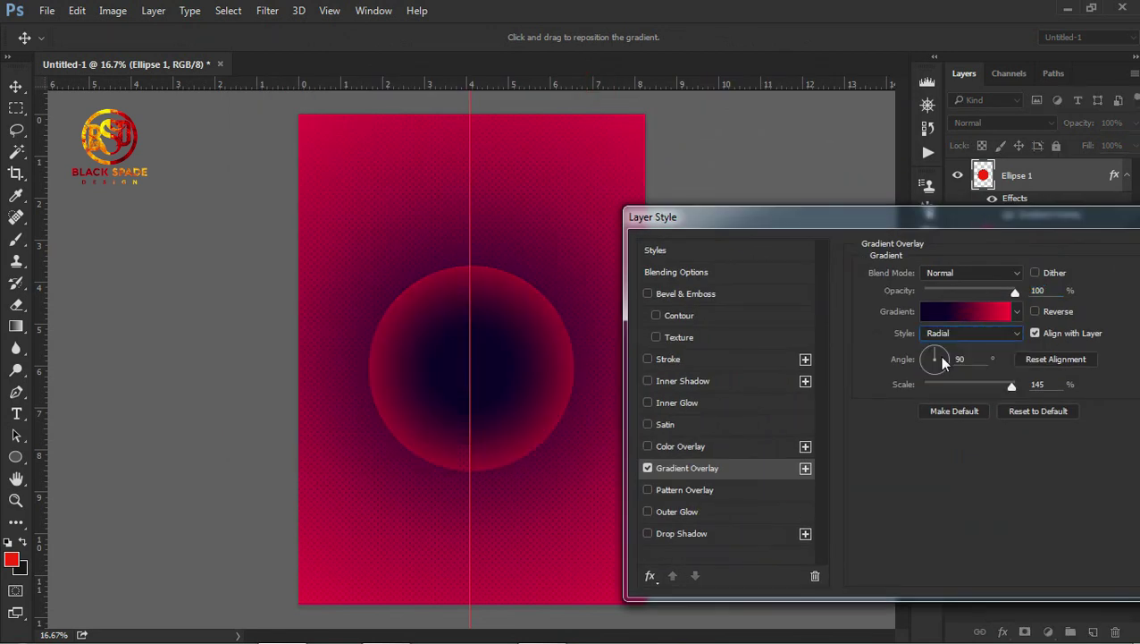
{"action": "left_click", "coordinate": [1035, 312]}
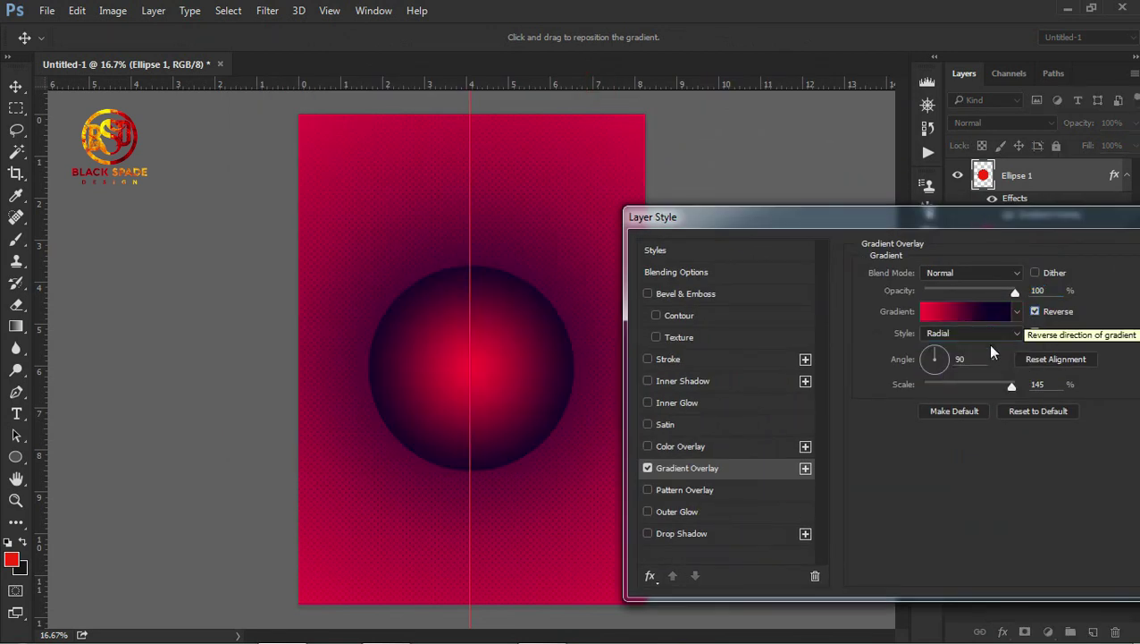
{"action": "left_click_drag", "start_coordinate": [989, 218], "coordinate": [829, 216]}
{"action": "left_click", "coordinate": [1069, 255]}
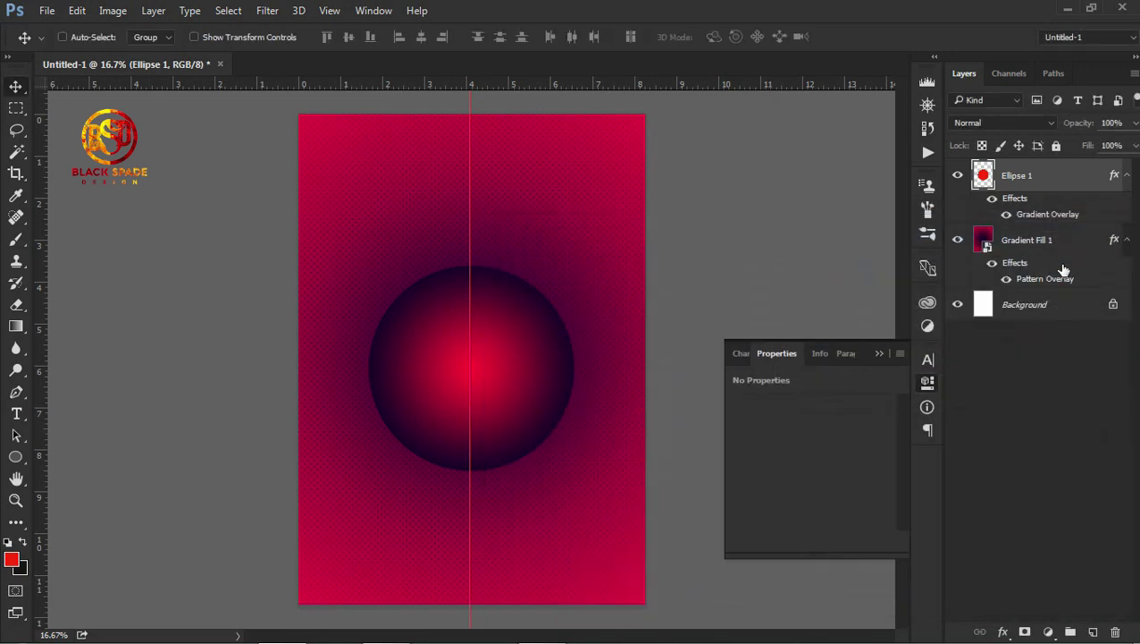
Step: Add Bevel & Emboss with Texture enabled to the circle's layer style
{"action": "double_click", "coordinate": [1011, 198]}
{"action": "left_click", "coordinate": [562, 303]}
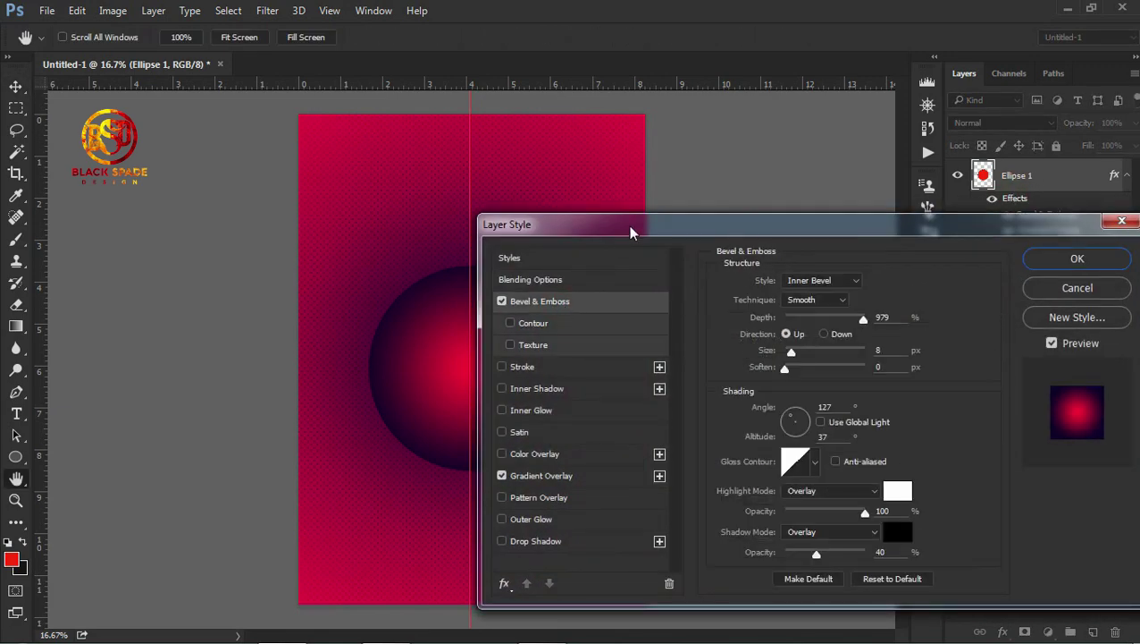
{"action": "left_click_drag", "start_coordinate": [630, 233], "coordinate": [735, 194]}
{"action": "left_click", "coordinate": [632, 306]}
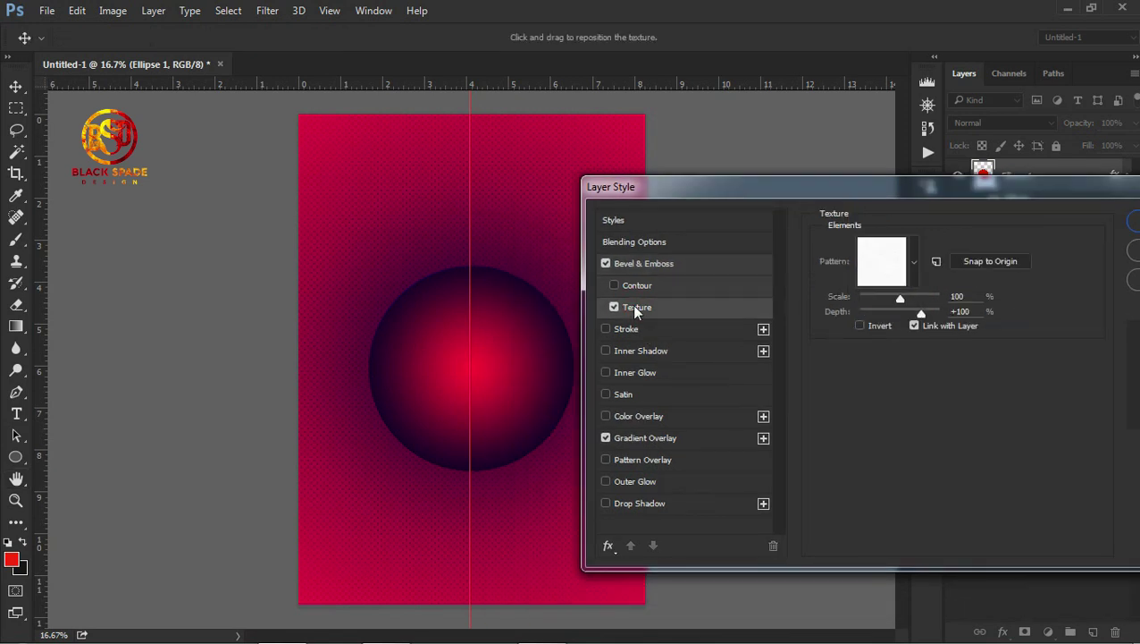
Step: Use the black-dot pattern as the circle's bevel texture, scale it to 245%, and apply the layer style
{"action": "left_click", "coordinate": [914, 261]}
{"action": "left_click", "coordinate": [899, 315]}
{"action": "left_click", "coordinate": [919, 281]}
{"action": "key", "text": "ctrl+plus"}
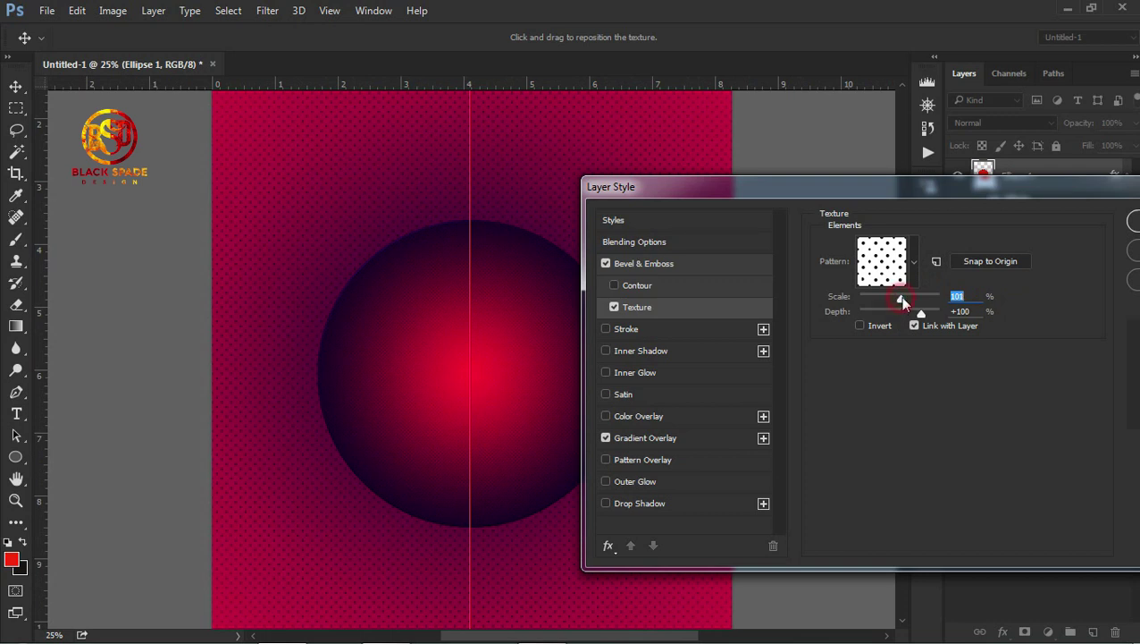
{"action": "left_click_drag", "start_coordinate": [903, 302], "coordinate": [905, 300]}
{"action": "left_click", "coordinate": [1131, 221]}
{"action": "key", "text": "z"}
{"action": "key", "text": "ctrl+minus"}
{"action": "key", "text": "v"}
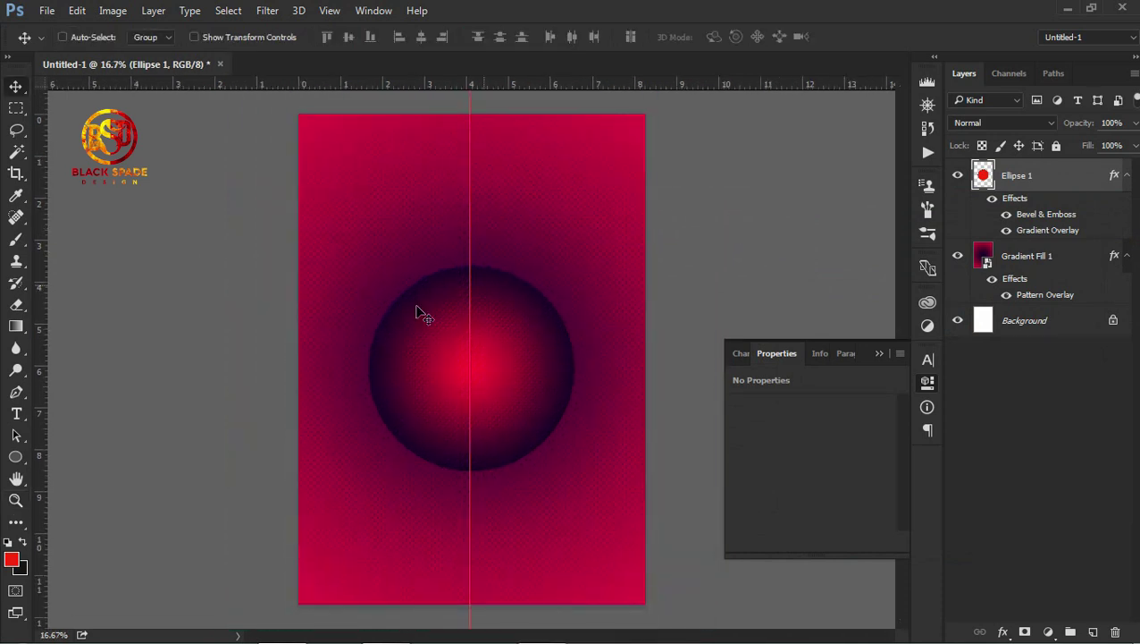
Step: Draw the scalloped, flower-like custom shape about 1684 px wide over the circle
{"action": "left_click", "coordinate": [17, 459]}
{"action": "left_click", "coordinate": [89, 537]}
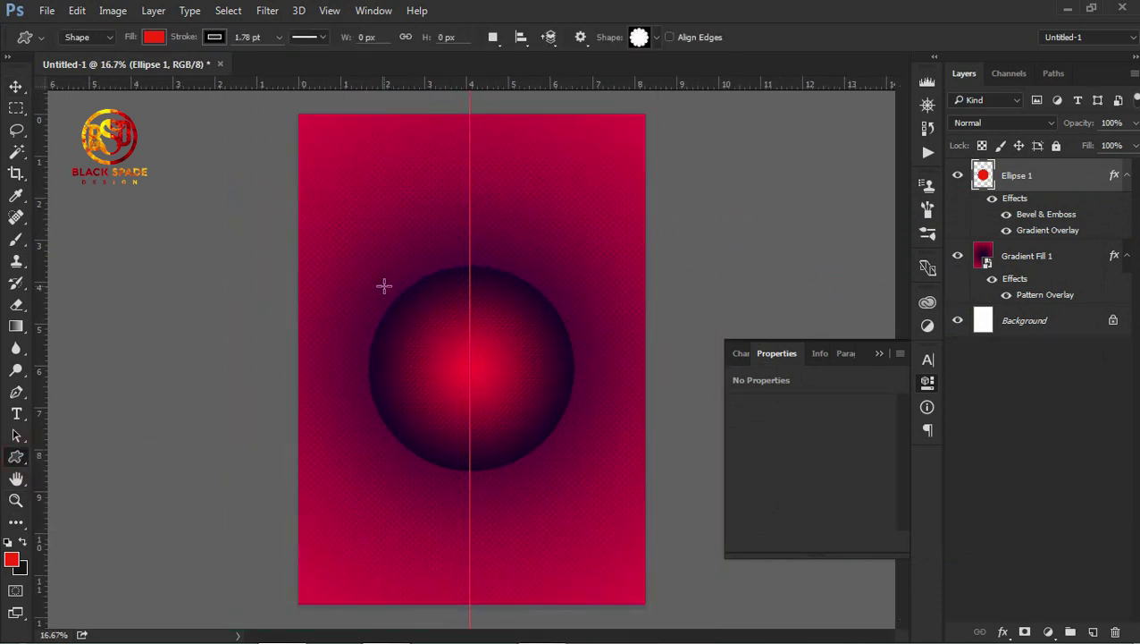
{"action": "left_click_drag", "start_coordinate": [376, 280], "coordinate": [611, 585]}
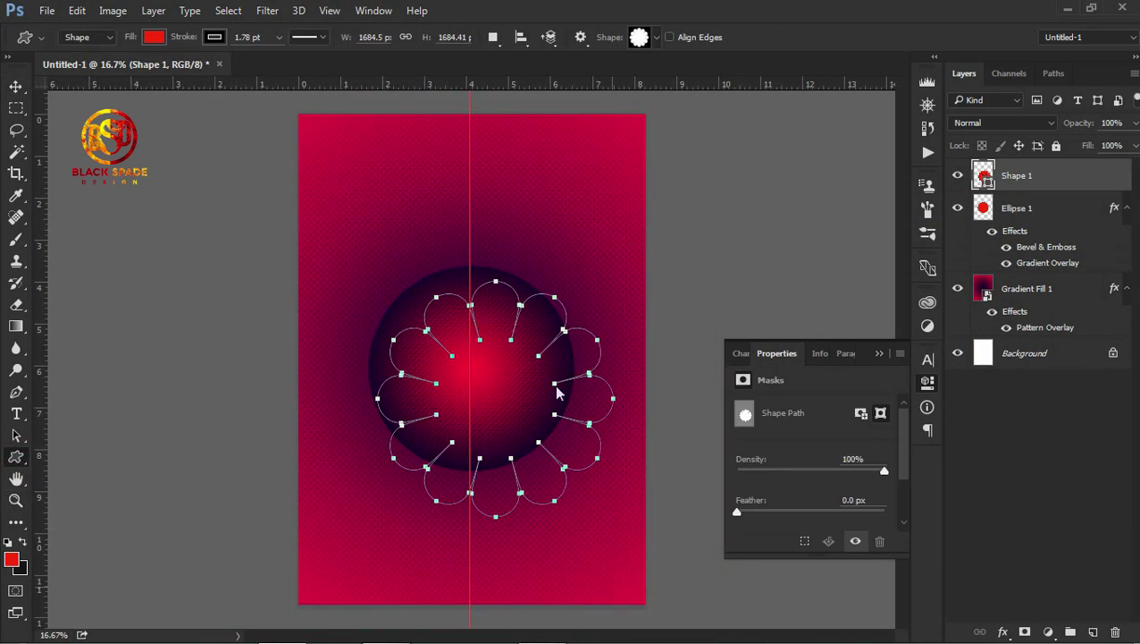
Step: Rasterize the flower shape's layer and move the shape so it is centred over the circle
{"action": "key", "text": "v"}
{"action": "right_click", "coordinate": [1020, 178]}
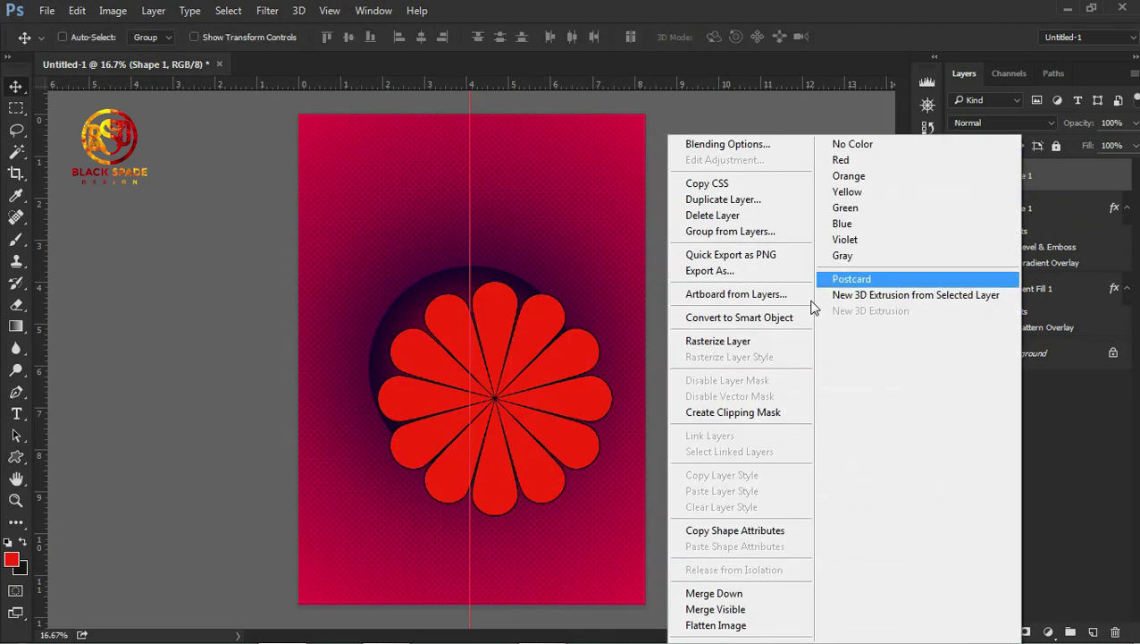
{"action": "left_click", "coordinate": [688, 267]}
{"action": "left_click_drag", "start_coordinate": [515, 393], "coordinate": [493, 365]}
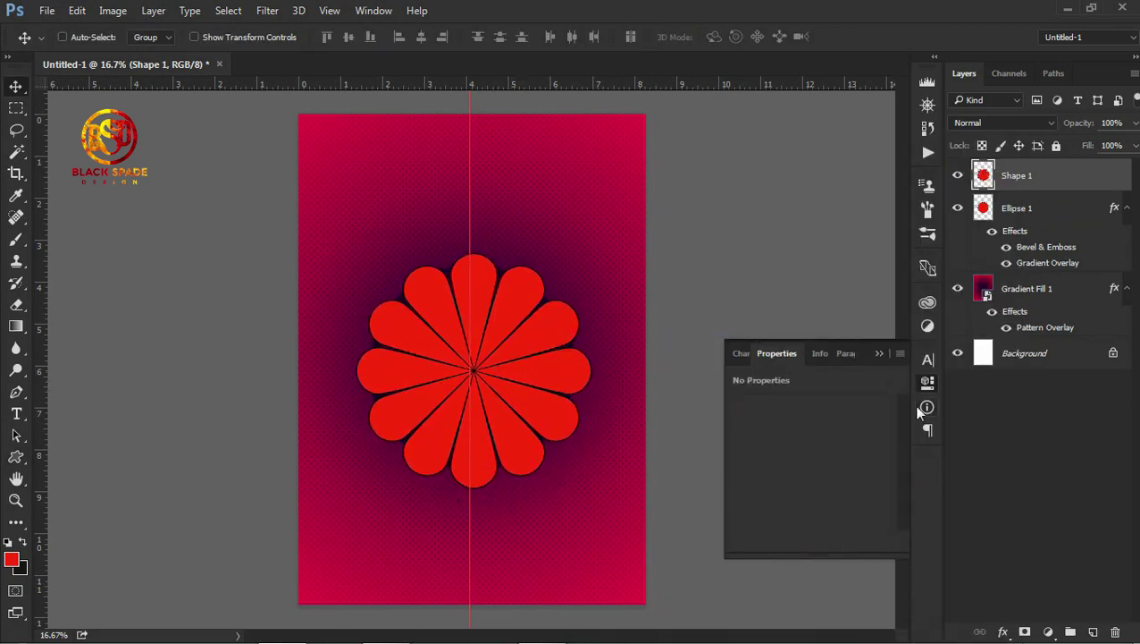
Step: Give the flower shape a radial Gradient Overlay with Reverse turned off, navy in the centre and red outside
{"action": "left_click", "coordinate": [1005, 632]}
{"action": "left_click", "coordinate": [1025, 565]}
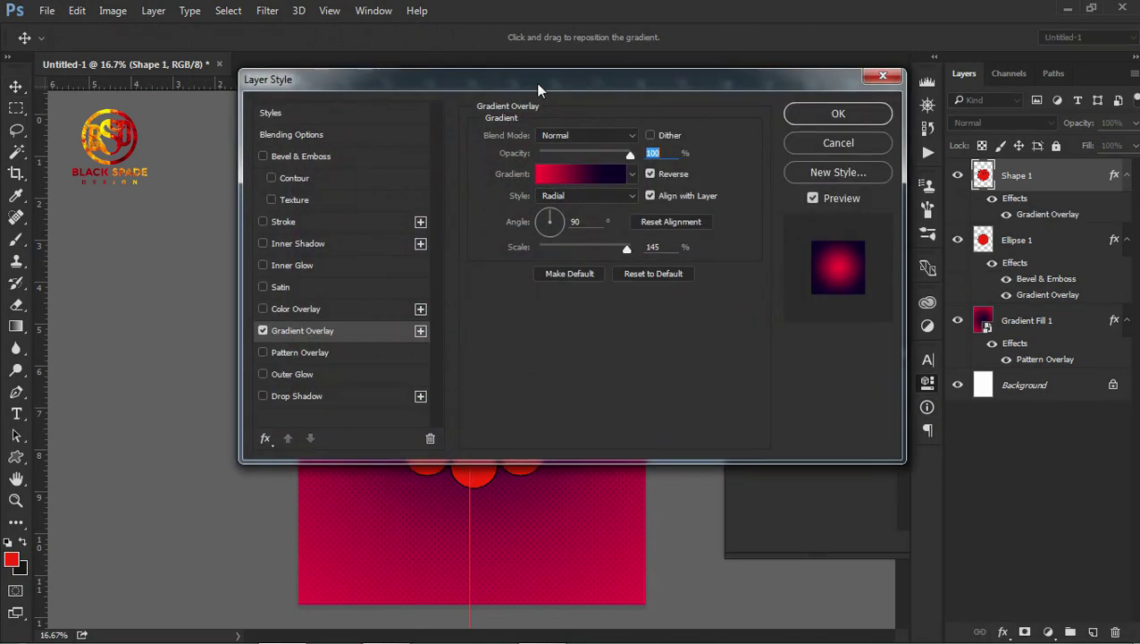
{"action": "left_click_drag", "start_coordinate": [539, 90], "coordinate": [908, 182]}
{"action": "left_click", "coordinate": [1020, 267]}
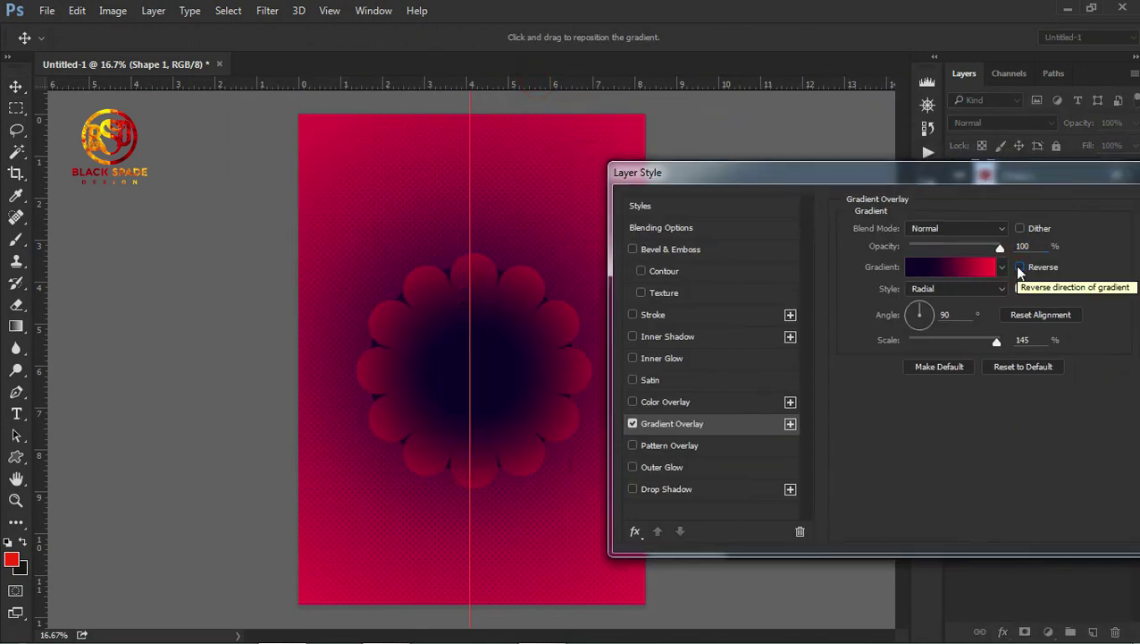
Step: Add Bevel & Emboss with the dotted texture to the flower shape and place its layer below the circle
{"action": "left_click", "coordinate": [670, 250]}
{"action": "left_click", "coordinate": [674, 294]}
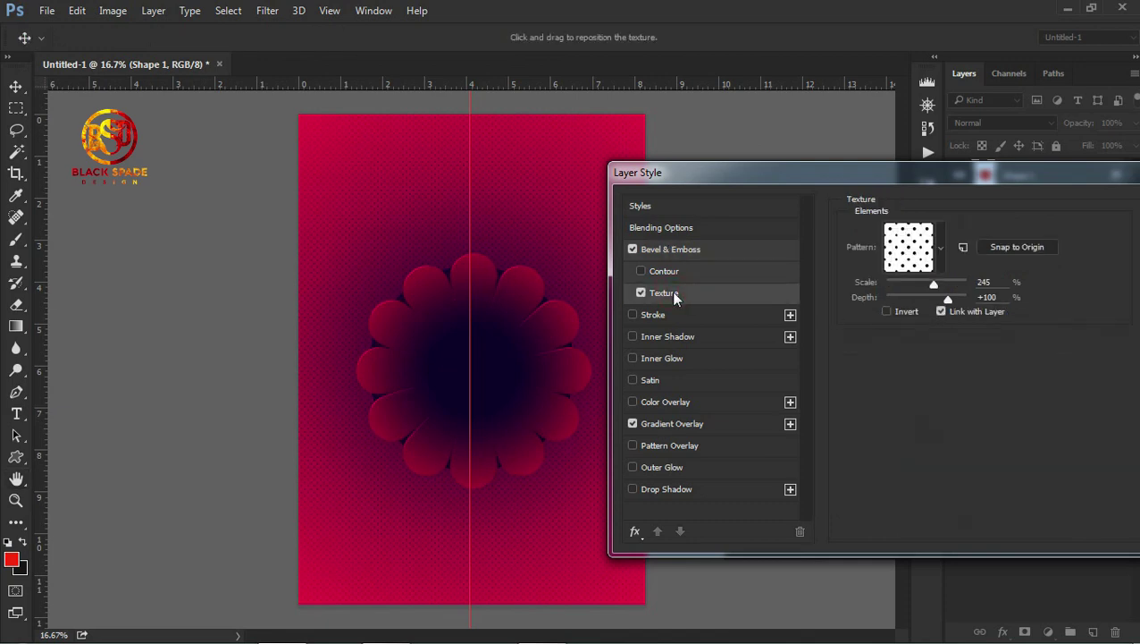
{"action": "left_click_drag", "start_coordinate": [884, 188], "coordinate": [786, 184]}
{"action": "left_click", "coordinate": [1042, 204]}
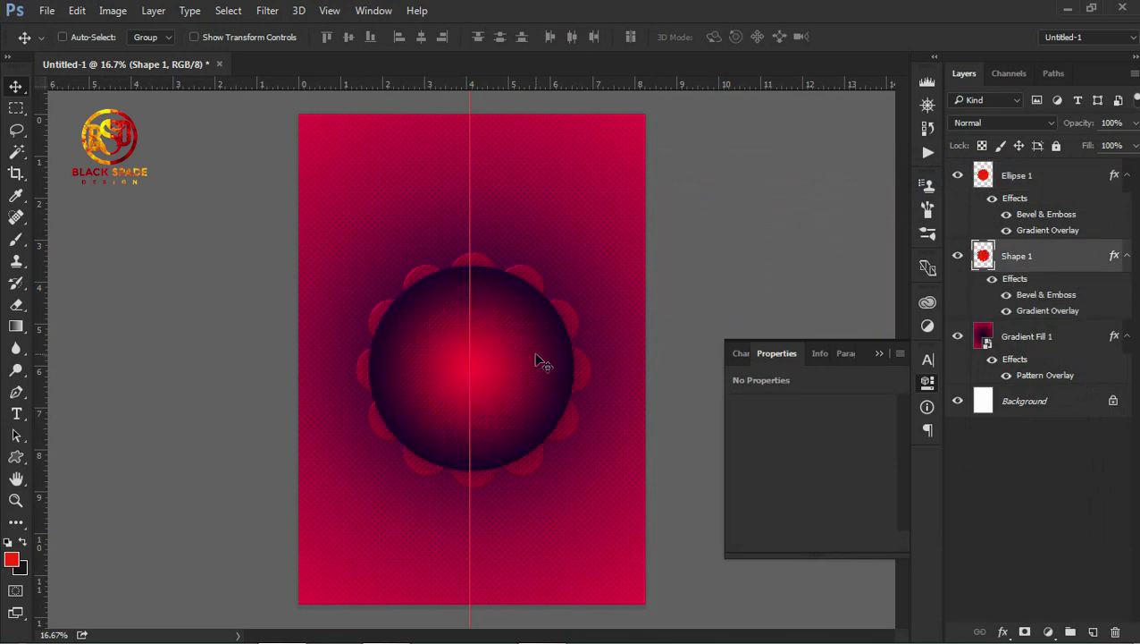
Step: Enlarge the flower shape proportionally to about 101.19% so its petals sit evenly around the circle
{"action": "key", "text": "ctrl+space"}
{"action": "left_click", "coordinate": [537, 354], "text": "ctrl"}
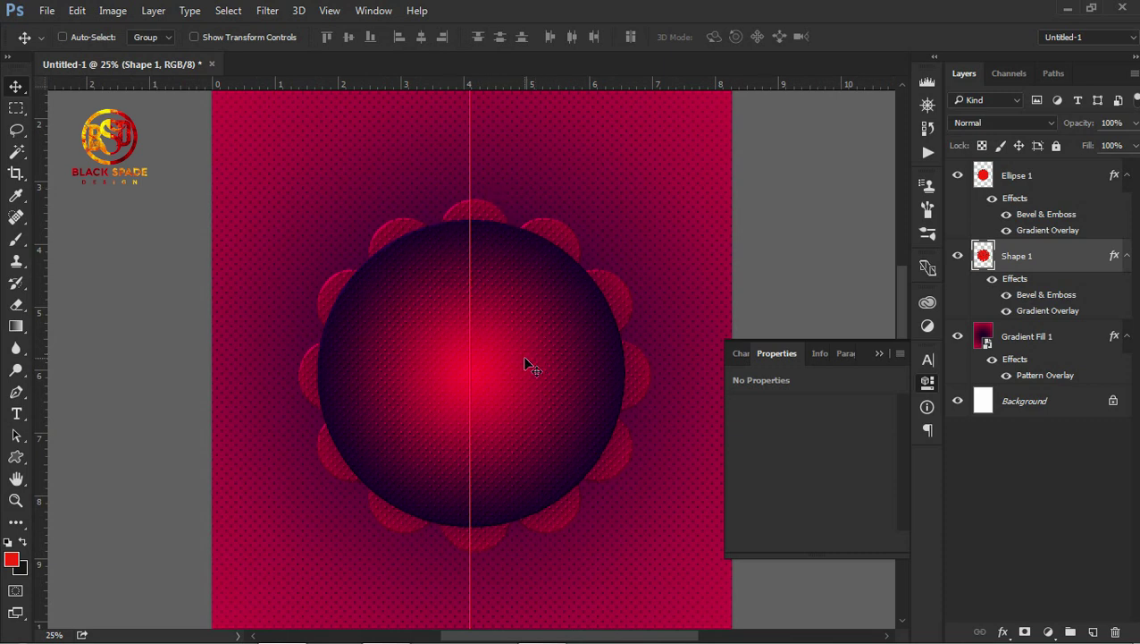
{"action": "key", "text": "ctrl+t"}
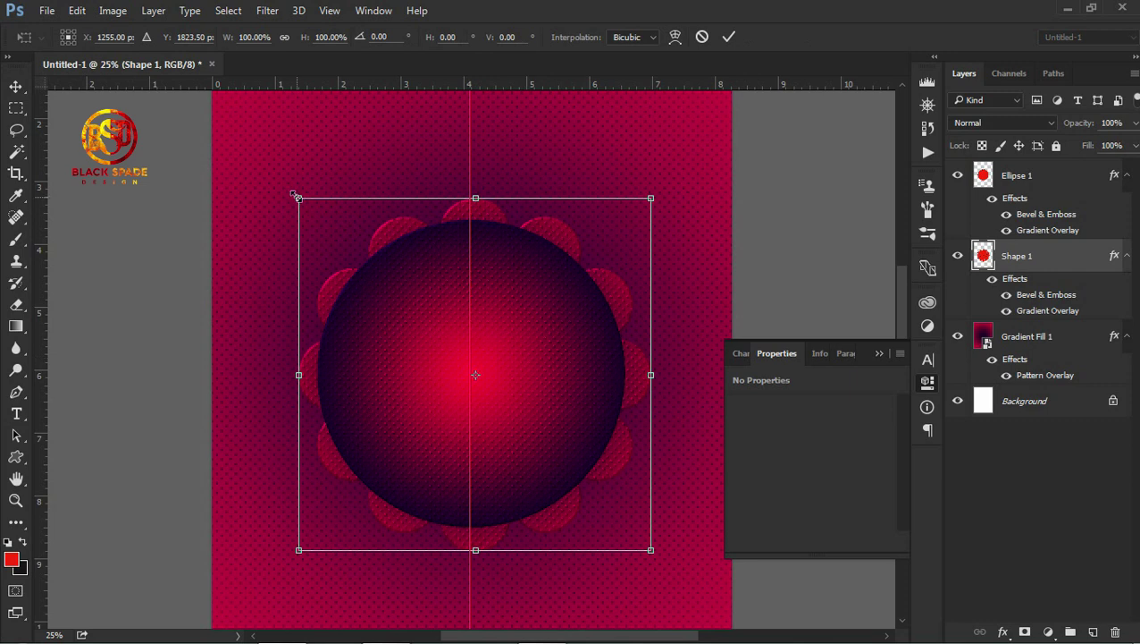
{"action": "left_click_drag", "start_coordinate": [293, 194], "coordinate": [293, 193]}
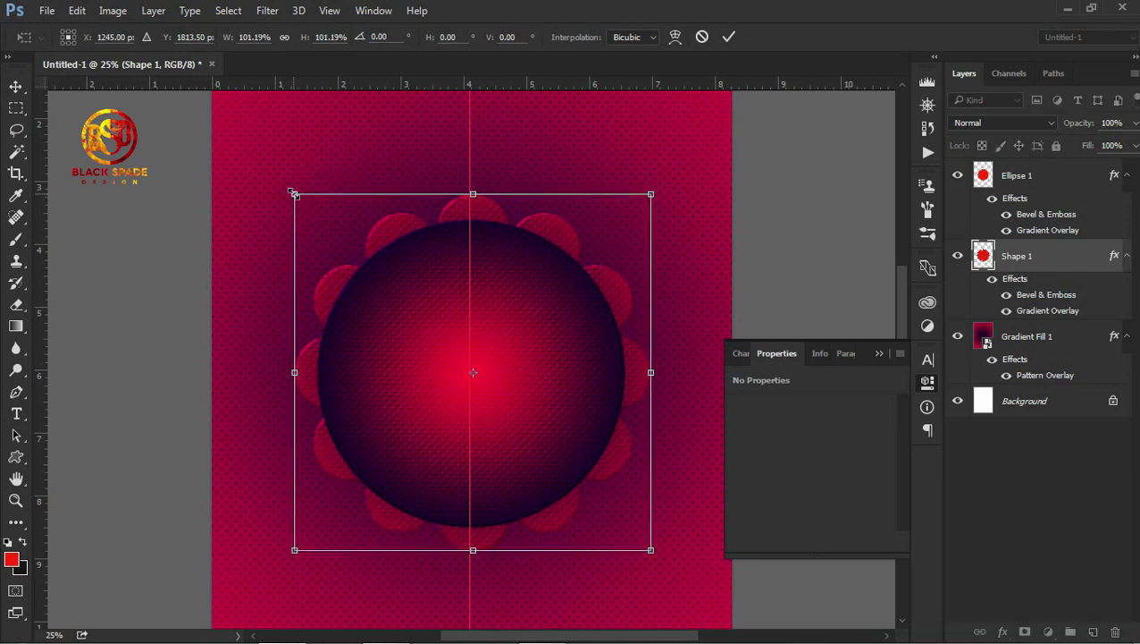
{"action": "key", "text": "Return"}
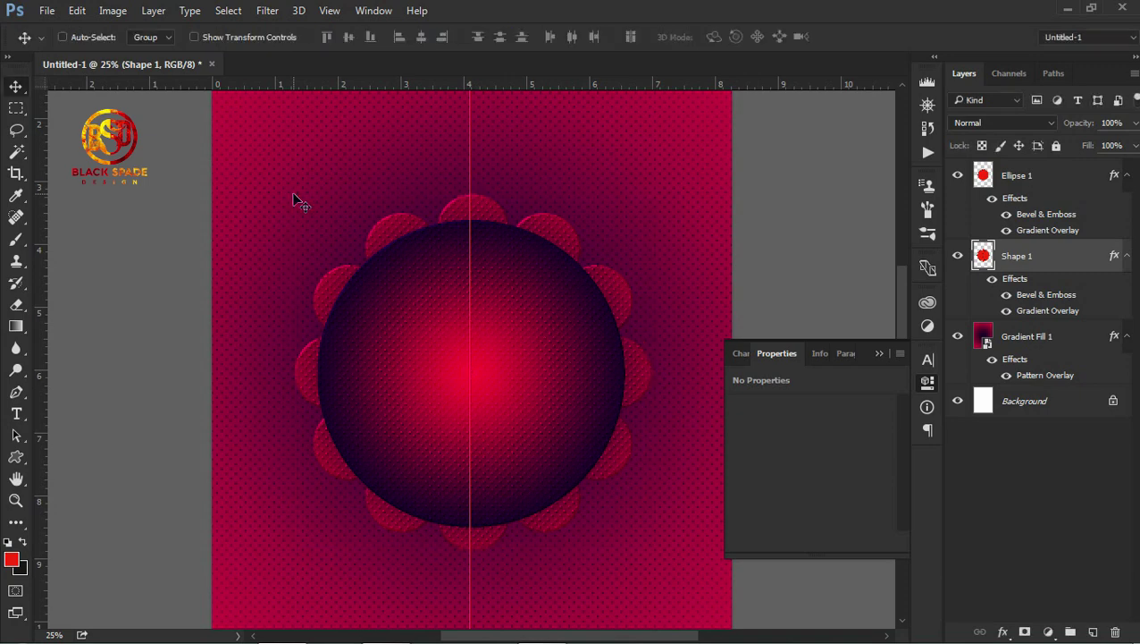
{"action": "left_click", "coordinate": [295, 194], "text": "alt"}
{"action": "left_click", "coordinate": [956, 178]}
{"action": "left_click", "coordinate": [958, 182]}
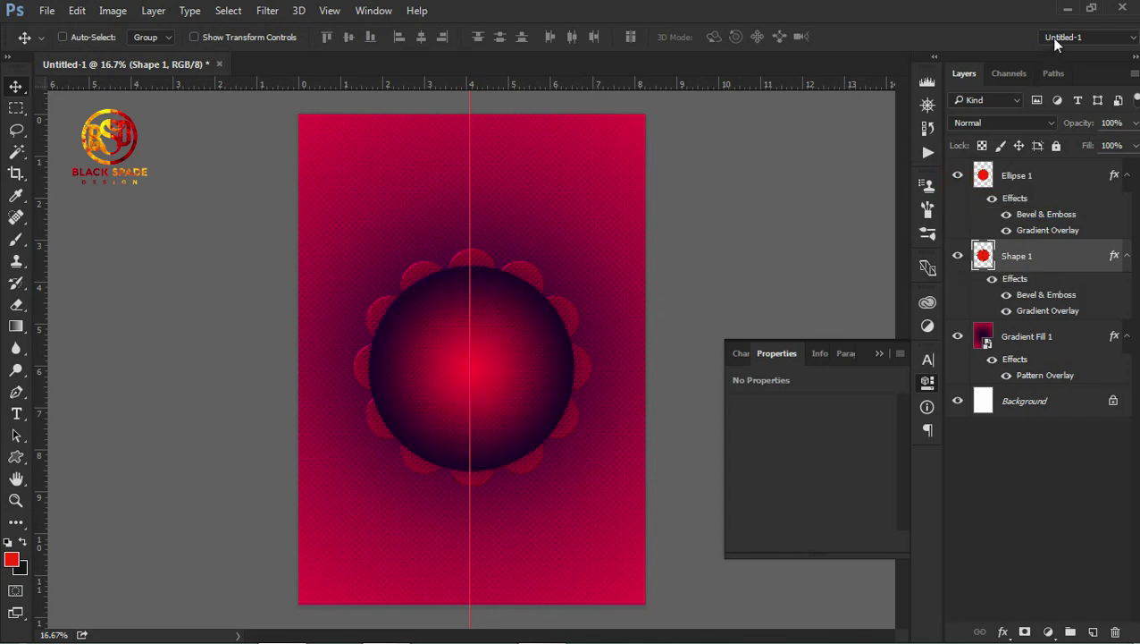
Step: Switch to the file explorer, open Downloads, and place the mandala-3404204_960_720 image into the poster document
{"action": "left_click", "coordinate": [1067, 10]}
{"action": "double_click", "coordinate": [30, 23]}
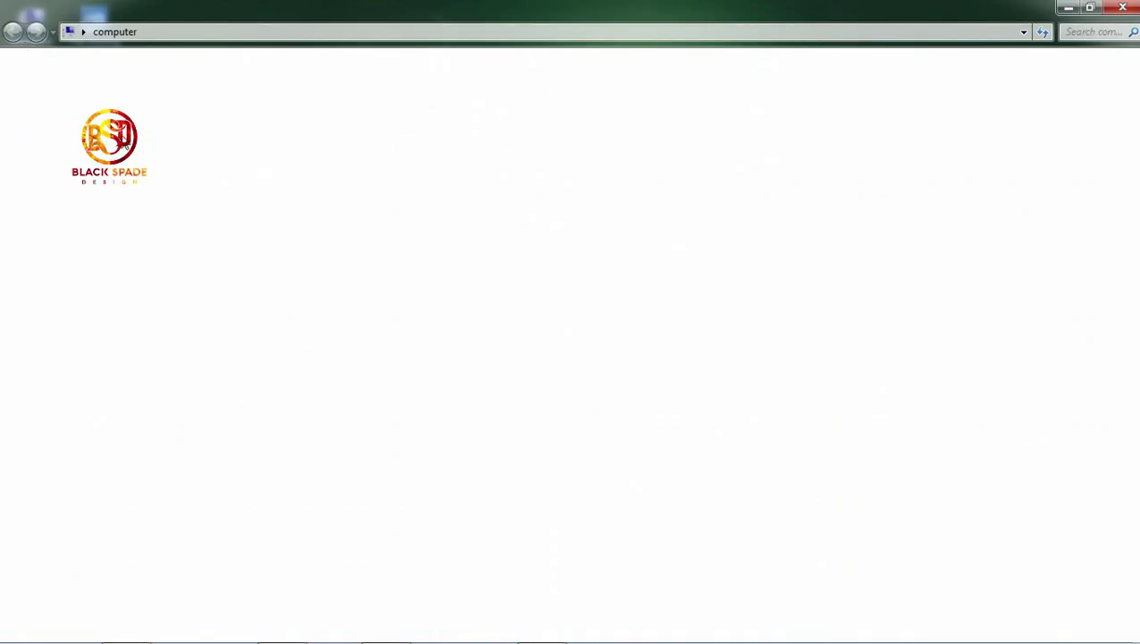
{"action": "left_click", "coordinate": [67, 108]}
{"action": "scroll", "coordinate": [1081, 356], "scroll_direction": "down", "scroll_amount": 10}
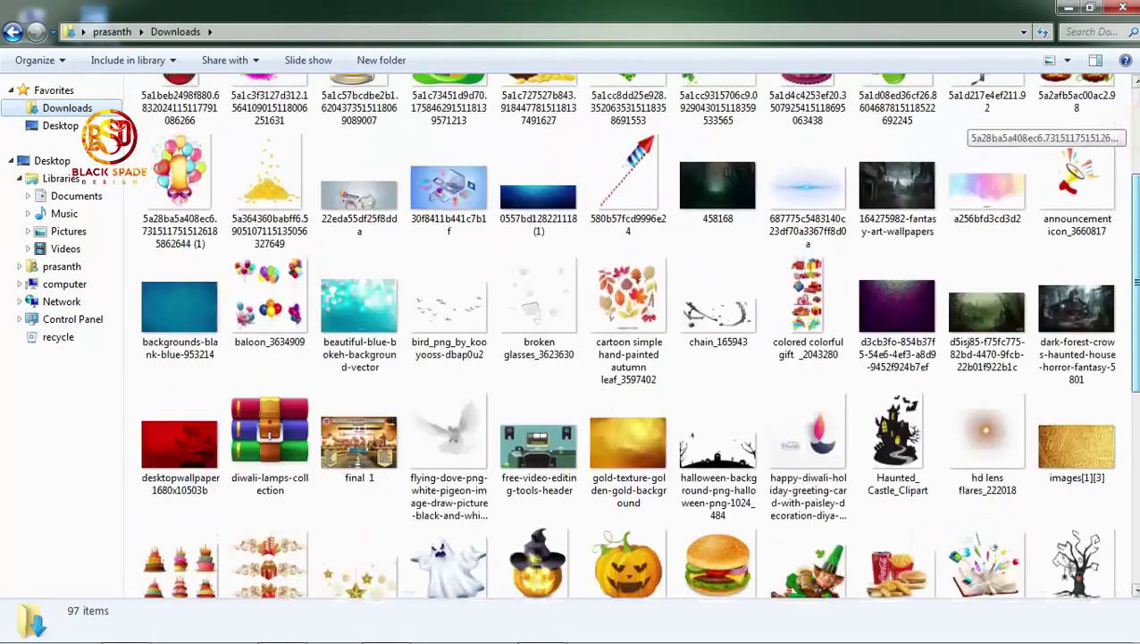
{"action": "left_click_drag", "start_coordinate": [360, 442], "coordinate": [464, 418]}
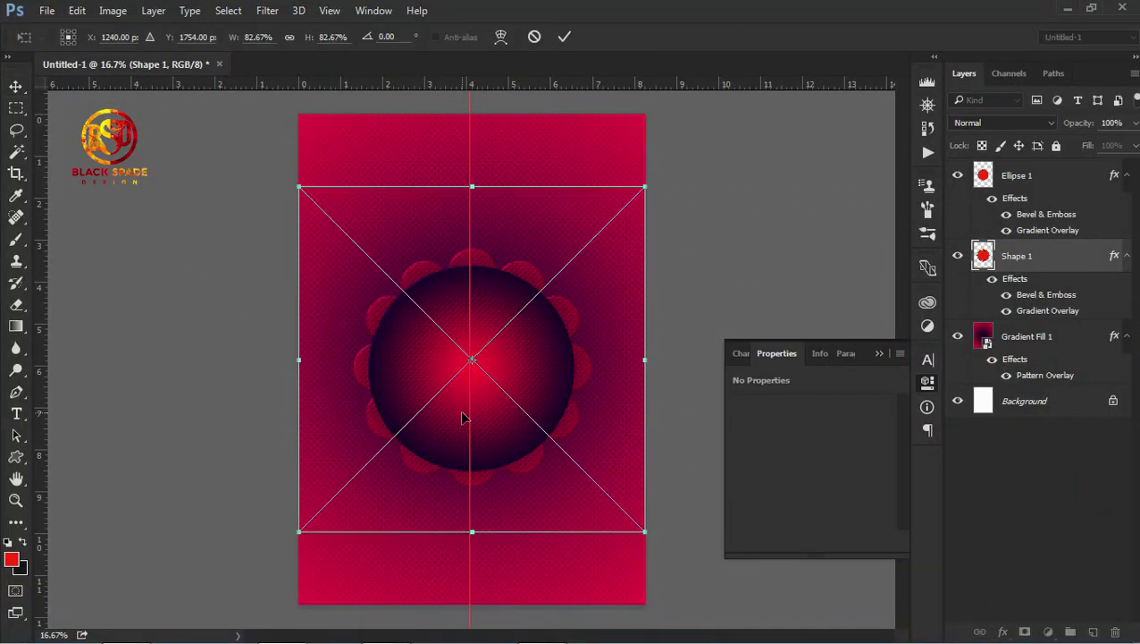
{"action": "key", "text": "Return"}
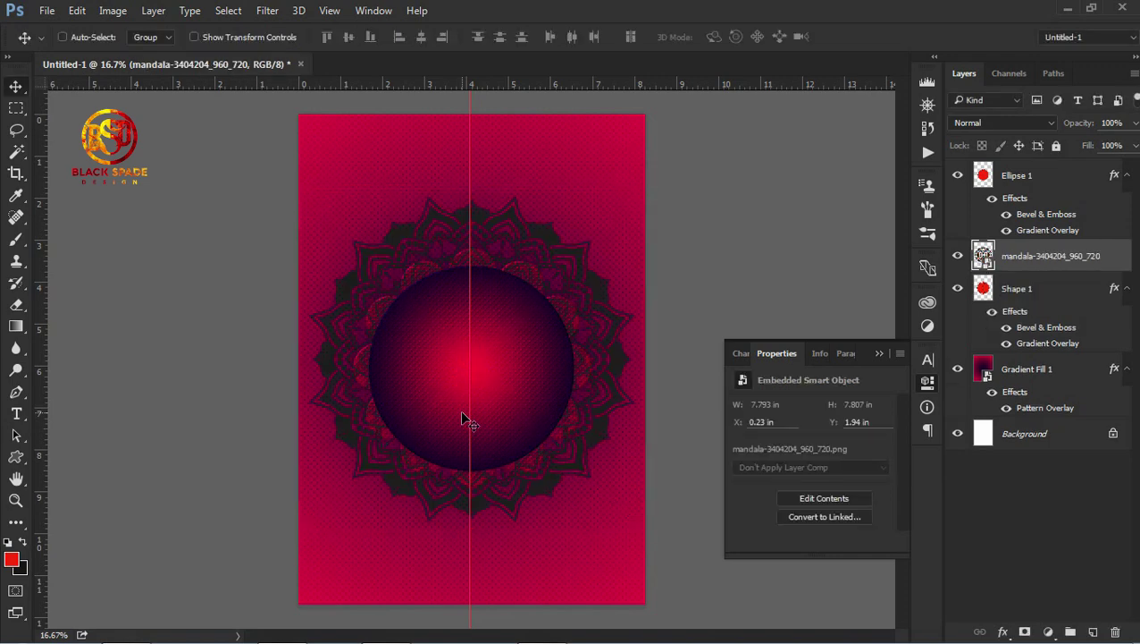
Step: Rasterize the mandala layer and move it below the flower shape's layer
{"action": "right_click", "coordinate": [1028, 260]}
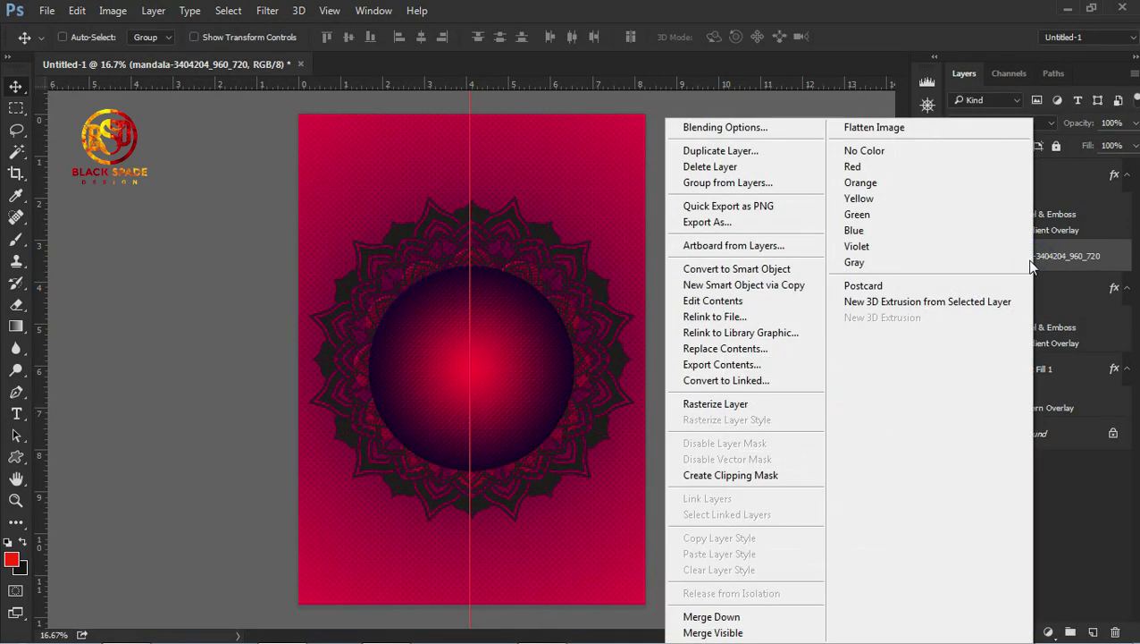
{"action": "left_click", "coordinate": [717, 404]}
{"action": "left_click_drag", "start_coordinate": [1028, 259], "coordinate": [1019, 349]}
Step: Apply an inner Bevel & Emboss and a radial navy-to-red Gradient Overlay at 131% scale to the mandala
{"action": "left_click", "coordinate": [1005, 632]}
{"action": "left_click", "coordinate": [1023, 560]}
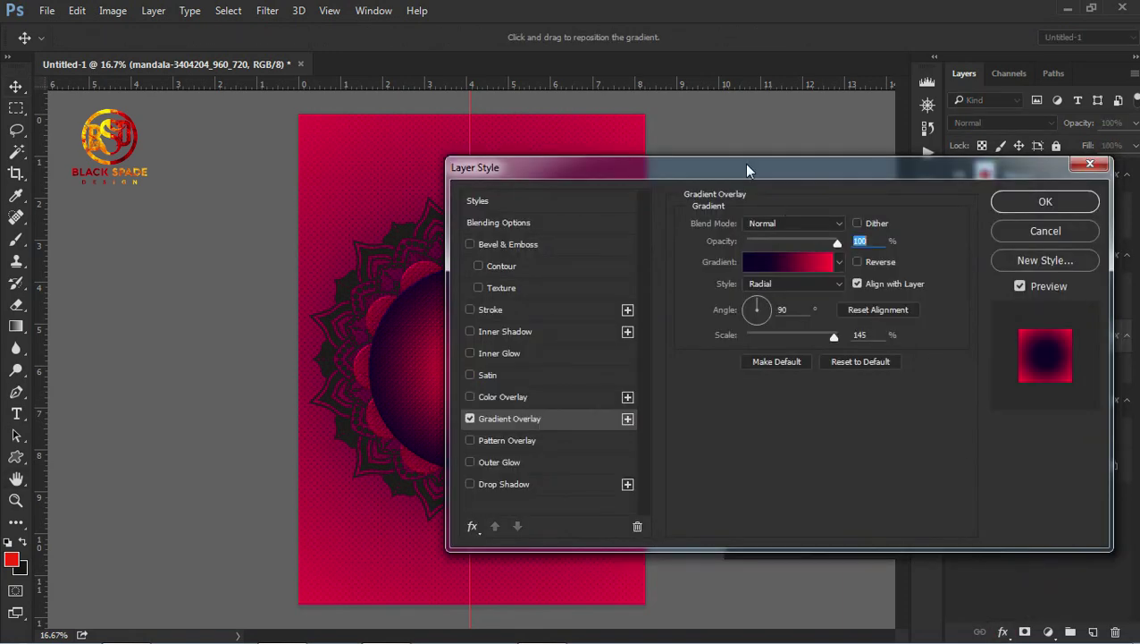
{"action": "left_click_drag", "start_coordinate": [747, 170], "coordinate": [790, 169]}
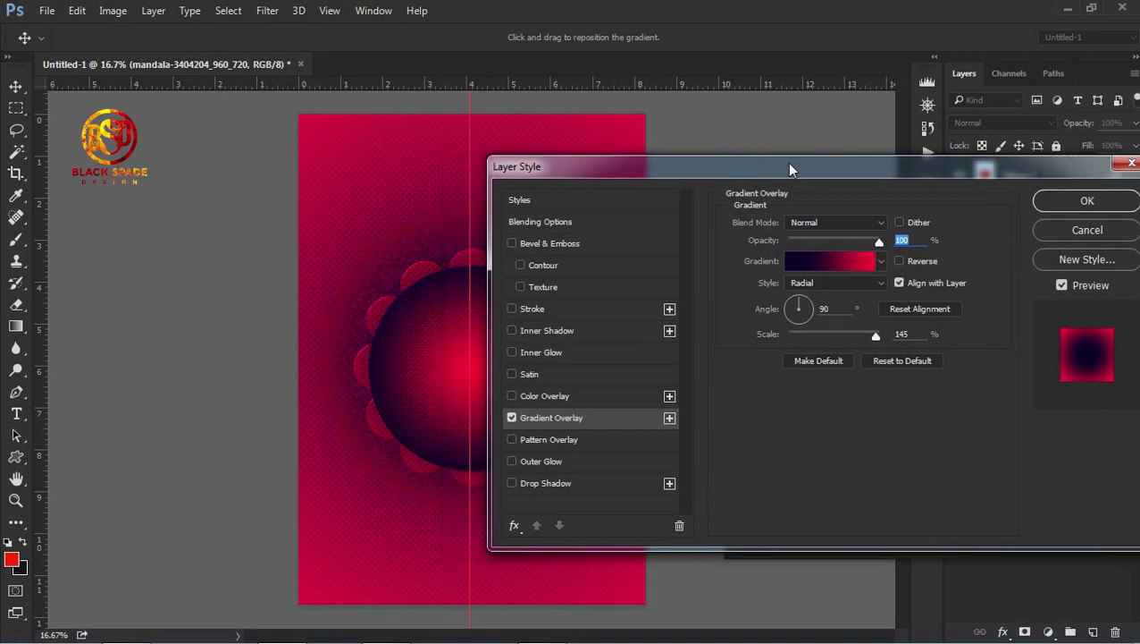
{"action": "left_click", "coordinate": [552, 244]}
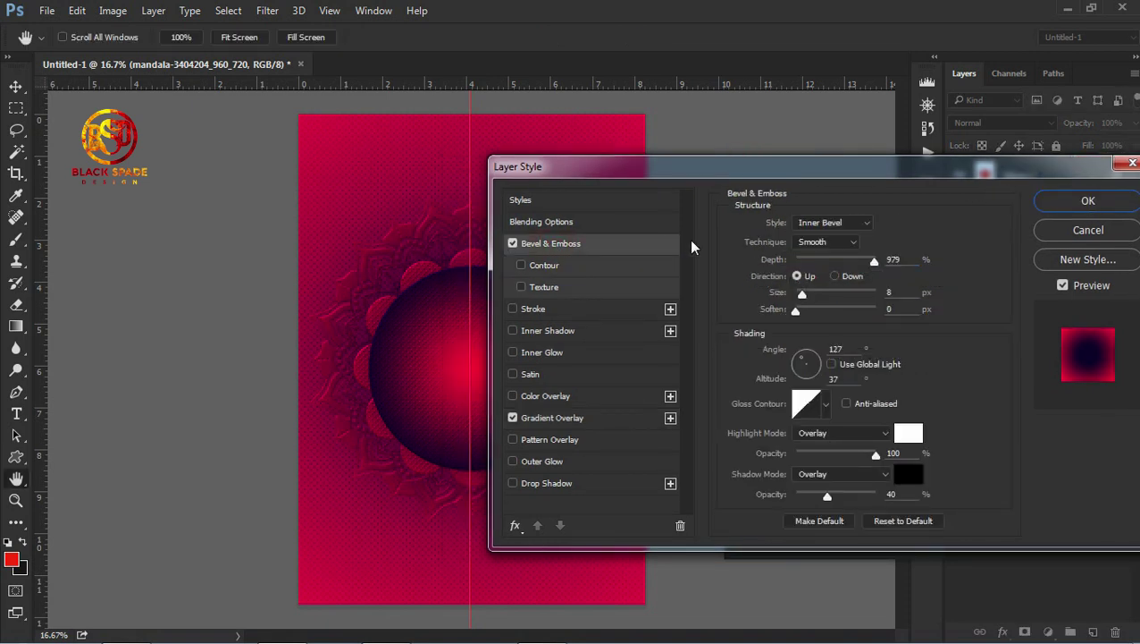
{"action": "left_click", "coordinate": [554, 417]}
{"action": "left_click", "coordinate": [876, 336]}
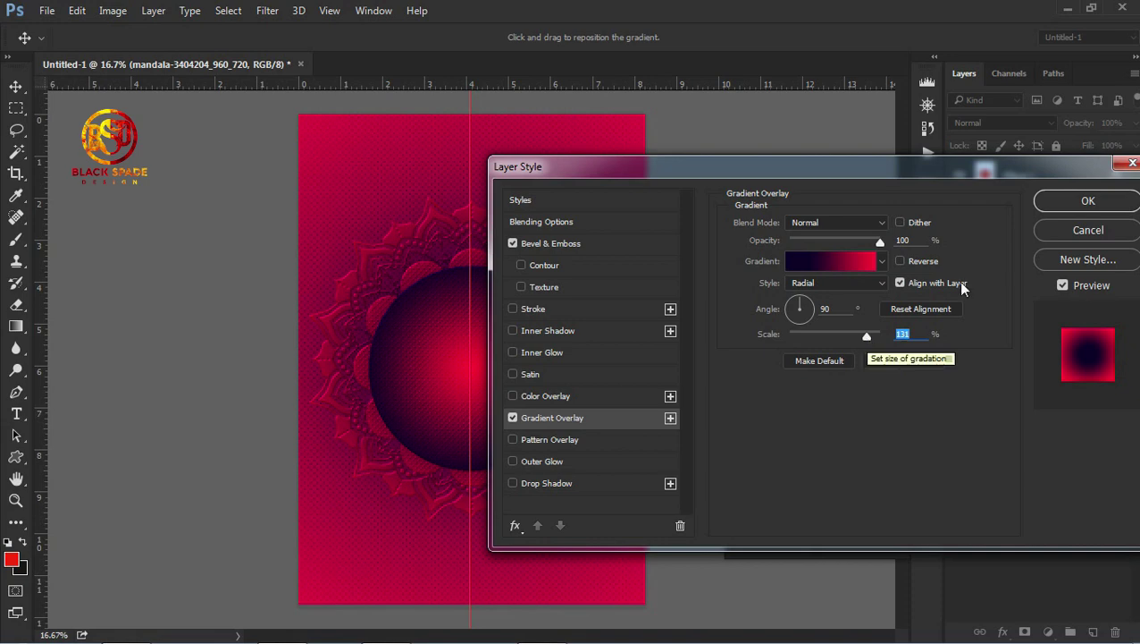
{"action": "left_click", "coordinate": [1085, 204]}
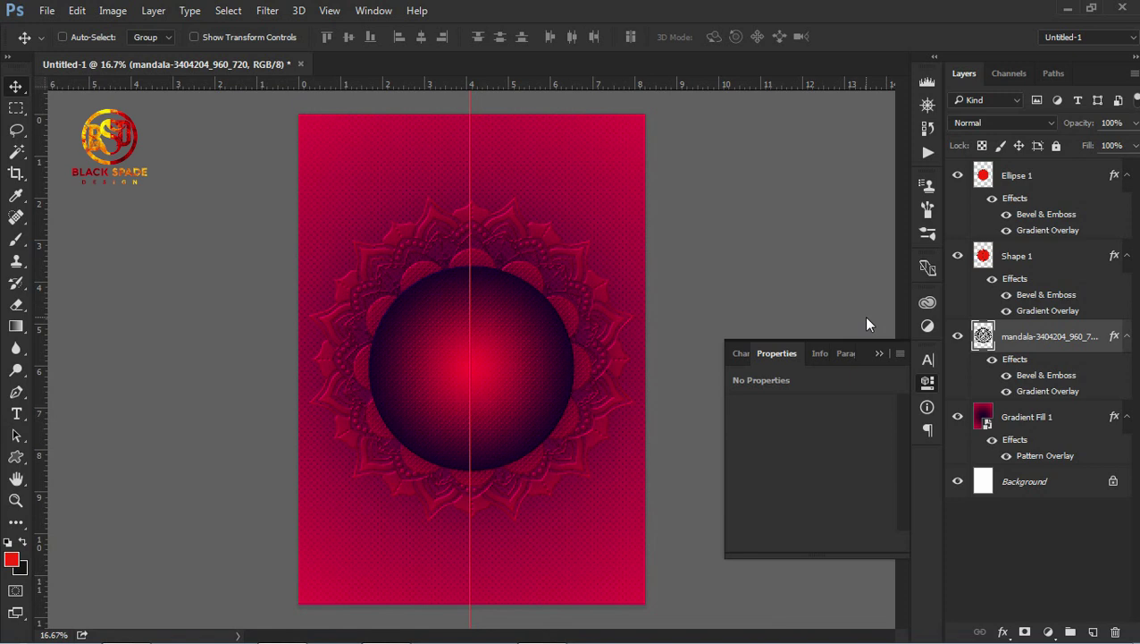
Step: Reposition the mandala vertically so its petals sit evenly around the circle, and collapse its effects list
{"action": "key", "text": "ctrl+plus"}
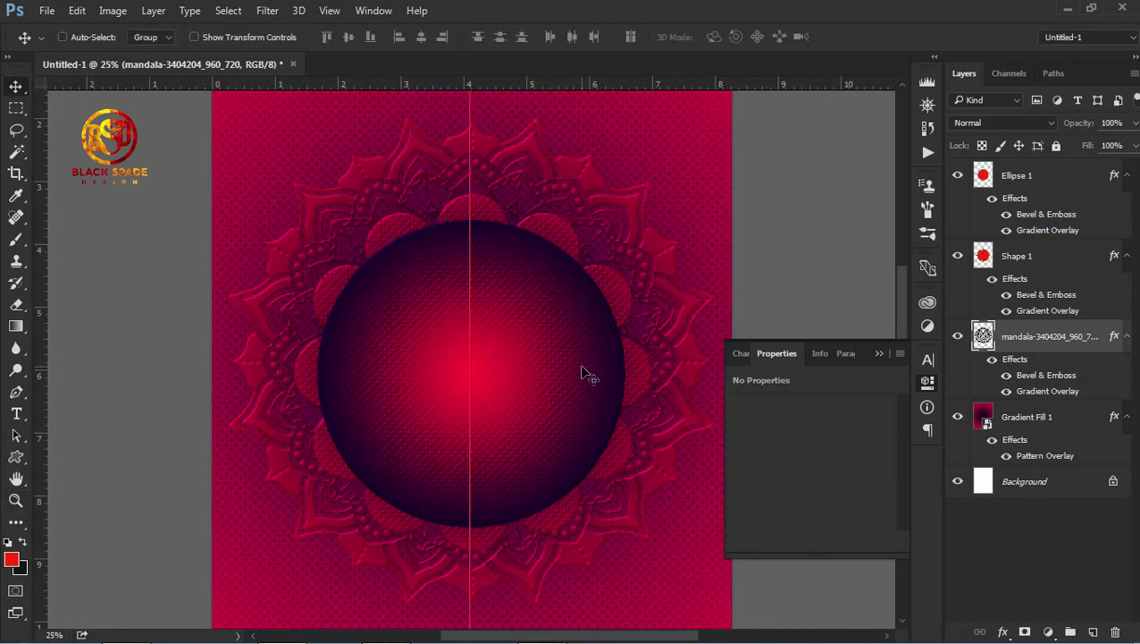
{"action": "left_click_drag", "start_coordinate": [595, 243], "coordinate": [596, 256]}
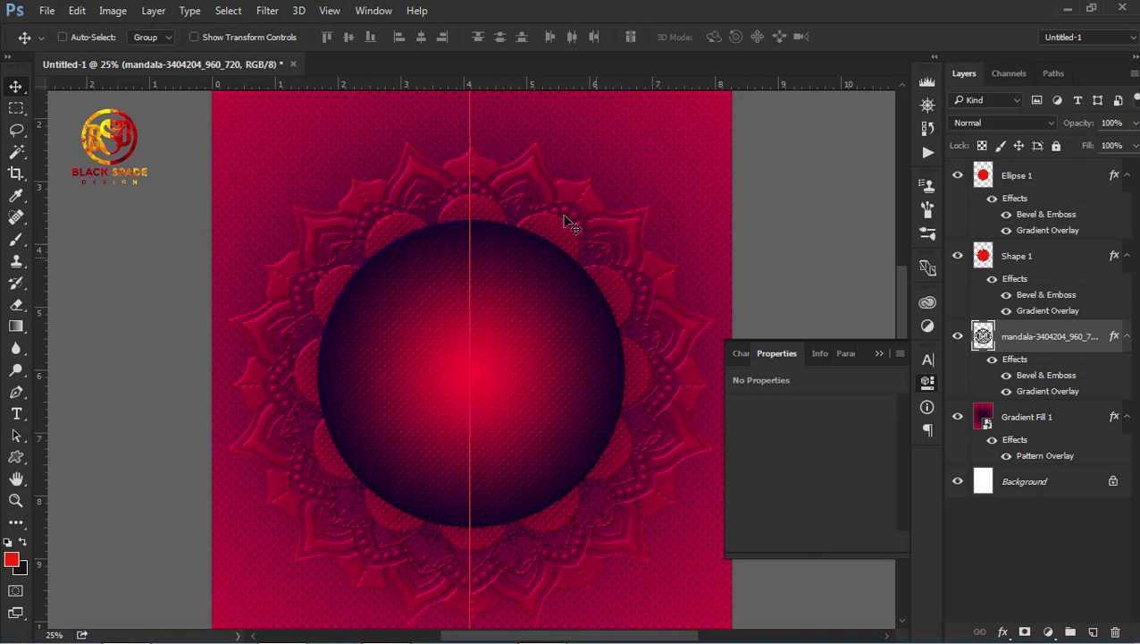
{"action": "left_click_drag", "start_coordinate": [590, 223], "coordinate": [590, 224]}
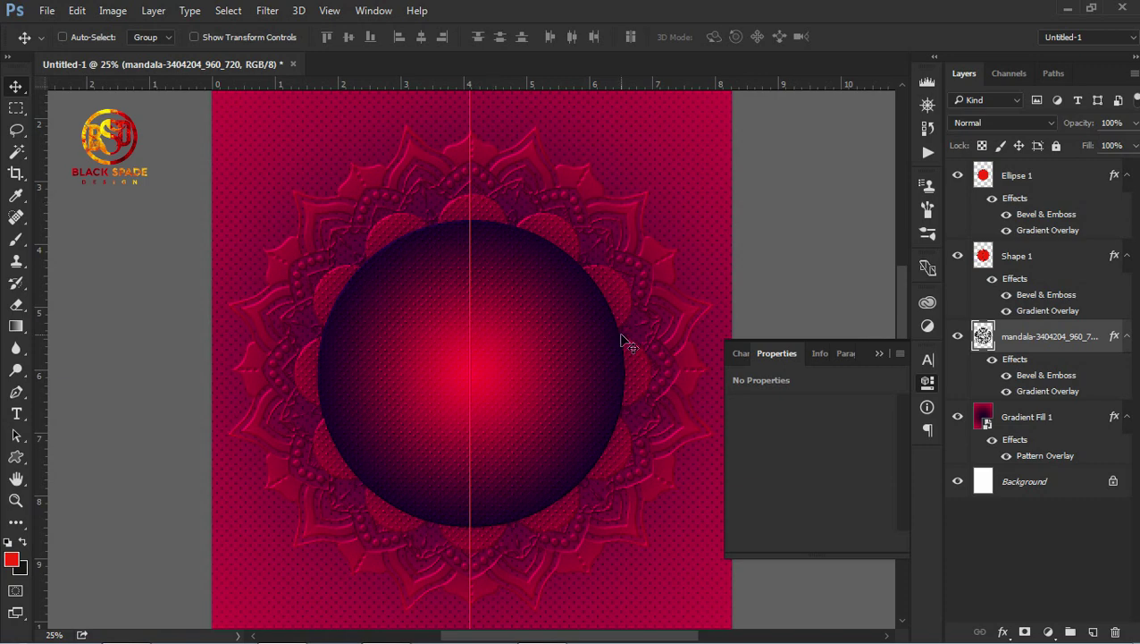
{"action": "key", "text": "ctrl+minus"}
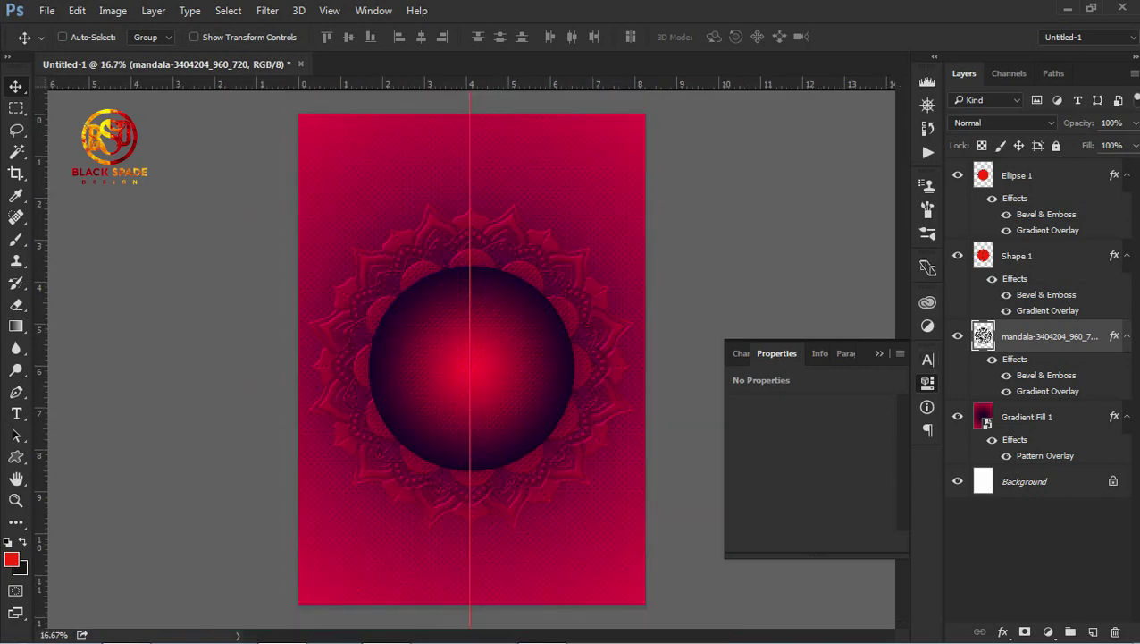
{"action": "left_click", "coordinate": [1126, 335]}
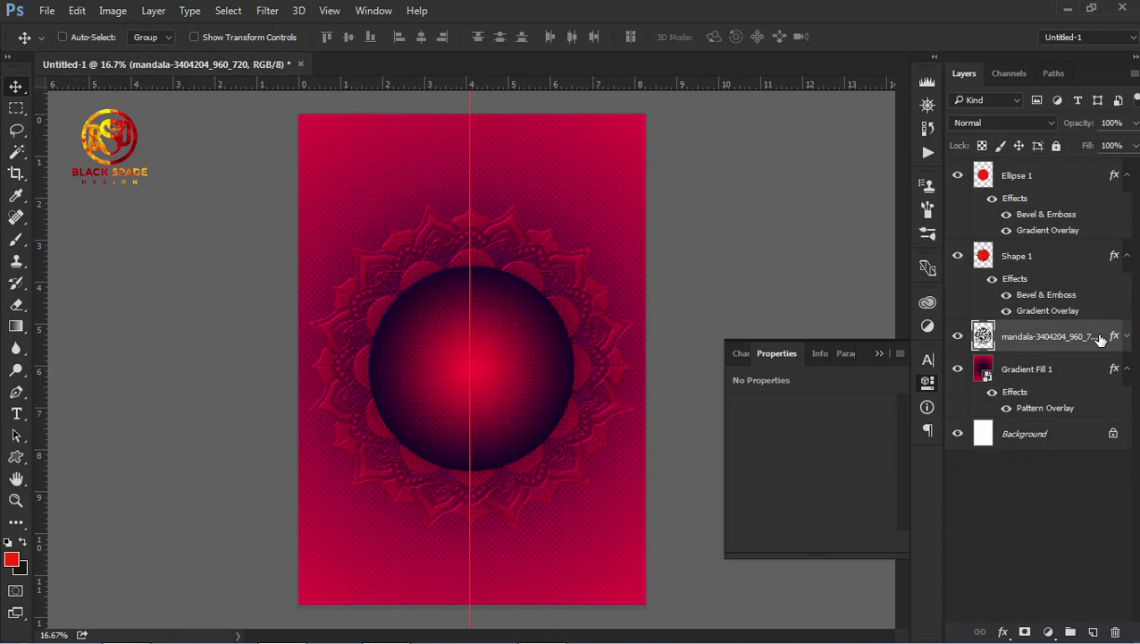
Step: Add a black Normal-mode Drop Shadow with 74% opacity and a 90° angle to the flower shape's layer
{"action": "left_click", "coordinate": [1016, 279]}
{"action": "double_click", "coordinate": [1016, 279]}
{"action": "left_click_drag", "start_coordinate": [573, 84], "coordinate": [781, 137]}
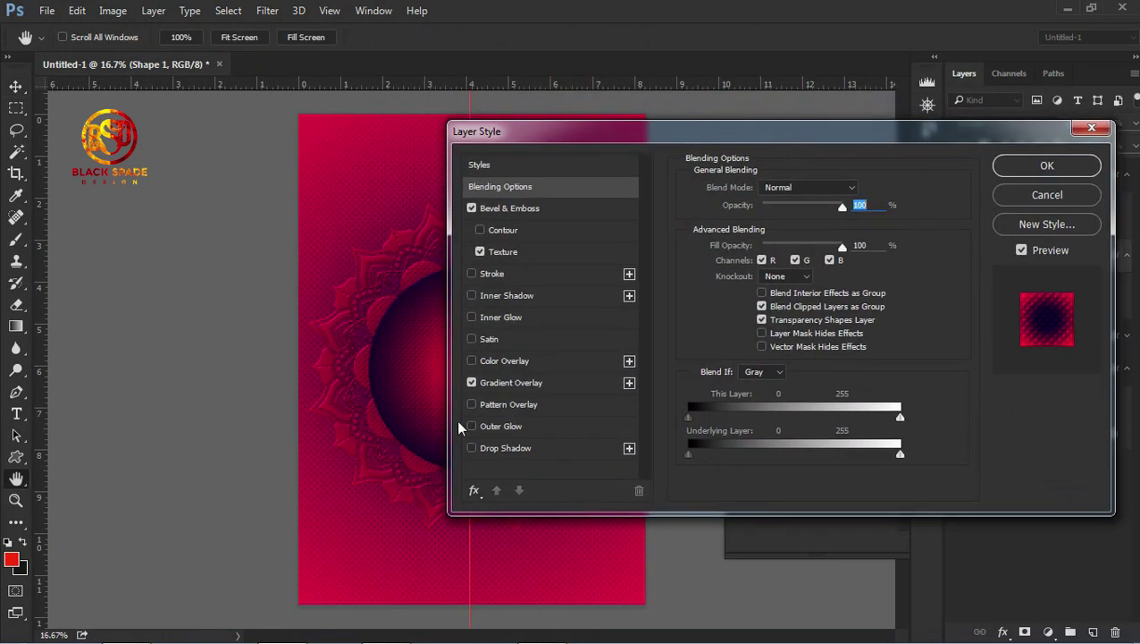
{"action": "left_click", "coordinate": [486, 447]}
{"action": "left_click_drag", "start_coordinate": [712, 143], "coordinate": [742, 148]}
{"action": "key", "text": "ctrl+plus"}
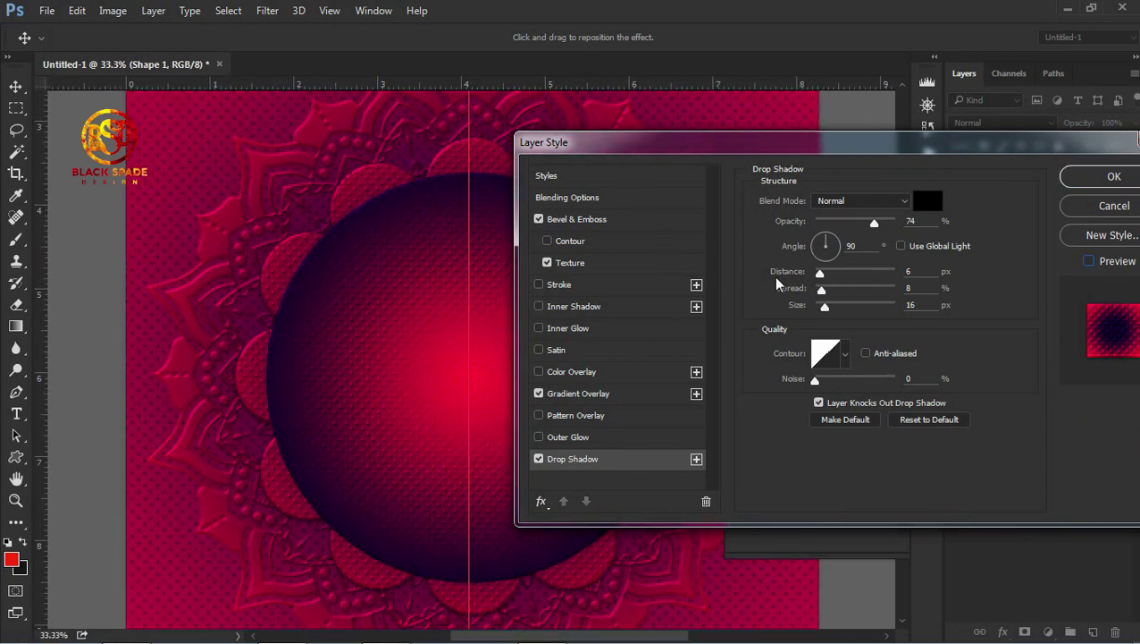
{"action": "left_click_drag", "start_coordinate": [824, 306], "coordinate": [822, 307]}
{"action": "left_click_drag", "start_coordinate": [836, 312], "coordinate": [828, 293]}
{"action": "left_click_drag", "start_coordinate": [684, 155], "coordinate": [690, 162]}
{"action": "left_click", "coordinate": [1112, 184]}
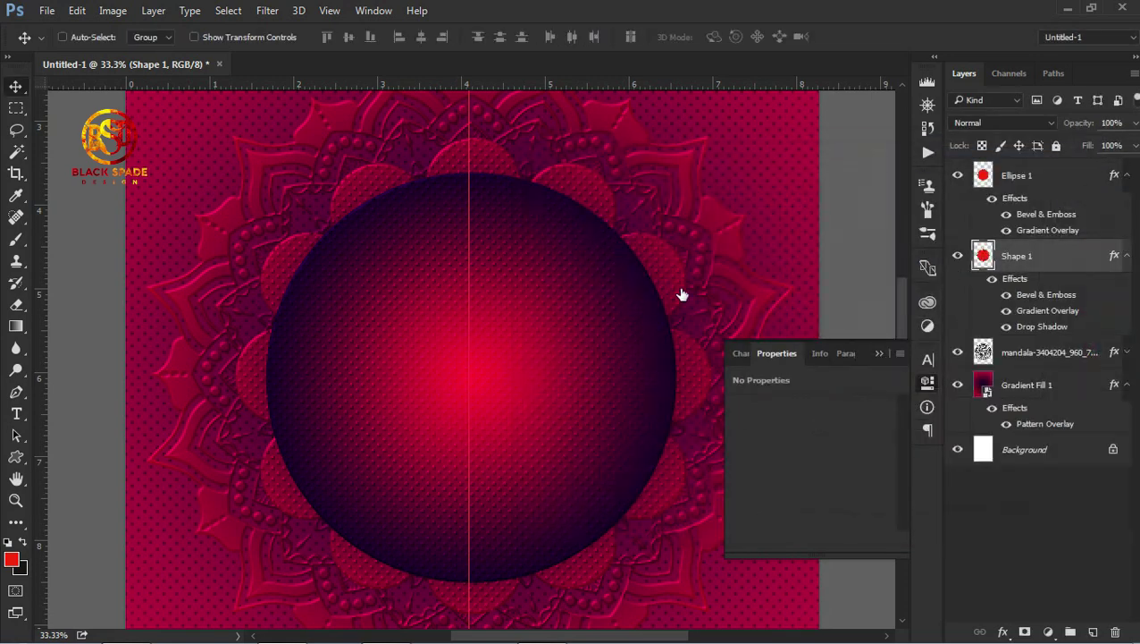
Step: Add a black Drop Shadow to the circle with 74% opacity, 90° angle, 6 px distance, 8% spread and 16 px size
{"action": "double_click", "coordinate": [1012, 198]}
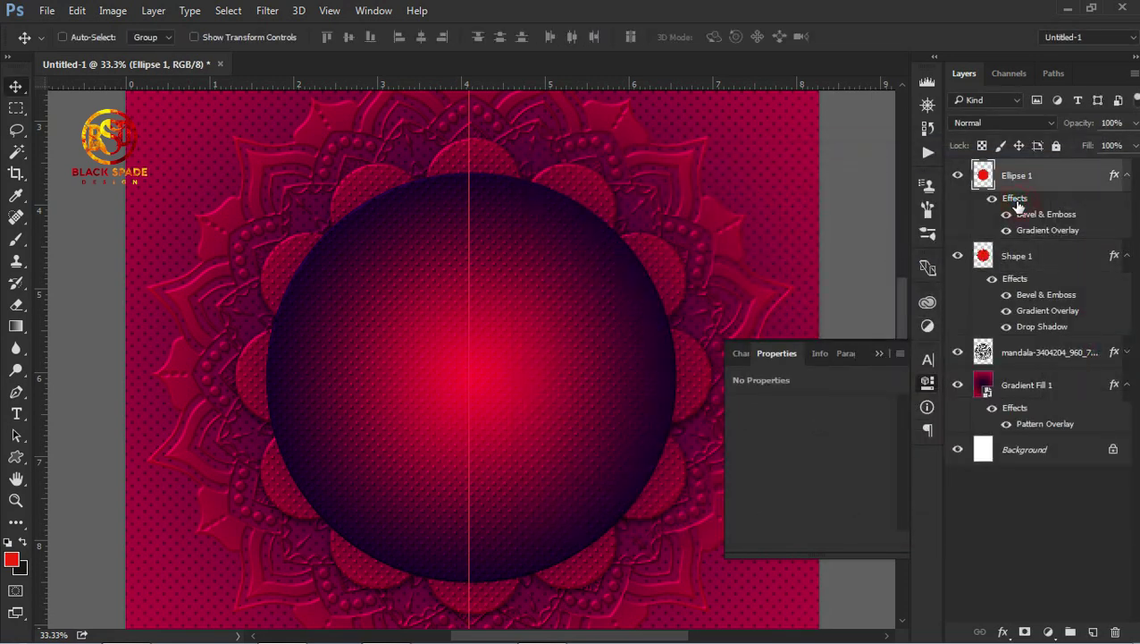
{"action": "left_click_drag", "start_coordinate": [579, 92], "coordinate": [900, 119]}
{"action": "left_click", "coordinate": [626, 423]}
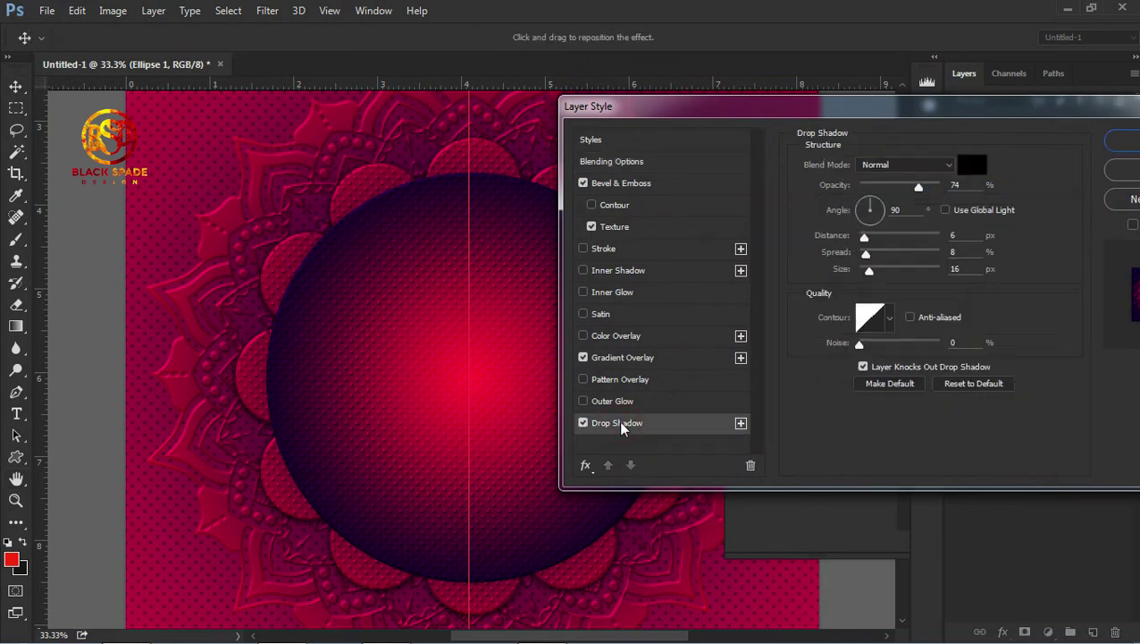
{"action": "left_click", "coordinate": [1117, 141]}
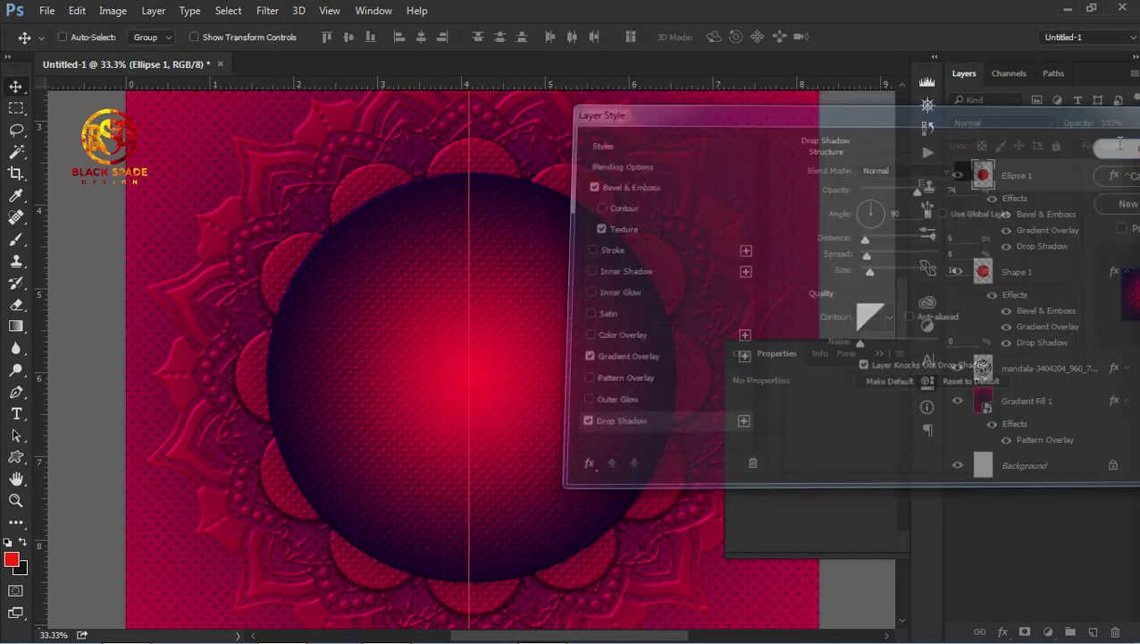
{"action": "key", "text": "z"}
{"action": "key", "text": "ctrl+minus"}
{"action": "key", "text": "ctrl+0"}
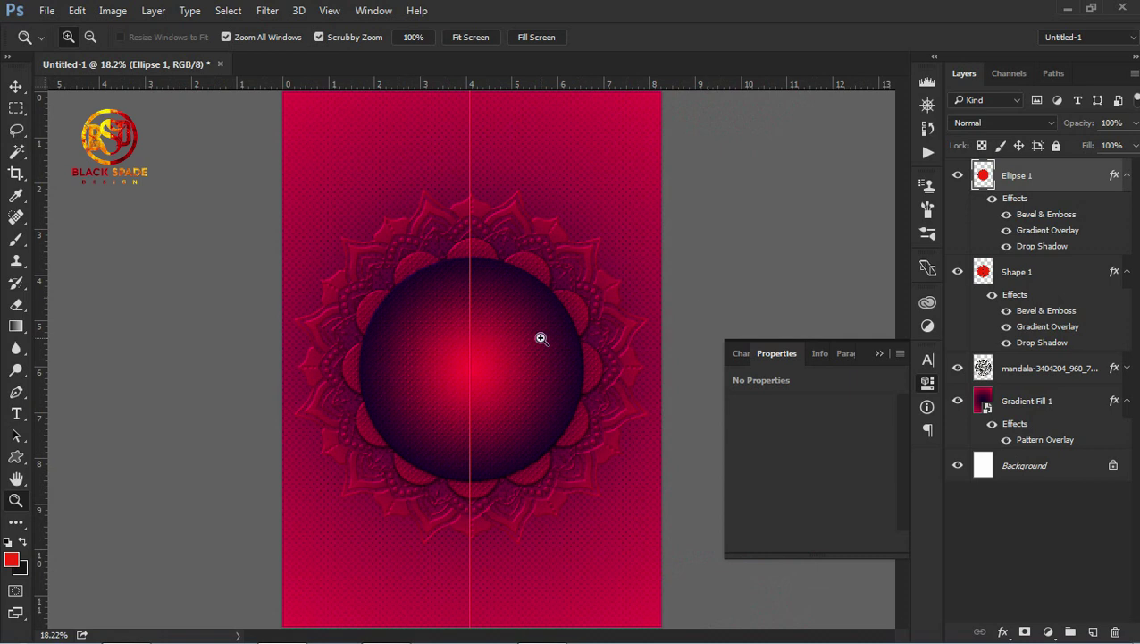
Step: Switch to the file explorer, place the diwali_diya_vector_3688362 image from Downloads into the poster, and shrink it to fit inside the circle
{"action": "key", "text": "v"}
{"action": "left_click", "coordinate": [881, 354]}
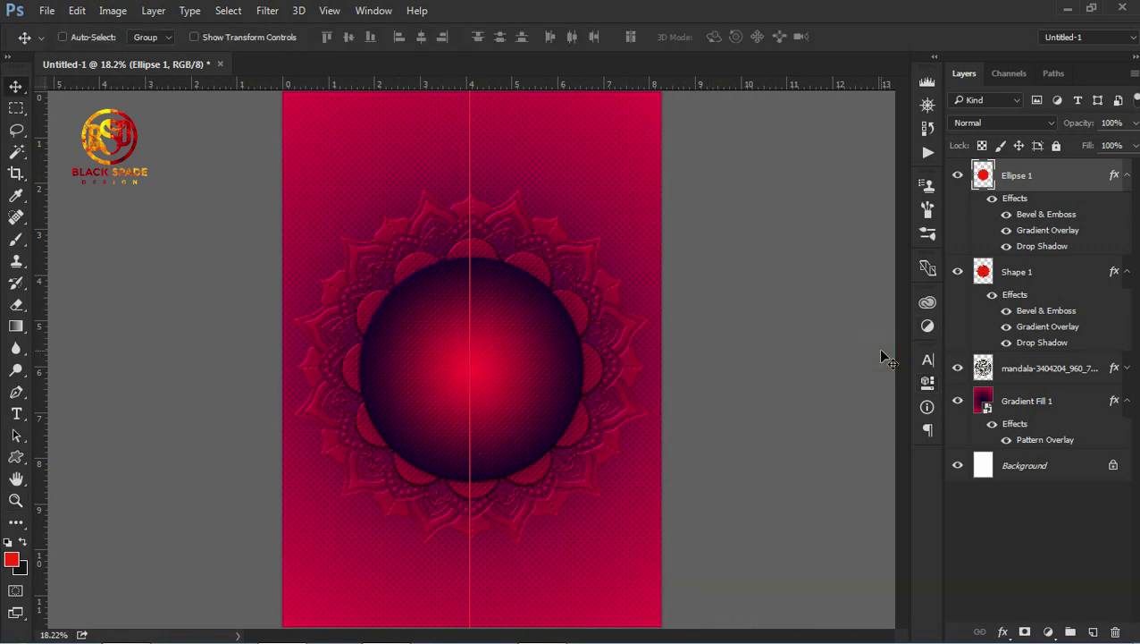
{"action": "left_click", "coordinate": [1068, 8]}
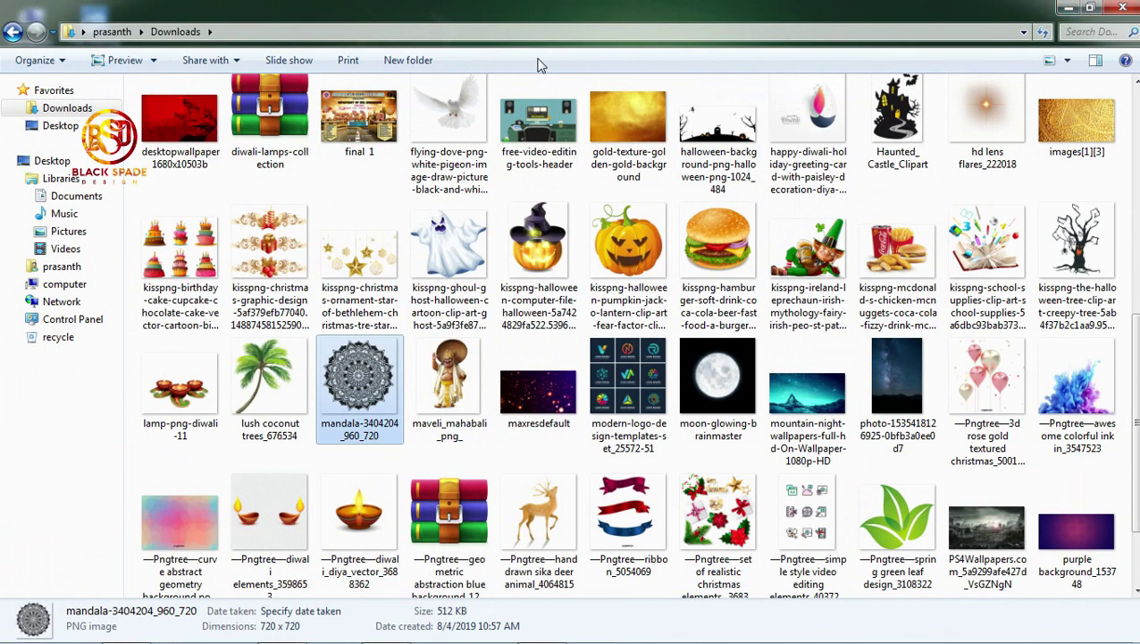
{"action": "scroll", "coordinate": [1131, 368], "scroll_direction": "up", "scroll_amount": 5}
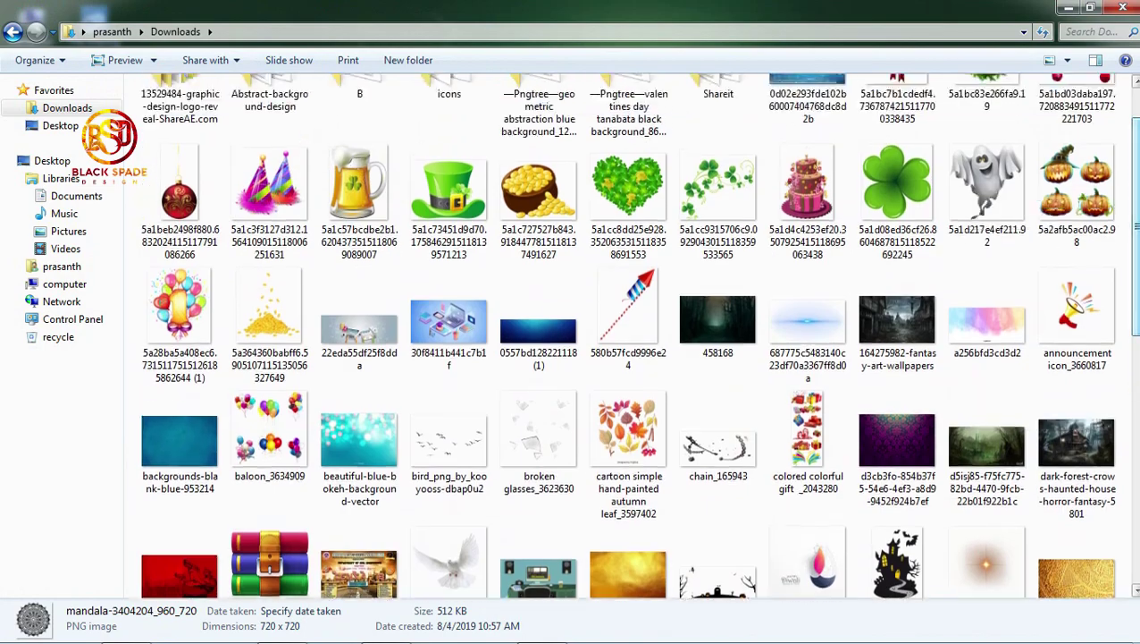
{"action": "scroll", "coordinate": [536, 501], "scroll_direction": "down", "scroll_amount": 5}
{"action": "left_click", "coordinate": [360, 505]}
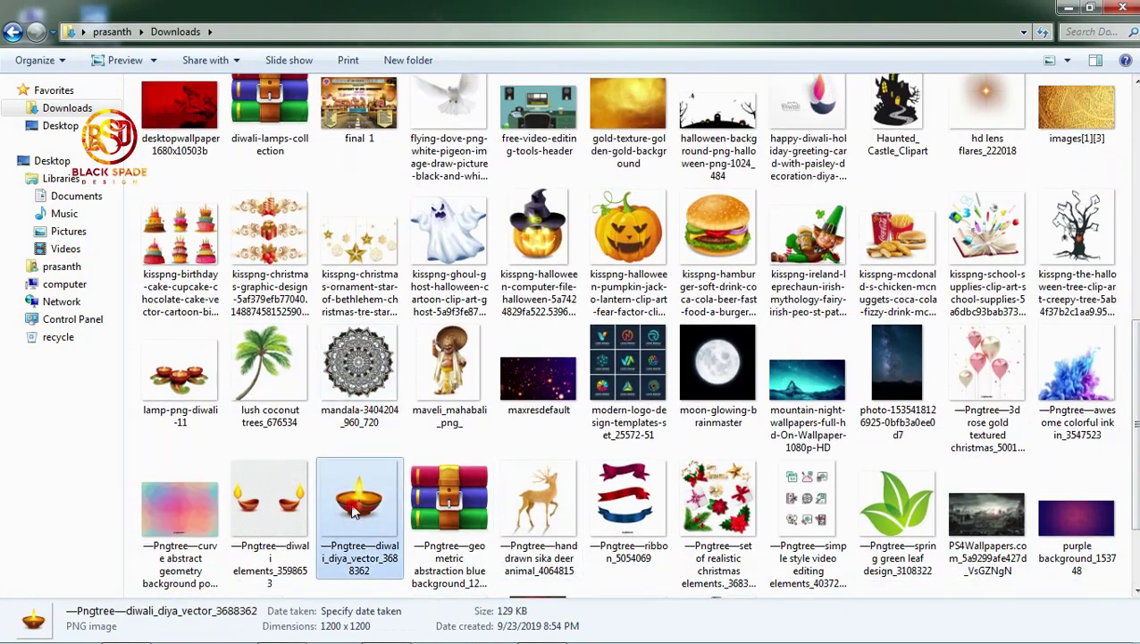
{"action": "left_click_drag", "start_coordinate": [407, 639], "coordinate": [476, 397]}
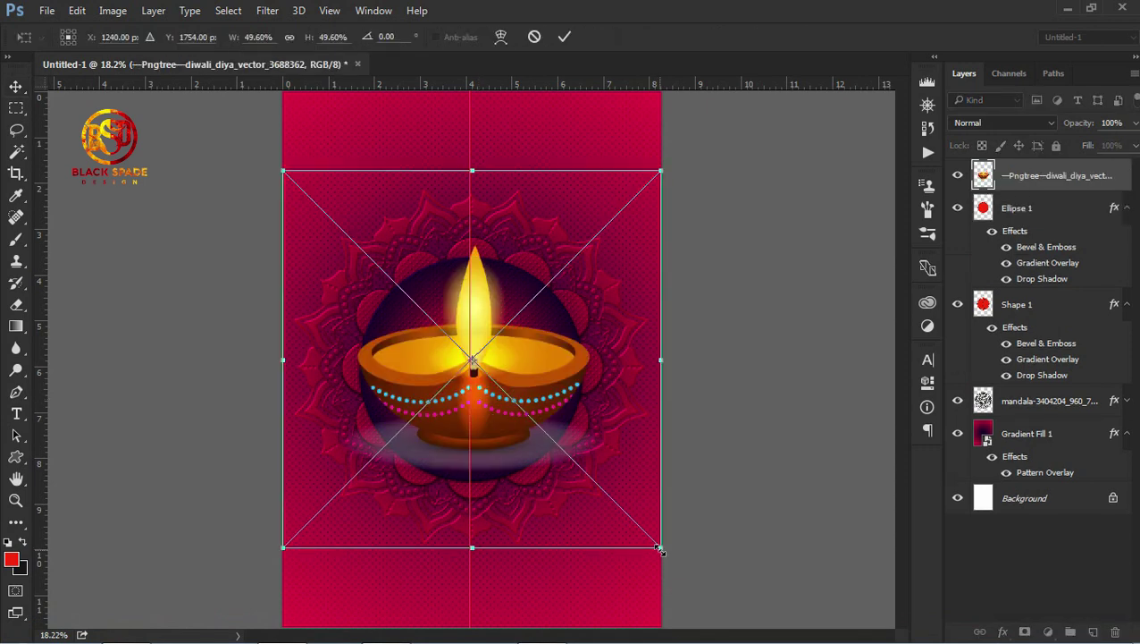
{"action": "left_click_drag", "start_coordinate": [636, 528], "coordinate": [599, 488]}
{"action": "key", "text": "Return"}
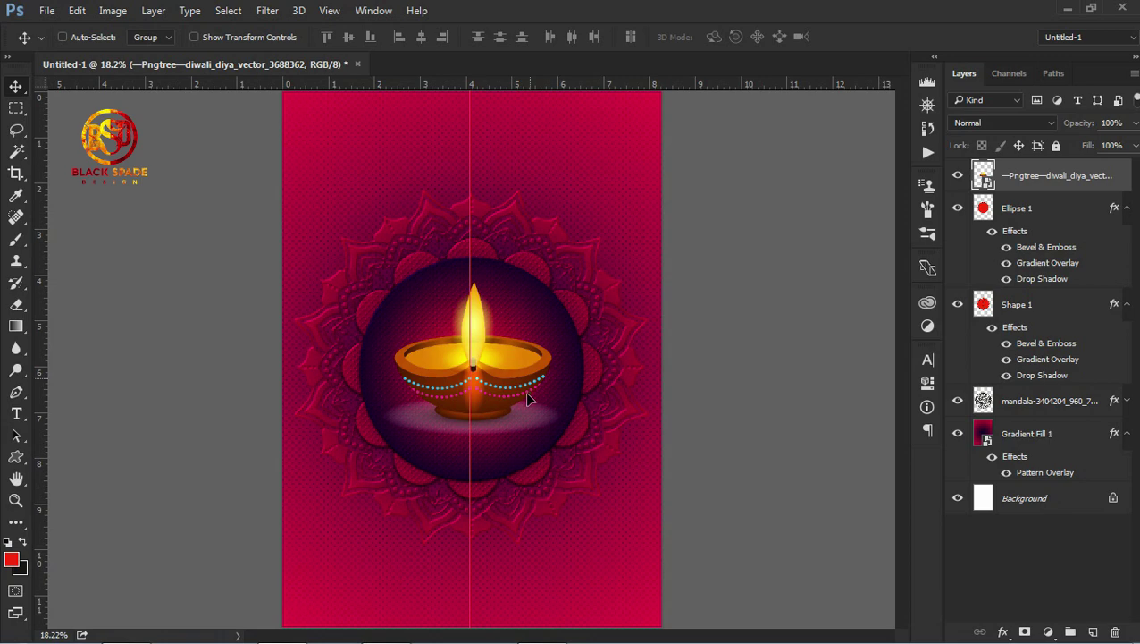
Step: Rasterize the lamp layer and delete the pale floor glow beneath the bowl using Magic Wand selections
{"action": "scroll", "coordinate": [525, 394], "scroll_direction": "up", "scroll_amount": 2}
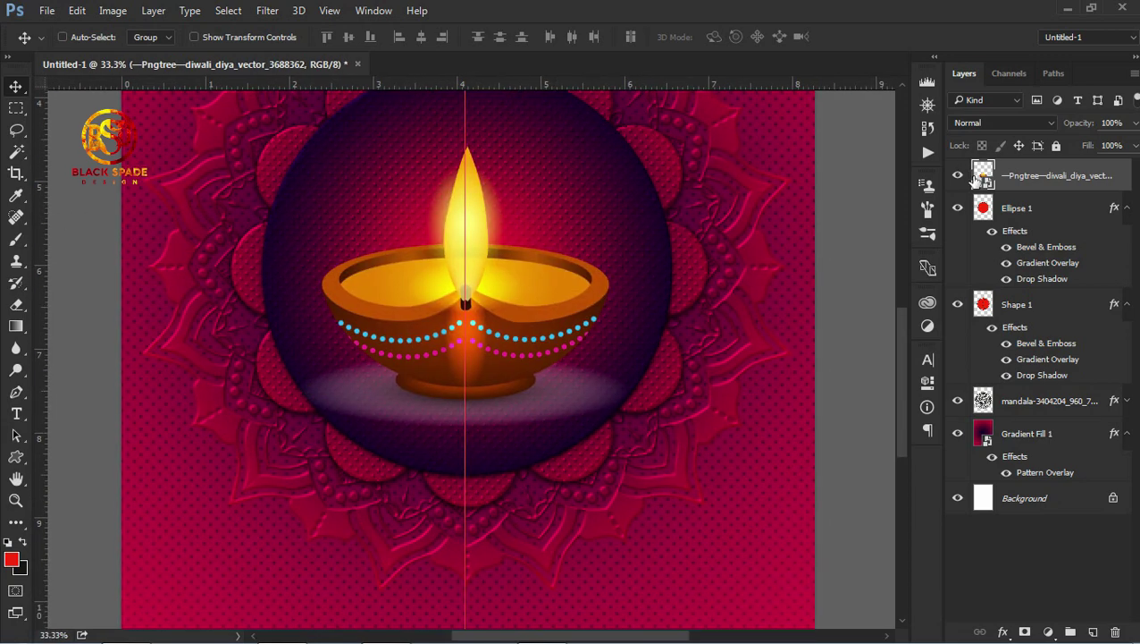
{"action": "right_click", "coordinate": [1008, 181]}
{"action": "left_click", "coordinate": [695, 401]}
{"action": "left_click", "coordinate": [16, 152]}
{"action": "left_click", "coordinate": [343, 395]}
{"action": "left_click", "coordinate": [315, 400], "text": "shift"}
{"action": "left_click", "coordinate": [405, 394], "text": "shift"}
{"action": "left_click", "coordinate": [405, 394]}
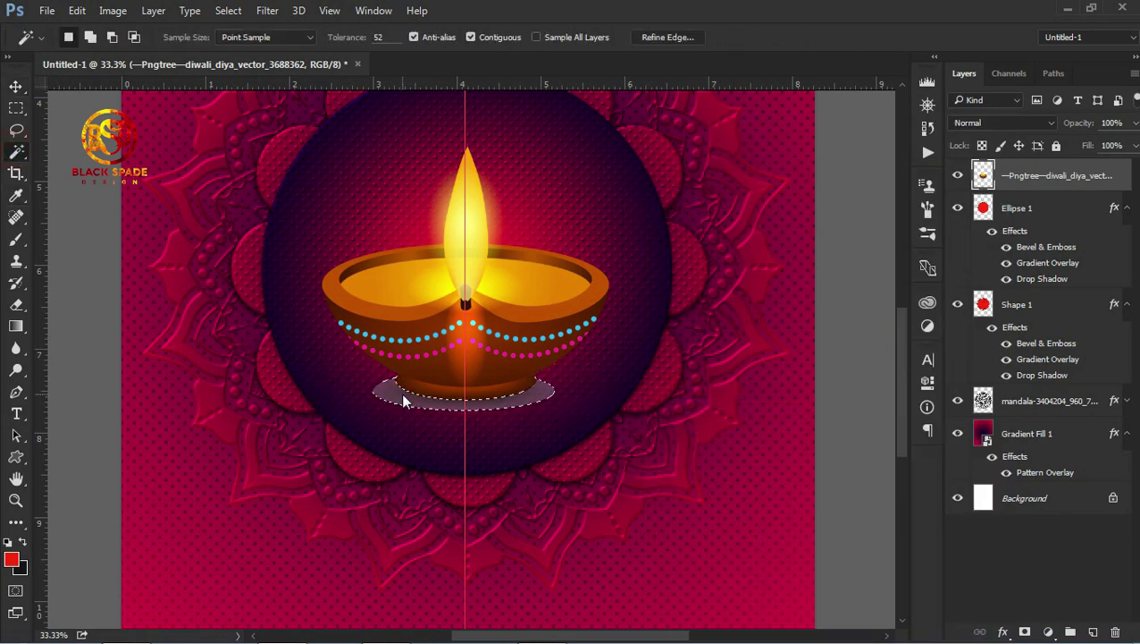
{"action": "left_click", "coordinate": [228, 10]}
{"action": "left_click", "coordinate": [252, 47]}
{"action": "key", "text": "v"}
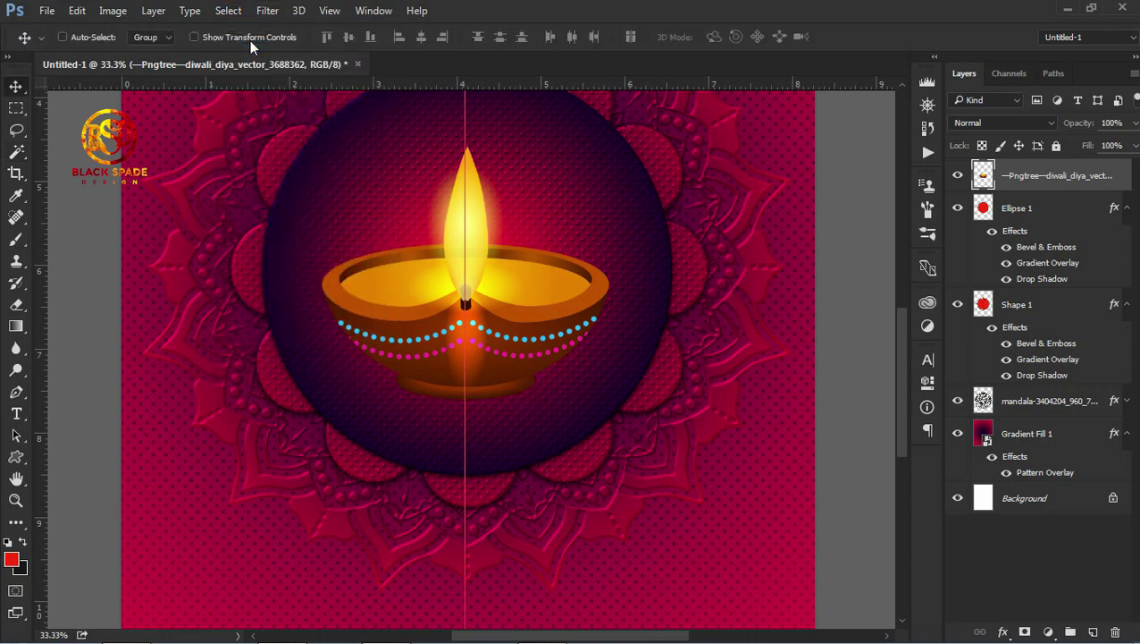
Step: Scale the lamp down slightly and position it over the circle's lower edge, centred on the vertical guide
{"action": "left_click_drag", "start_coordinate": [579, 275], "coordinate": [579, 350]}
{"action": "key", "text": "ctrl+t"}
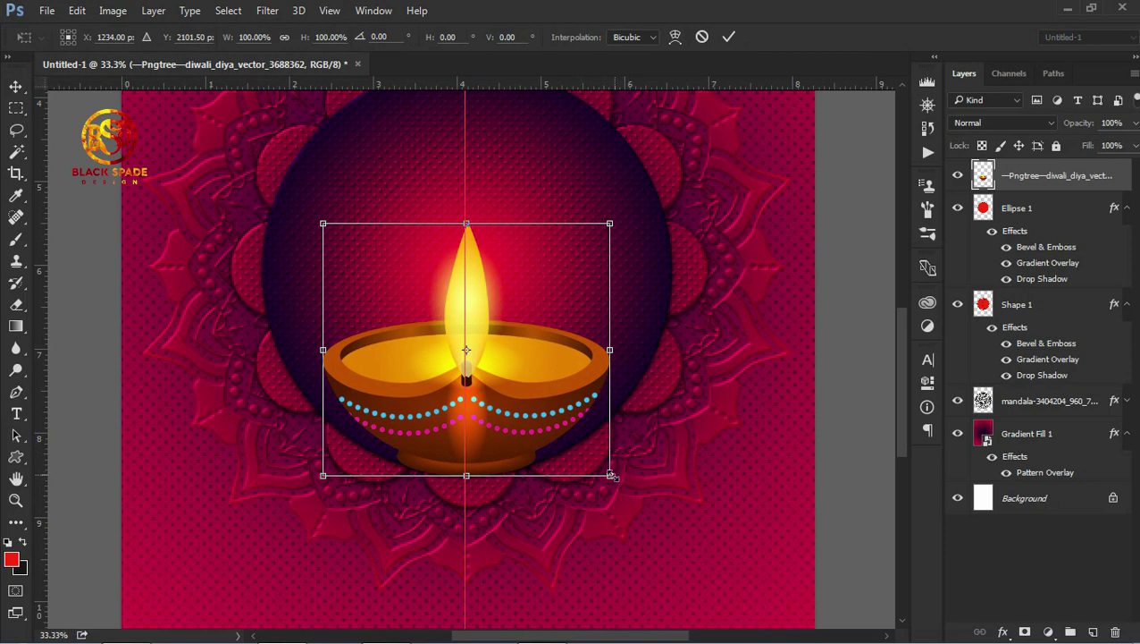
{"action": "left_click_drag", "start_coordinate": [610, 476], "coordinate": [600, 468]}
{"action": "key", "text": "Return"}
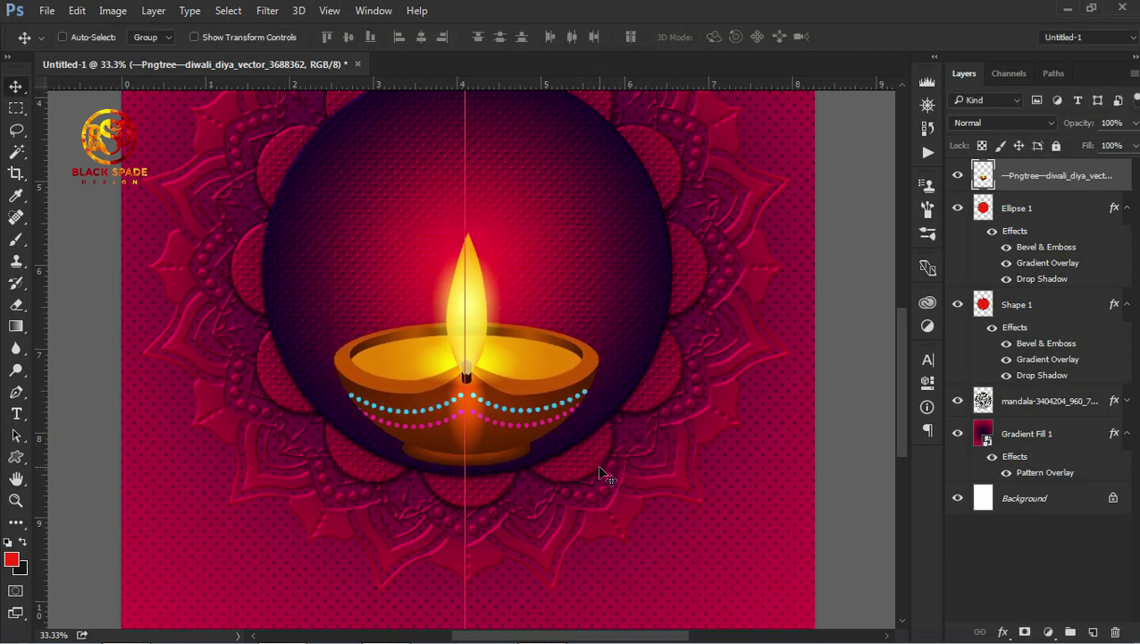
{"action": "left_click_drag", "start_coordinate": [558, 428], "coordinate": [559, 439]}
Step: Increase the lamp's contrast with Curves, using RGB points at input 154, output 112 and input 194, output 190
{"action": "key", "text": "ctrl+m"}
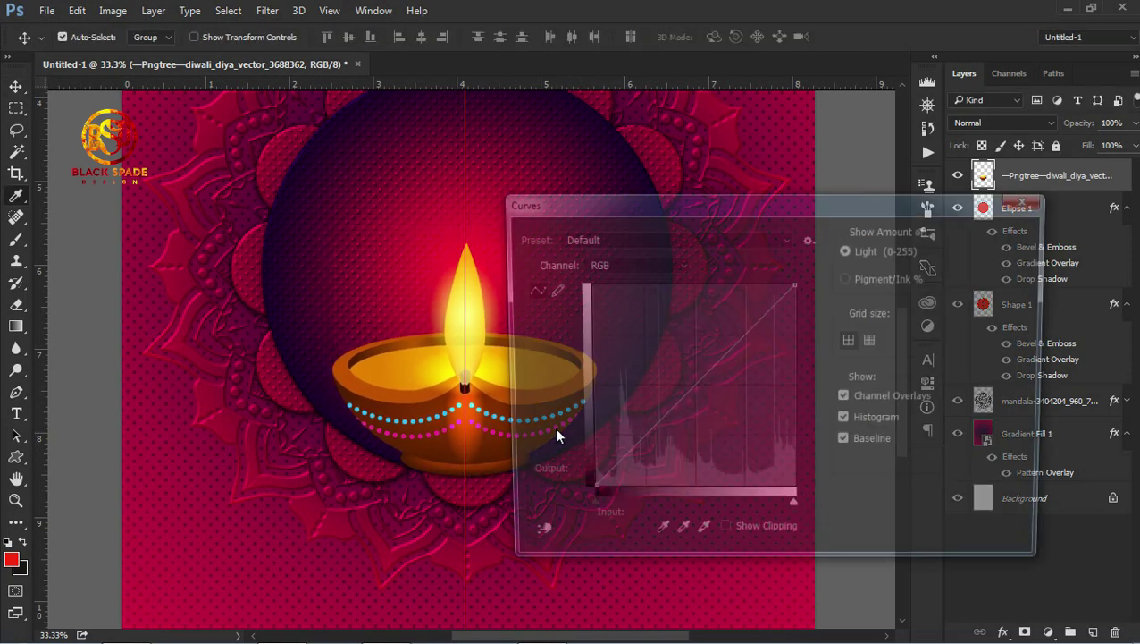
{"action": "left_click_drag", "start_coordinate": [695, 391], "coordinate": [713, 402]}
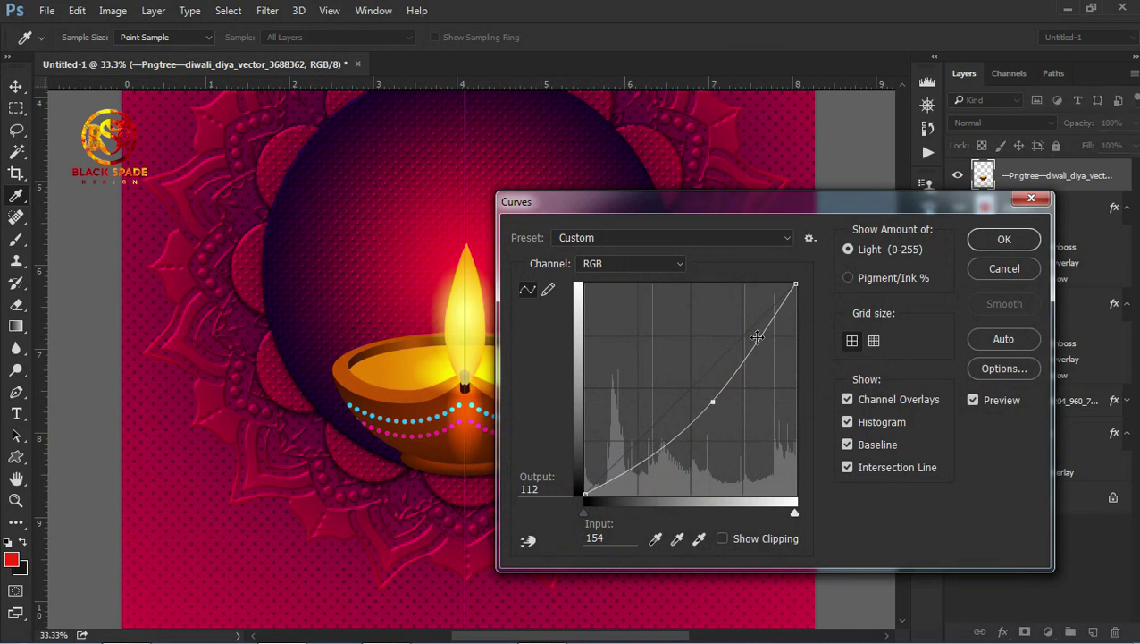
{"action": "left_click", "coordinate": [758, 341]}
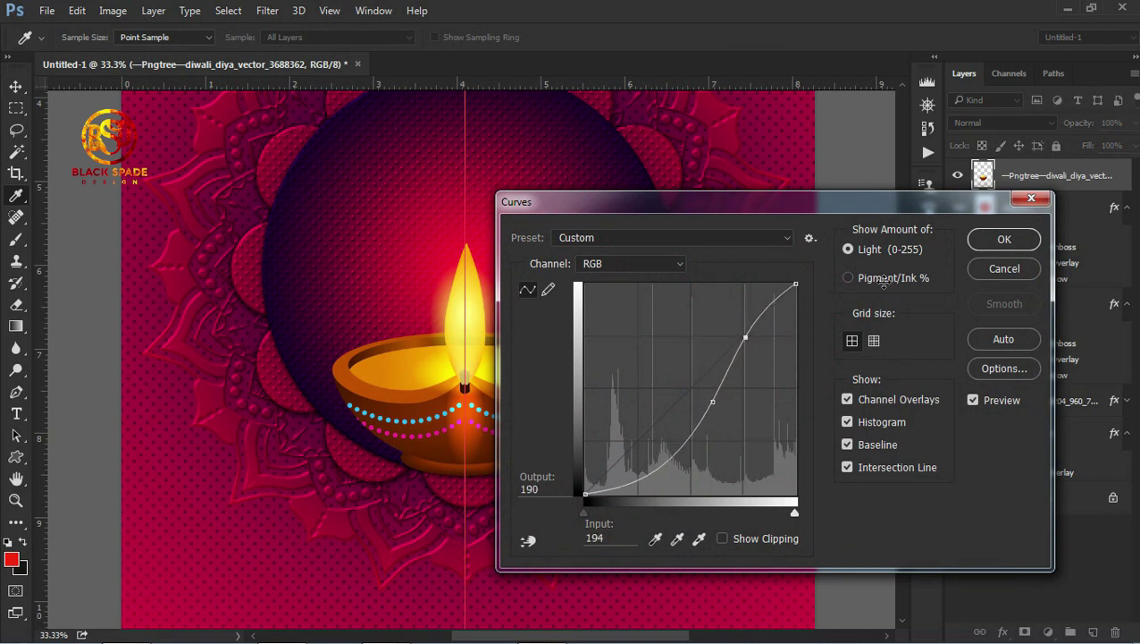
{"action": "left_click", "coordinate": [994, 238]}
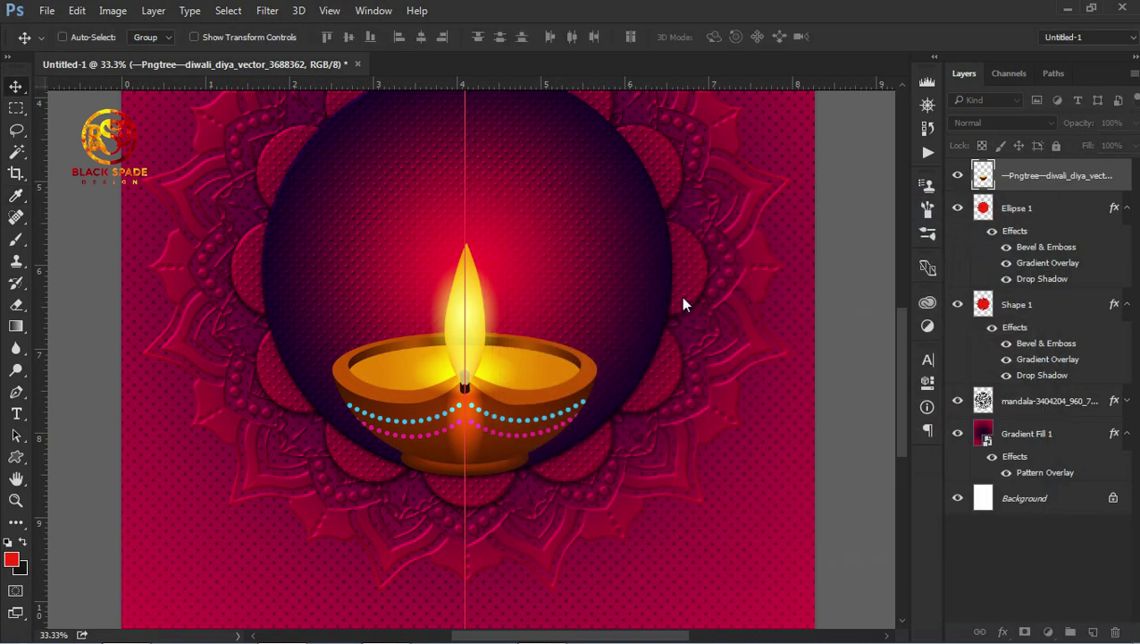
{"action": "key", "text": "z"}
{"action": "key", "text": "ctrl+minus"}
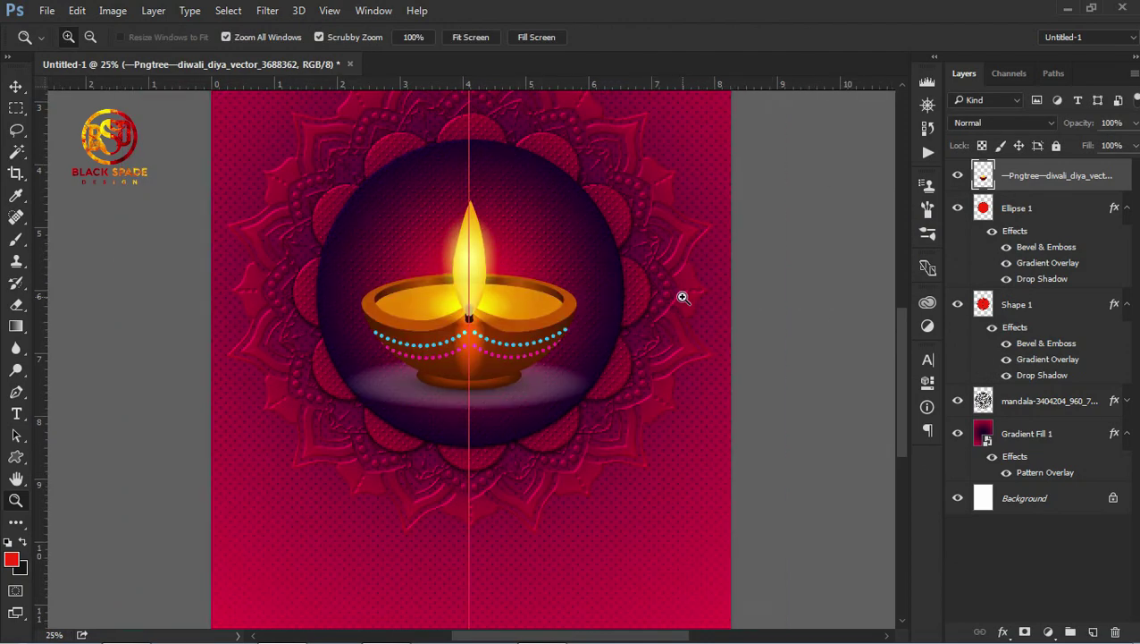
{"action": "key", "text": "ctrl+minus"}
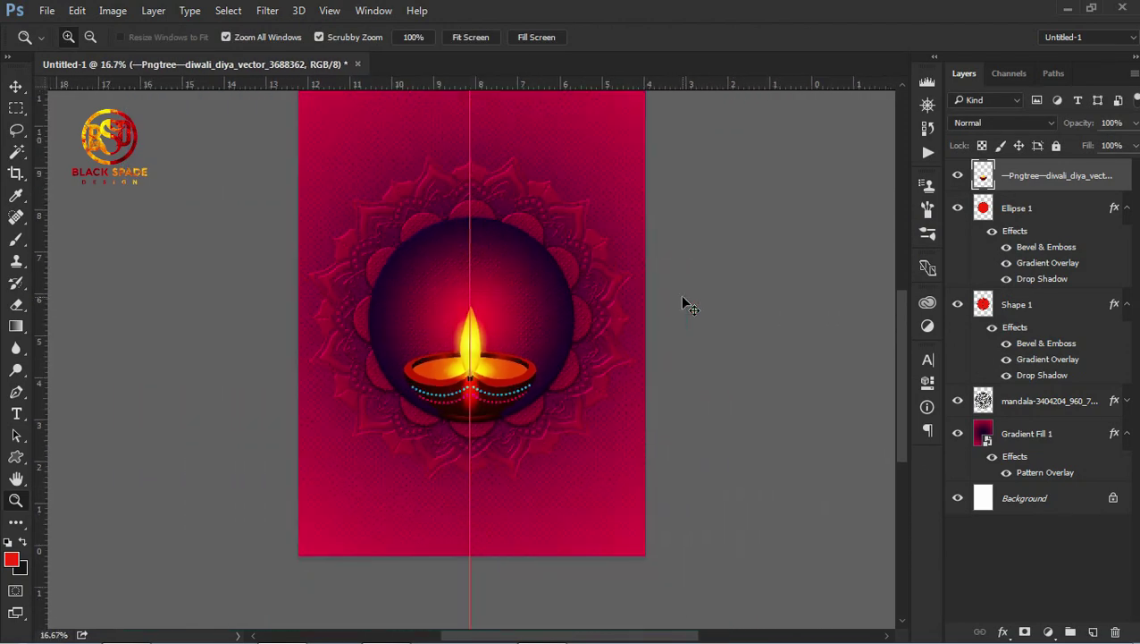
{"action": "key", "text": "v"}
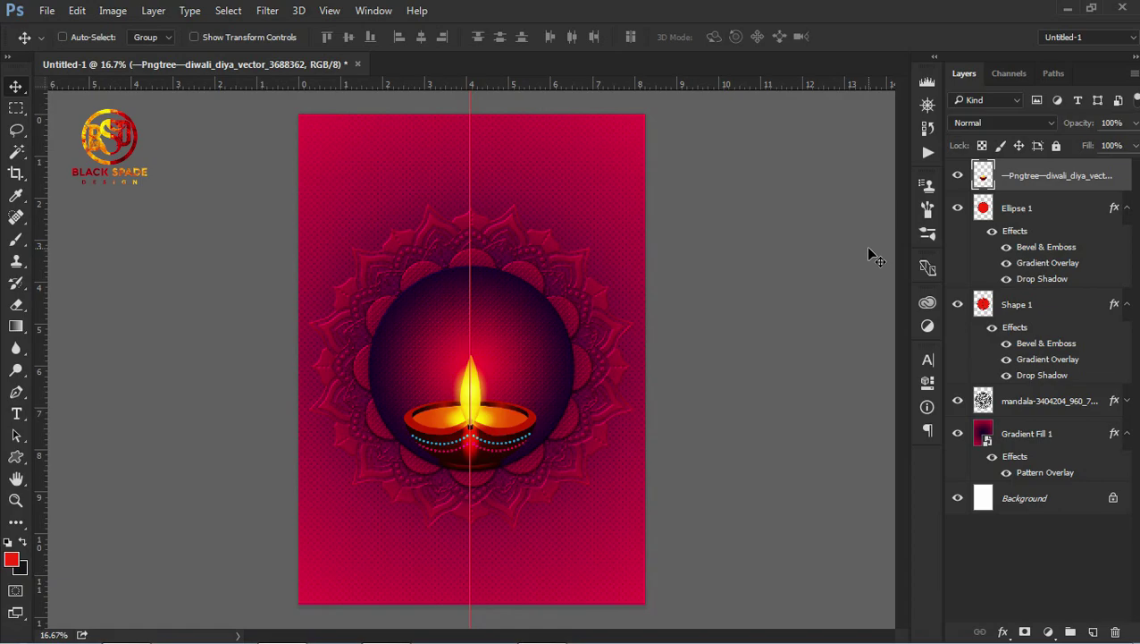
Step: Switch to the file explorer, open Untitled-1.psd from the D: drive, and move its text layer into the poster above the flame
{"action": "left_click", "coordinate": [1068, 11]}
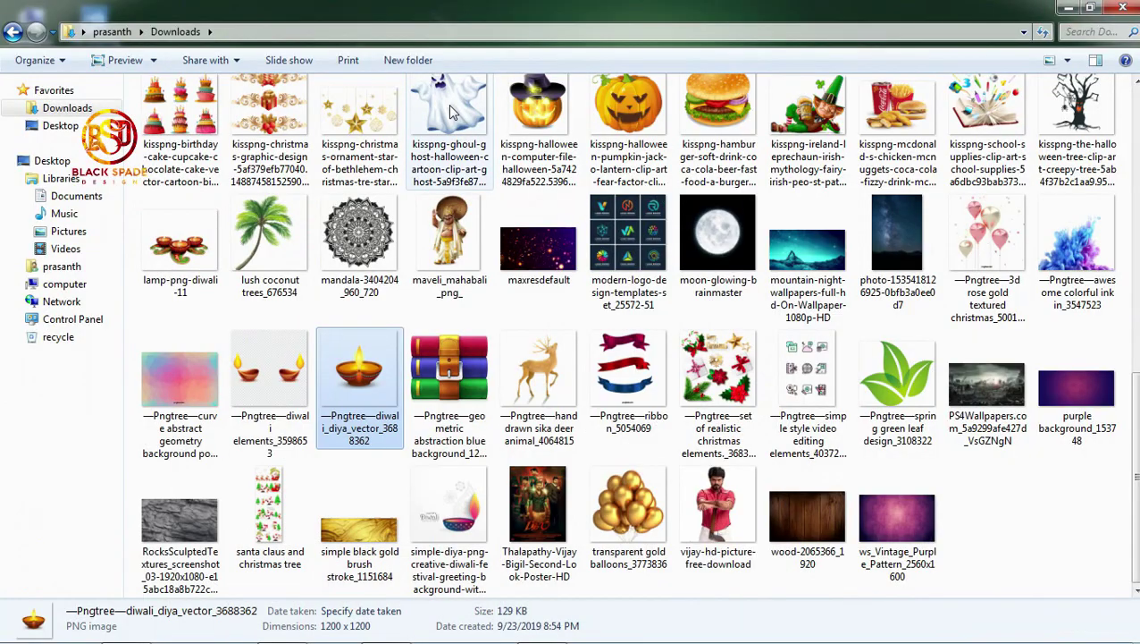
{"action": "left_click", "coordinate": [60, 283]}
{"action": "double_click", "coordinate": [474, 112]}
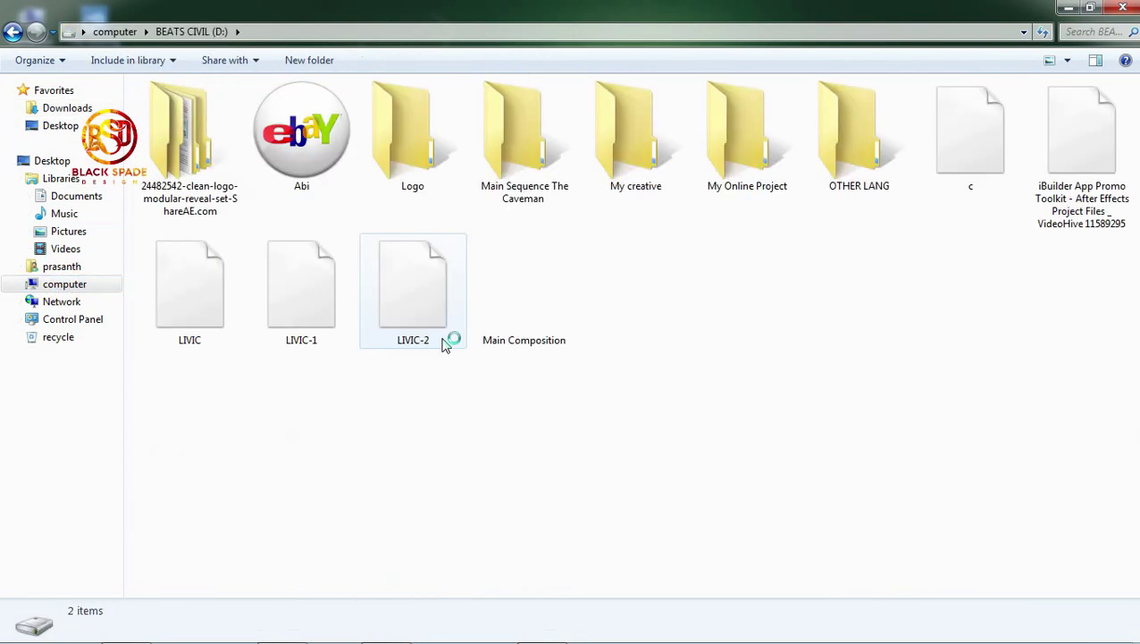
{"action": "left_click", "coordinate": [550, 434]}
{"action": "left_click_drag", "start_coordinate": [550, 434], "coordinate": [682, 68]}
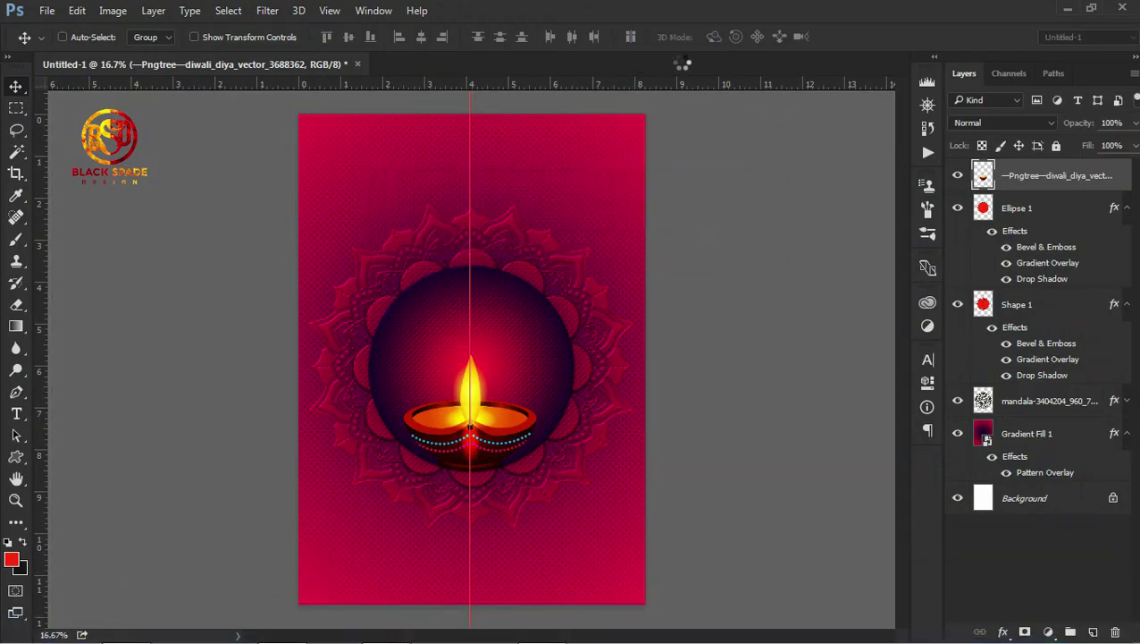
{"action": "left_click", "coordinate": [541, 258]}
{"action": "left_click_drag", "start_coordinate": [487, 368], "coordinate": [462, 336]}
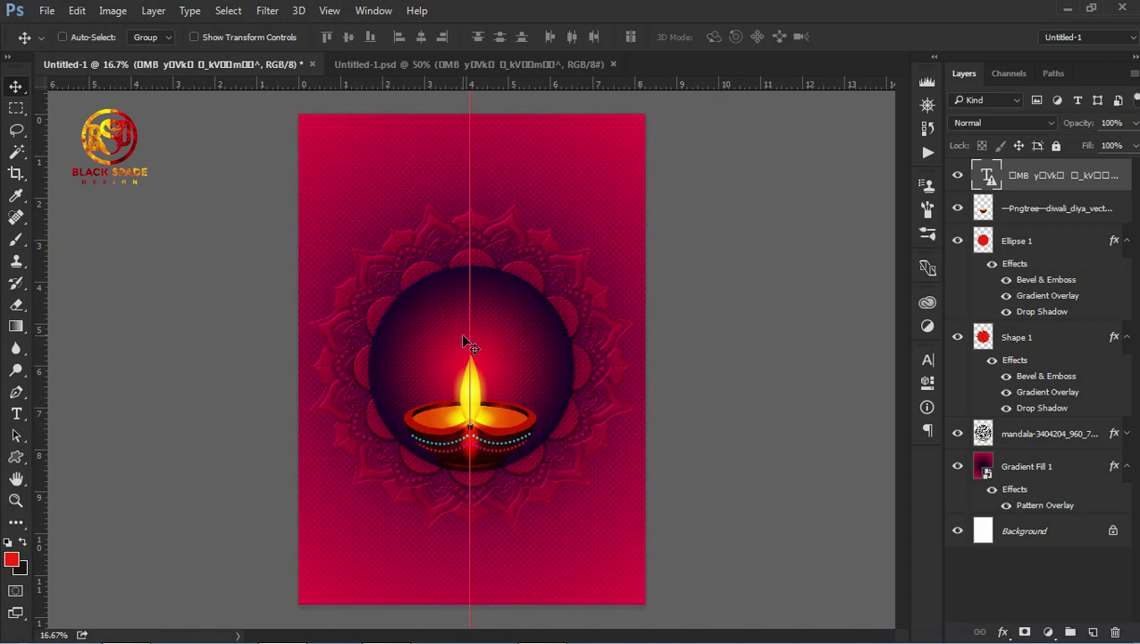
Step: Recolour the whole Tamil greeting text white and enlarge it to 49.28 pt
{"action": "key", "text": "t"}
{"action": "left_click", "coordinate": [462, 338]}
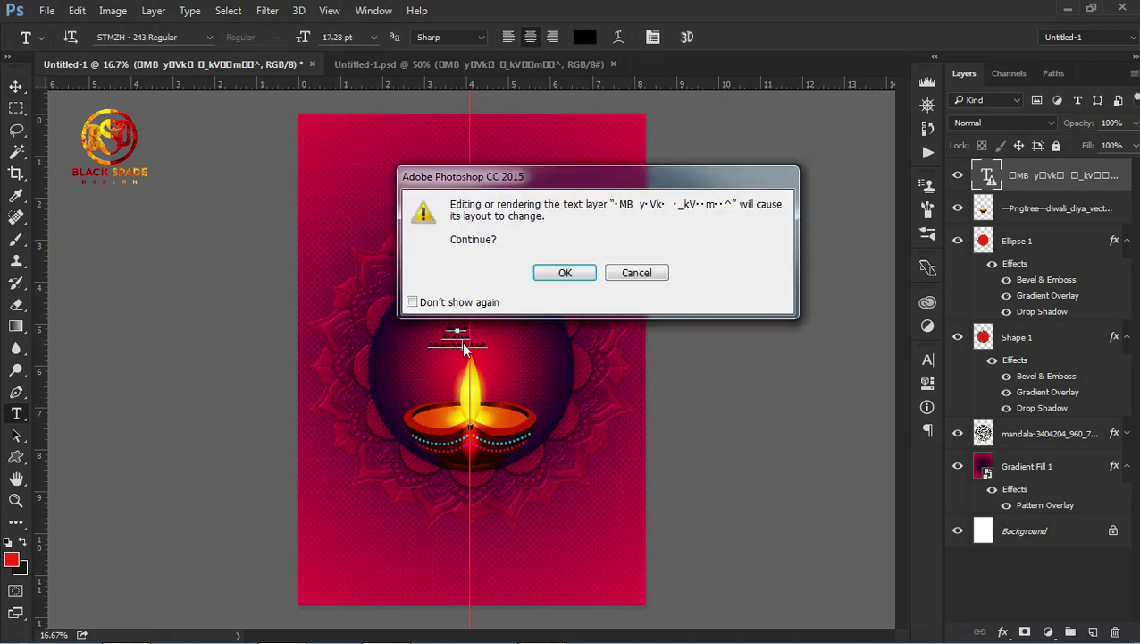
{"action": "key", "text": "Return"}
{"action": "left_click_drag", "start_coordinate": [482, 344], "coordinate": [433, 320]}
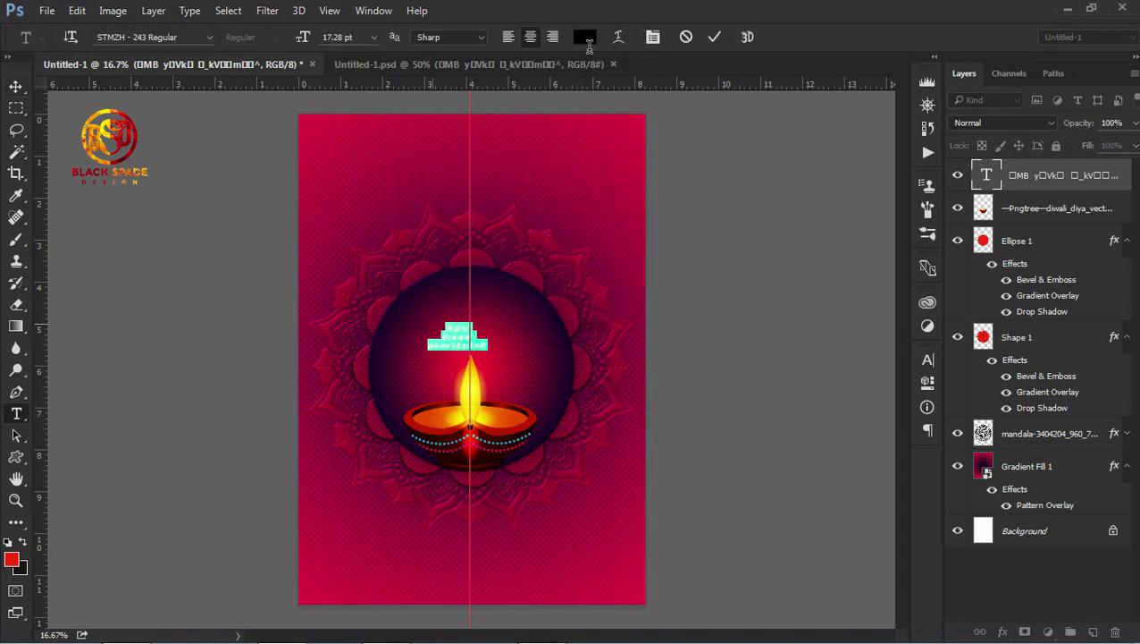
{"action": "left_click", "coordinate": [587, 37]}
{"action": "left_click", "coordinate": [600, 397]}
{"action": "left_click", "coordinate": [575, 377]}
{"action": "left_click", "coordinate": [947, 369]}
{"action": "left_click_drag", "start_coordinate": [304, 37], "coordinate": [332, 39]}
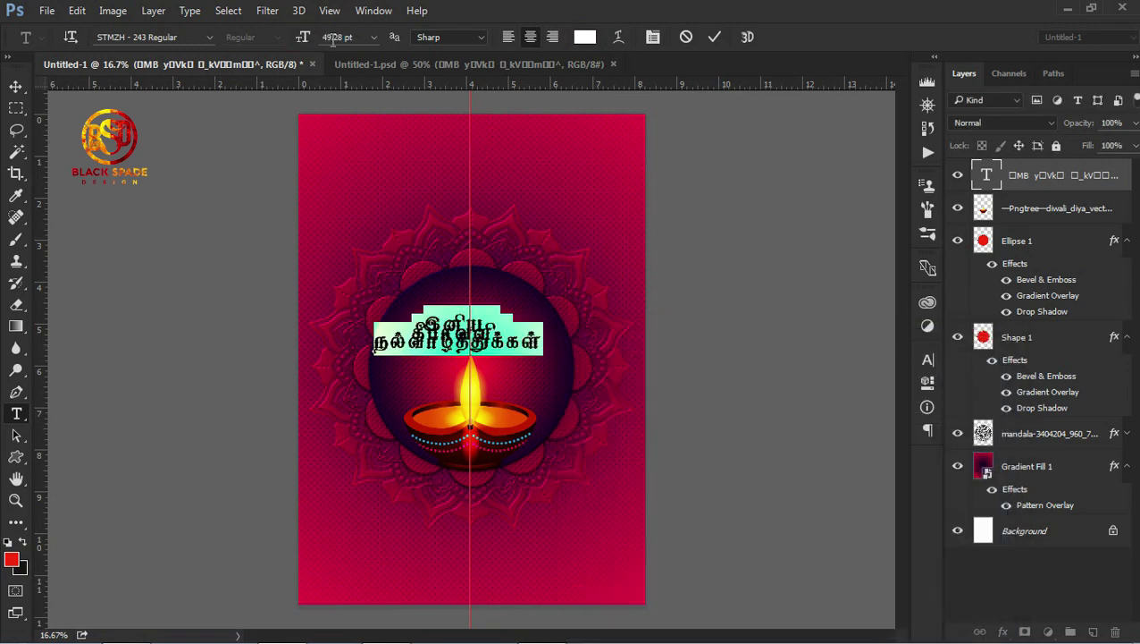
Step: Change the greeting text's font to STMZH - 034 Regular
{"action": "left_click", "coordinate": [208, 37]}
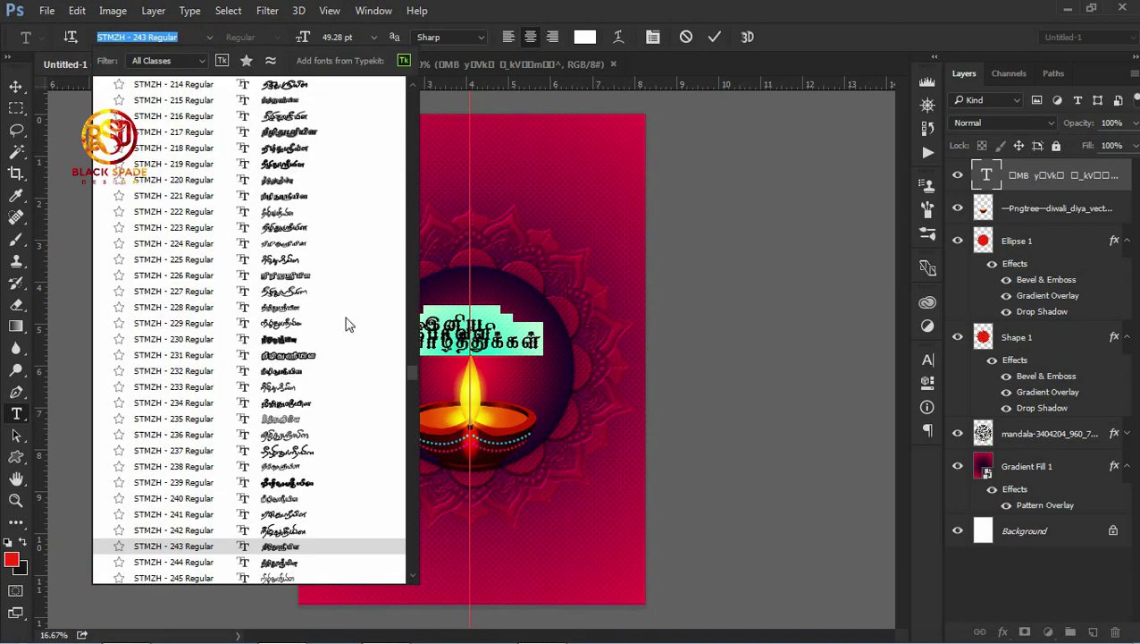
{"action": "key", "text": "BackSpace"}
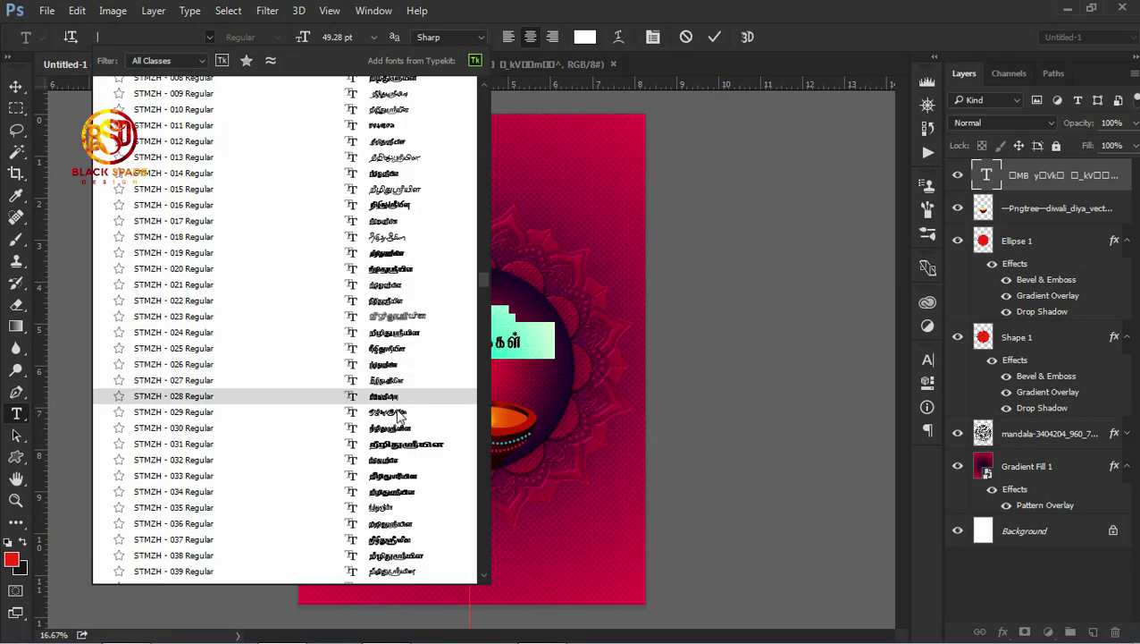
{"action": "left_click", "coordinate": [401, 491]}
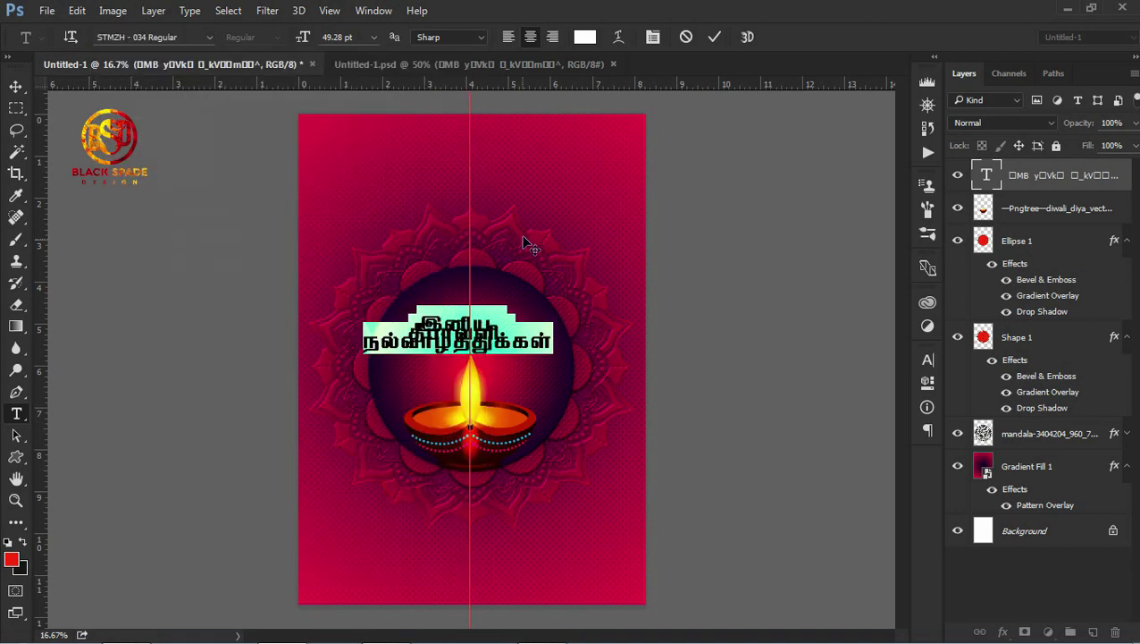
Step: Set the greeting to 47.28 pt with 35.4 pt leading, tracking 0 and 108% vertical scale, and commit the text
{"action": "left_click", "coordinate": [652, 36]}
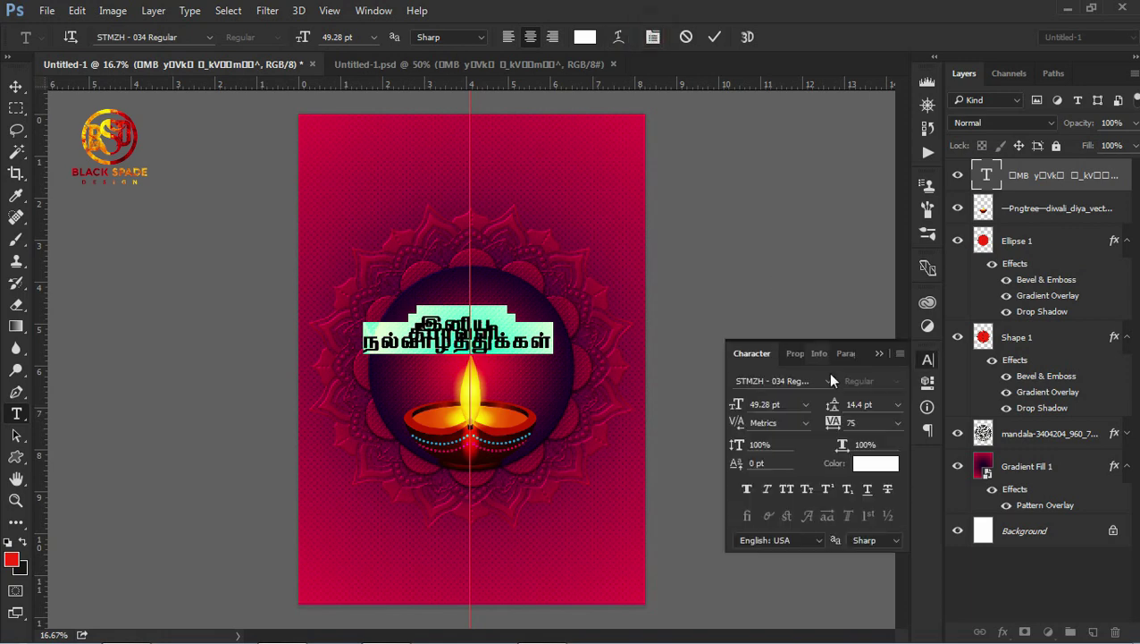
{"action": "left_click_drag", "start_coordinate": [833, 409], "coordinate": [856, 407]}
{"action": "left_click_drag", "start_coordinate": [735, 445], "coordinate": [743, 445]}
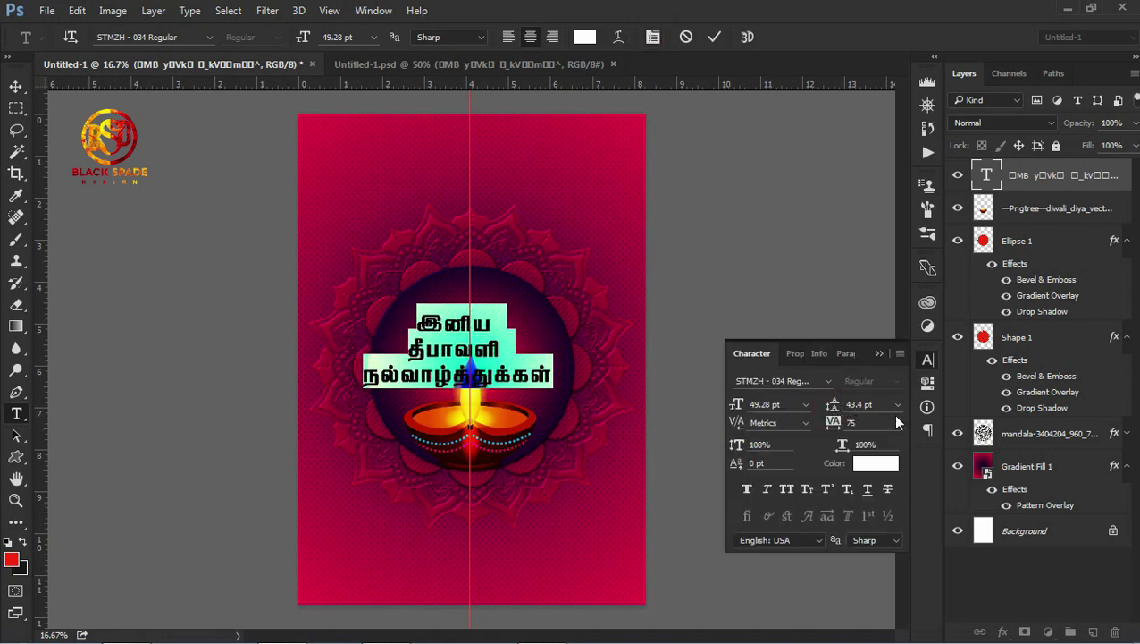
{"action": "left_click", "coordinate": [898, 423]}
{"action": "left_click", "coordinate": [891, 272]}
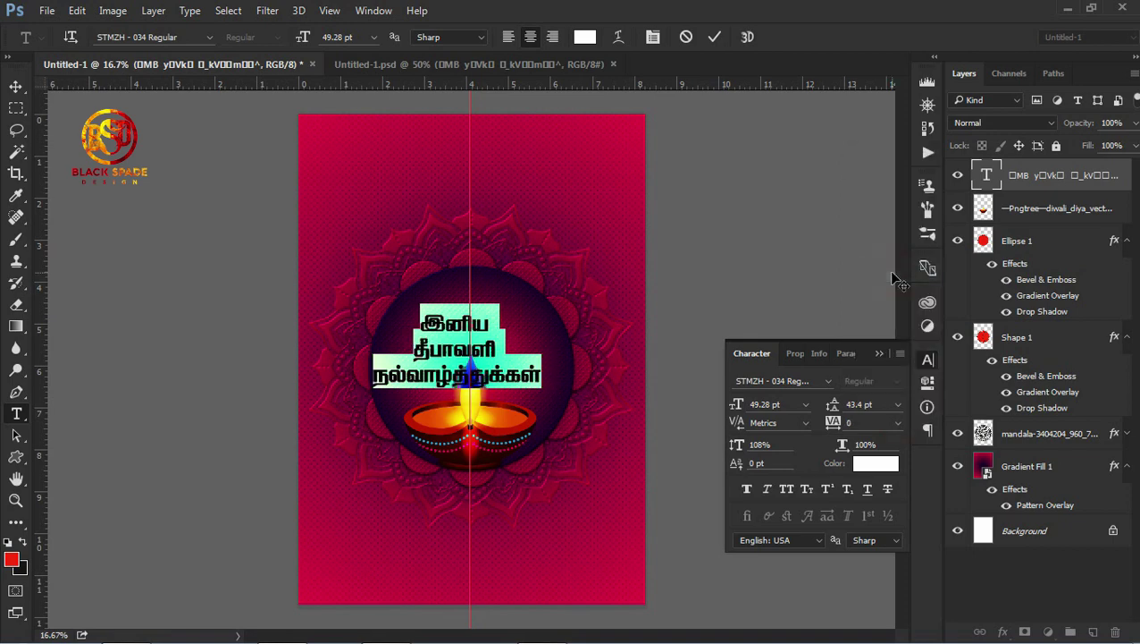
{"action": "left_click_drag", "start_coordinate": [833, 404], "coordinate": [826, 404]}
{"action": "left_click_drag", "start_coordinate": [735, 407], "coordinate": [733, 408]}
{"action": "left_click_drag", "start_coordinate": [833, 407], "coordinate": [830, 408]}
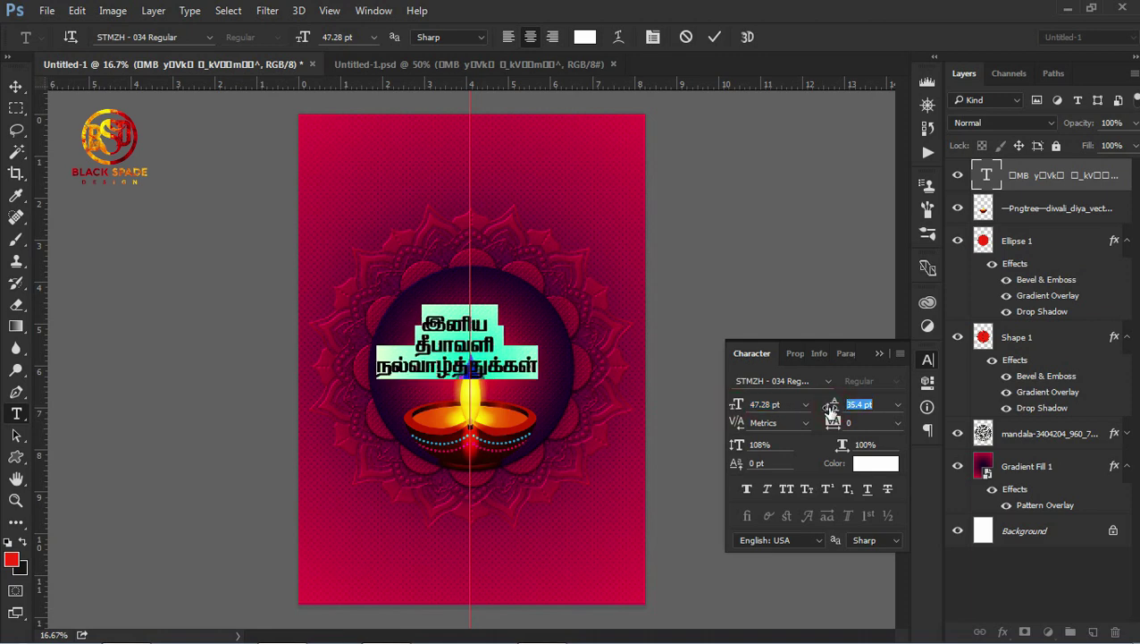
{"action": "left_click", "coordinate": [717, 37]}
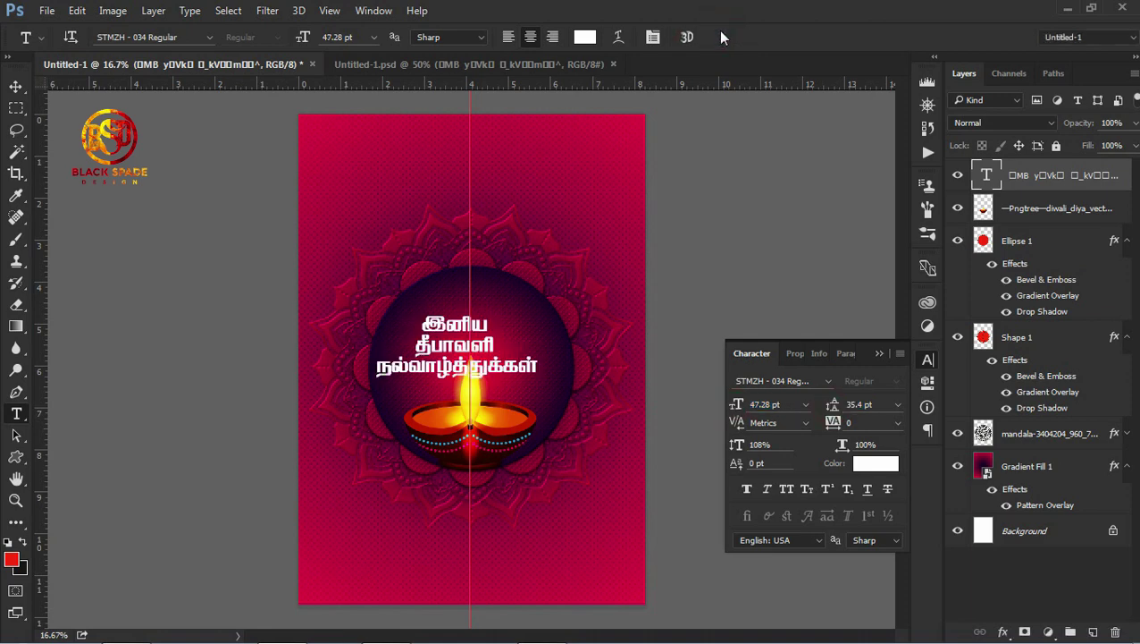
Step: Place the greeting layer beneath the lamp layer and centre the text on the vertical guide in the circle's upper half
{"action": "key", "text": "v"}
{"action": "left_click_drag", "start_coordinate": [1026, 177], "coordinate": [1029, 250]}
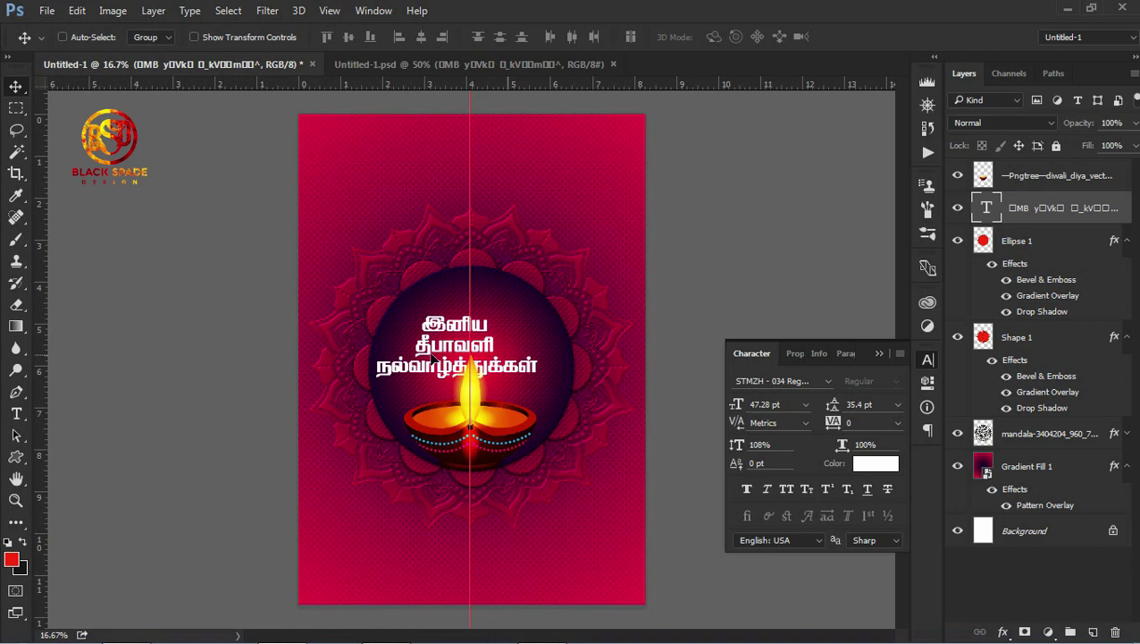
{"action": "key", "text": "shift+Right"}
{"action": "key", "text": "shift+Right"}
{"action": "key", "text": "shift+Right"}
{"action": "key", "text": "shift+Right"}
{"action": "key", "text": "shift+Right"}
{"action": "key", "text": "shift+Right"}
{"action": "key", "text": "shift+Right"}
{"action": "key", "text": "shift+Right"}
{"action": "key", "text": "shift+Right"}
{"action": "key", "text": "shift+Right"}
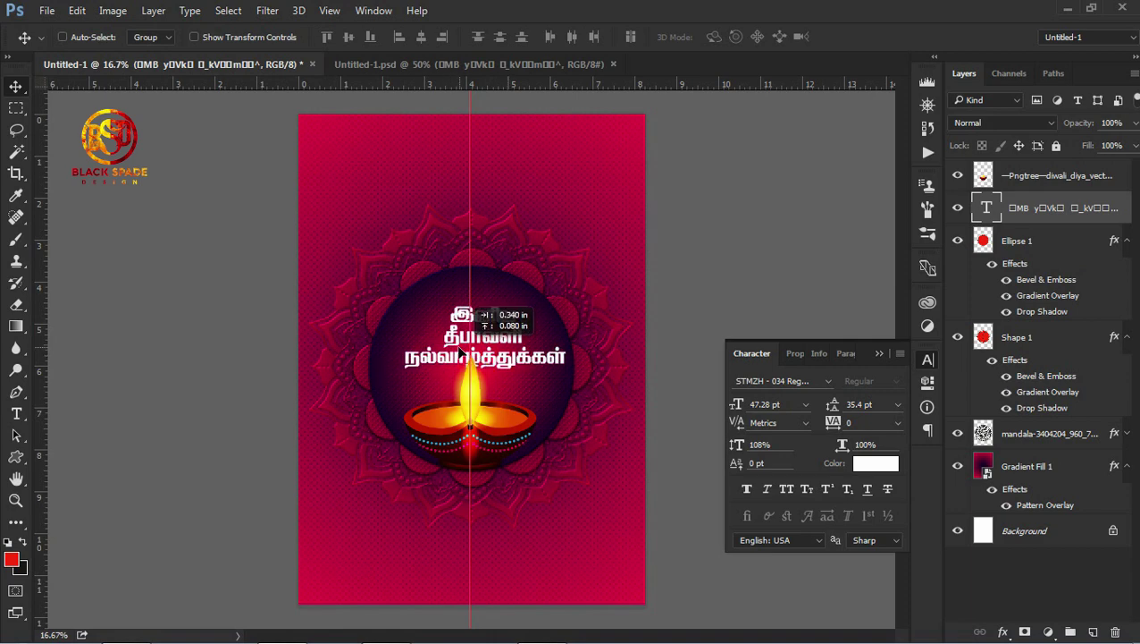
{"action": "key", "text": "shift+Up"}
{"action": "key", "text": "shift+Up"}
{"action": "key", "text": "shift+Up"}
{"action": "key", "text": "shift+Up"}
{"action": "key", "text": "shift+Up"}
{"action": "key", "text": "shift+Up"}
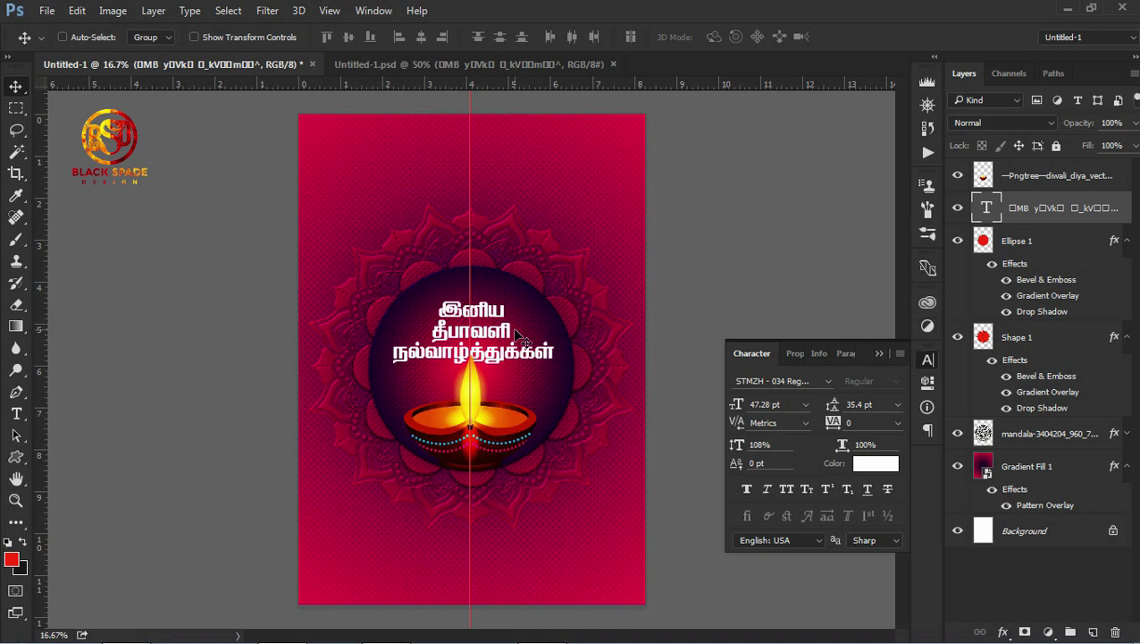
Step: Start a new text layer below the mandala, using the Answer Regular font
{"action": "key", "text": "t"}
{"action": "left_click", "coordinate": [441, 554]}
{"action": "left_click", "coordinate": [828, 381]}
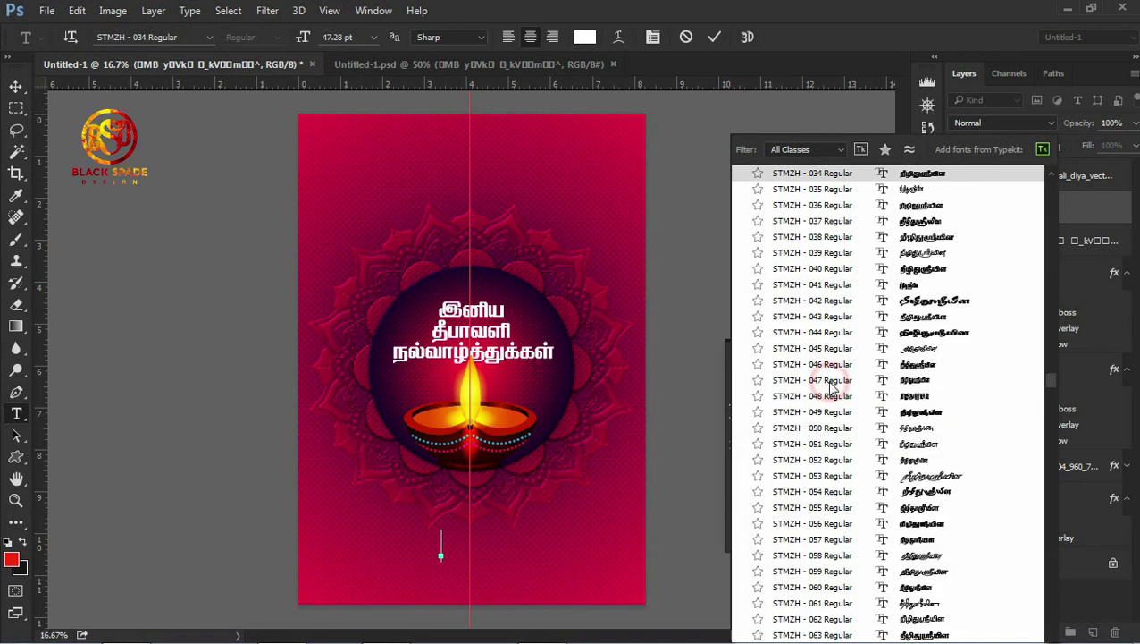
{"action": "left_click", "coordinate": [1054, 373]}
{"action": "left_click_drag", "start_coordinate": [1061, 213], "coordinate": [1057, 168]}
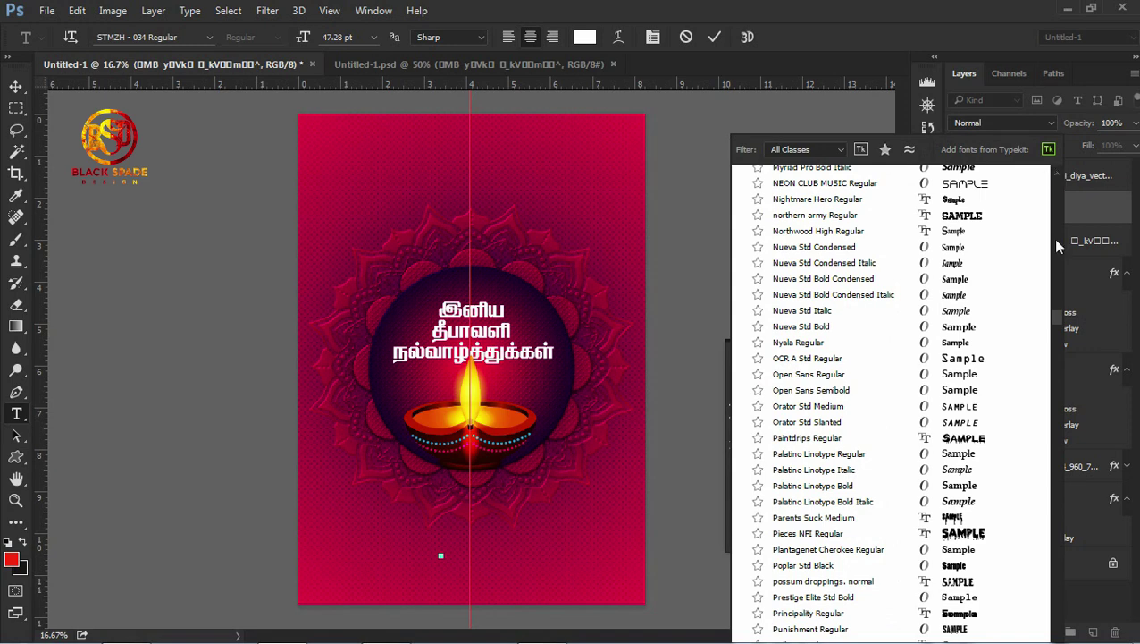
{"action": "left_click_drag", "start_coordinate": [1059, 322], "coordinate": [1051, 157]}
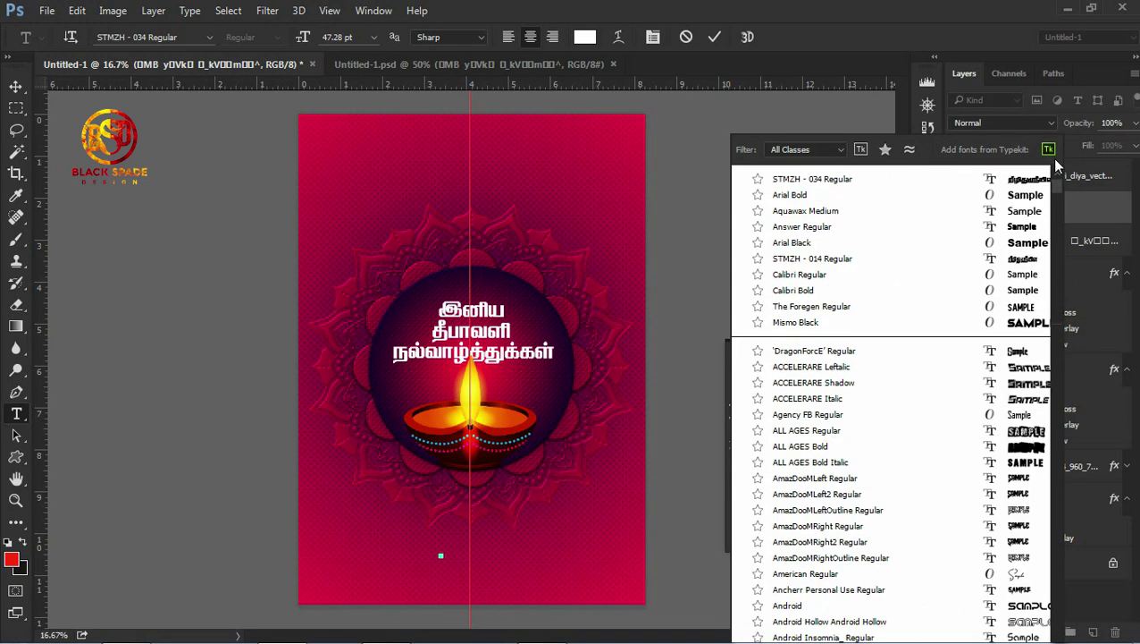
{"action": "left_click", "coordinate": [1023, 228]}
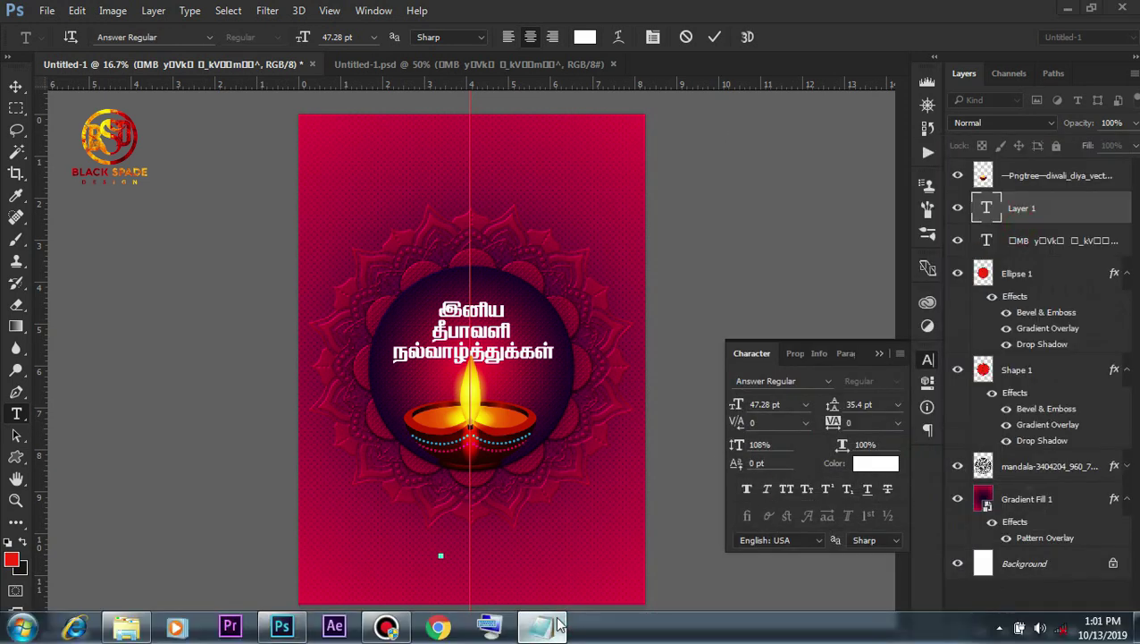
Step: Switch to Notepad, copy the OCT-27-2019 date, and paste it into the new text layer in Photoshop
{"action": "left_click", "coordinate": [541, 623]}
{"action": "left_click_drag", "start_coordinate": [645, 362], "coordinate": [581, 362]}
{"action": "right_click", "coordinate": [592, 362]}
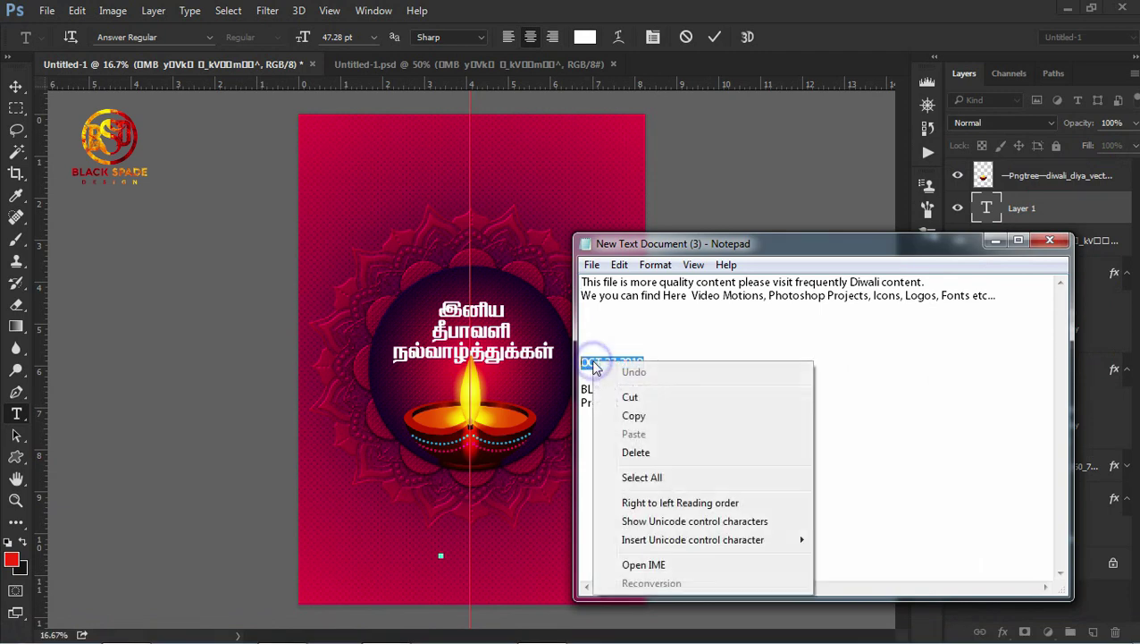
{"action": "left_click", "coordinate": [633, 416]}
{"action": "left_click", "coordinate": [441, 555]}
{"action": "left_click", "coordinate": [441, 555]}
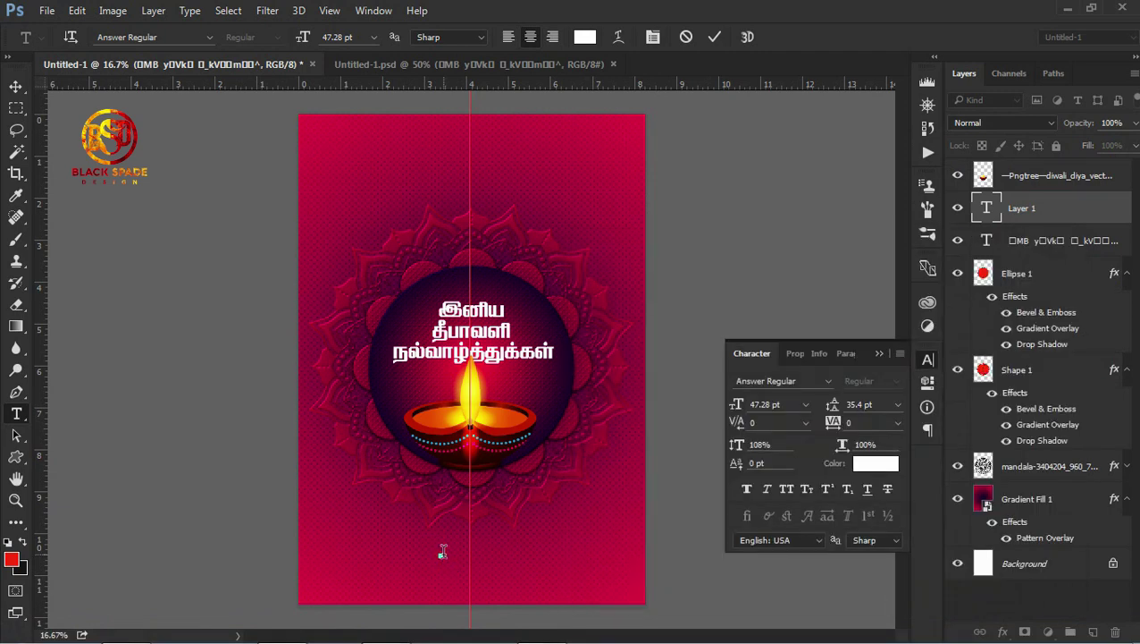
{"action": "key", "text": "ctrl+v"}
Step: Format the date at 32.28 pt, 100% vertical scale and tracking 20, coloured with yellow ffda0a sampled from the flame
{"action": "left_click_drag", "start_coordinate": [505, 547], "coordinate": [383, 545]}
{"action": "left_click_drag", "start_coordinate": [735, 444], "coordinate": [730, 448]}
{"action": "left_click_drag", "start_coordinate": [738, 407], "coordinate": [719, 409]}
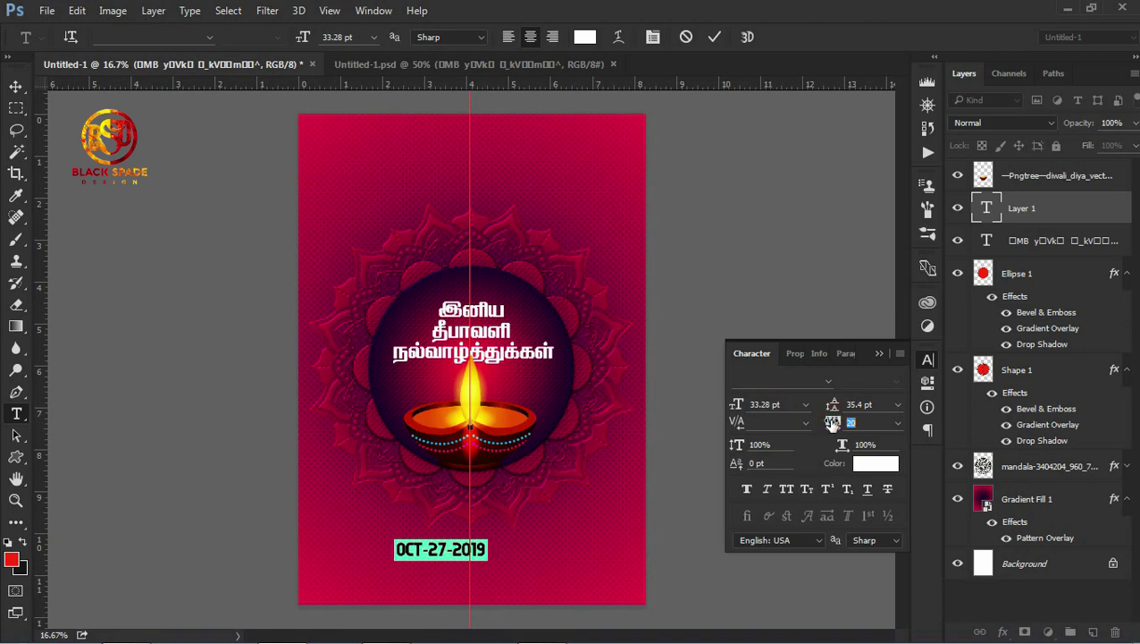
{"action": "left_click", "coordinate": [869, 463]}
{"action": "left_click", "coordinate": [471, 403]}
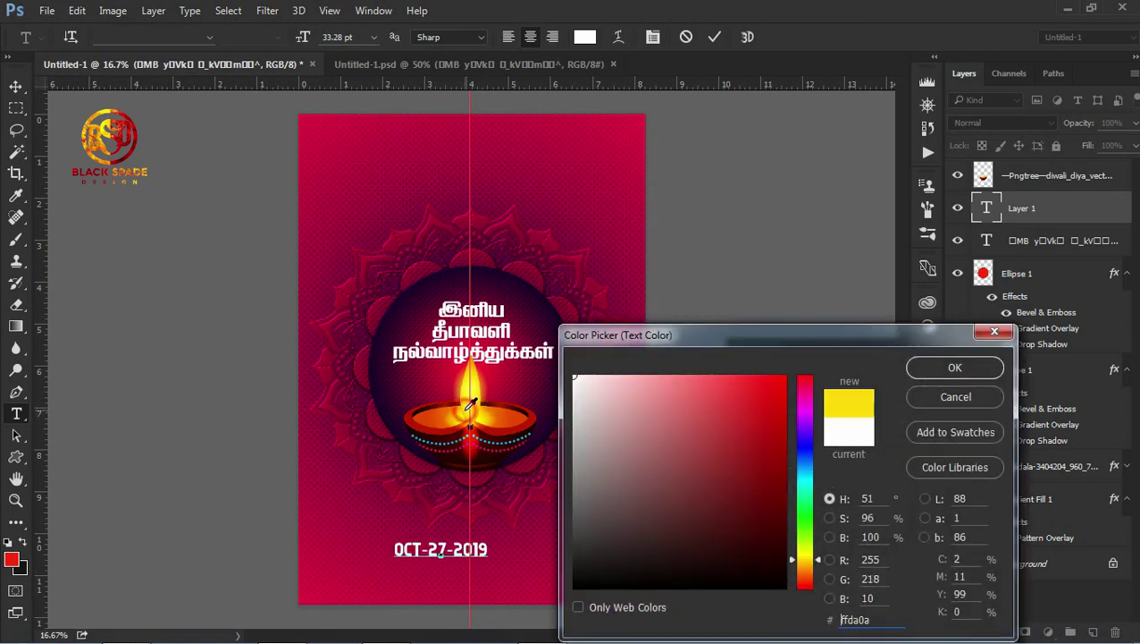
{"action": "left_click", "coordinate": [950, 373]}
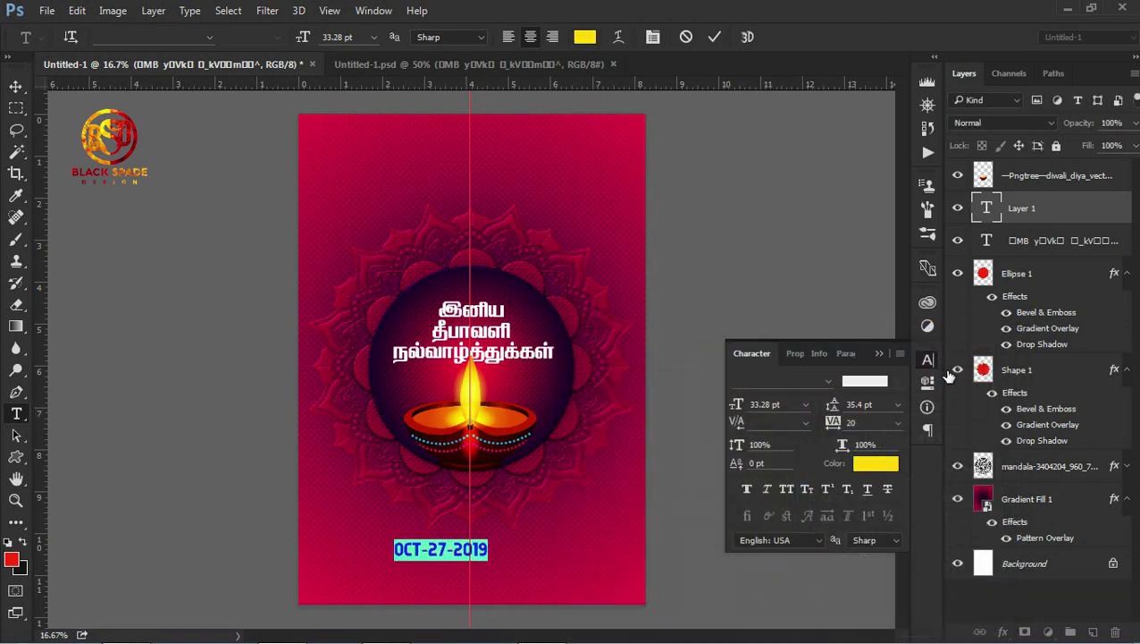
{"action": "left_click_drag", "start_coordinate": [738, 406], "coordinate": [734, 406]}
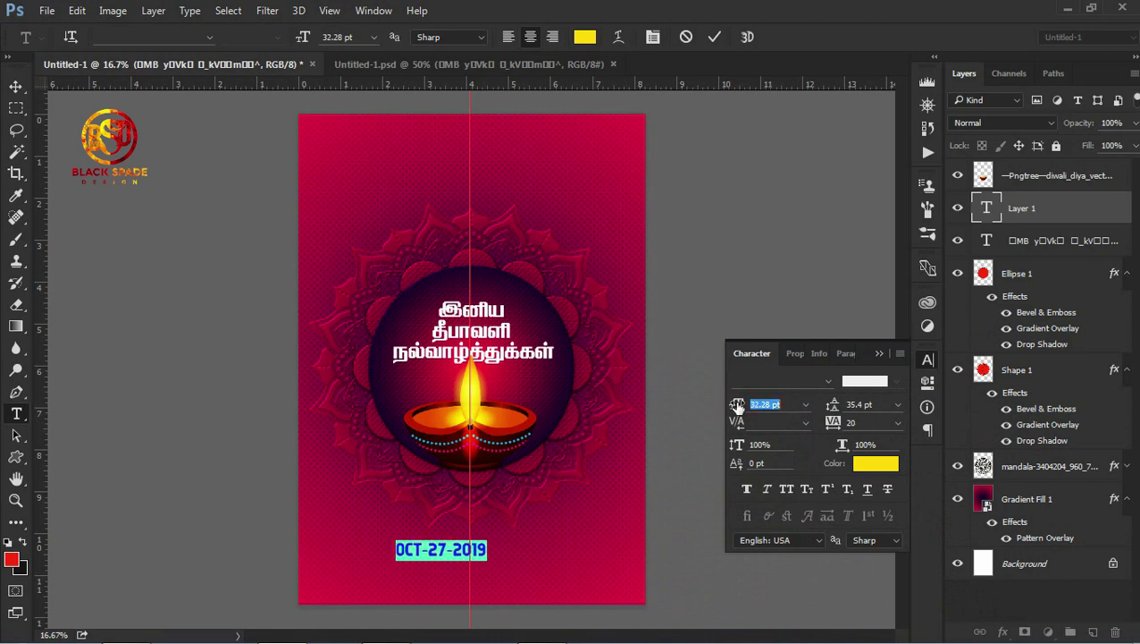
{"action": "left_click", "coordinate": [714, 37]}
Step: Centre the date on the vertical guide below the mandala, then duplicate its layer and place the copy directly underneath
{"action": "key", "text": "v"}
{"action": "left_click_drag", "start_coordinate": [483, 544], "coordinate": [508, 534]}
{"action": "left_click_drag", "start_coordinate": [1076, 214], "coordinate": [1093, 632]}
{"action": "left_click_drag", "start_coordinate": [492, 560], "coordinate": [492, 565]}
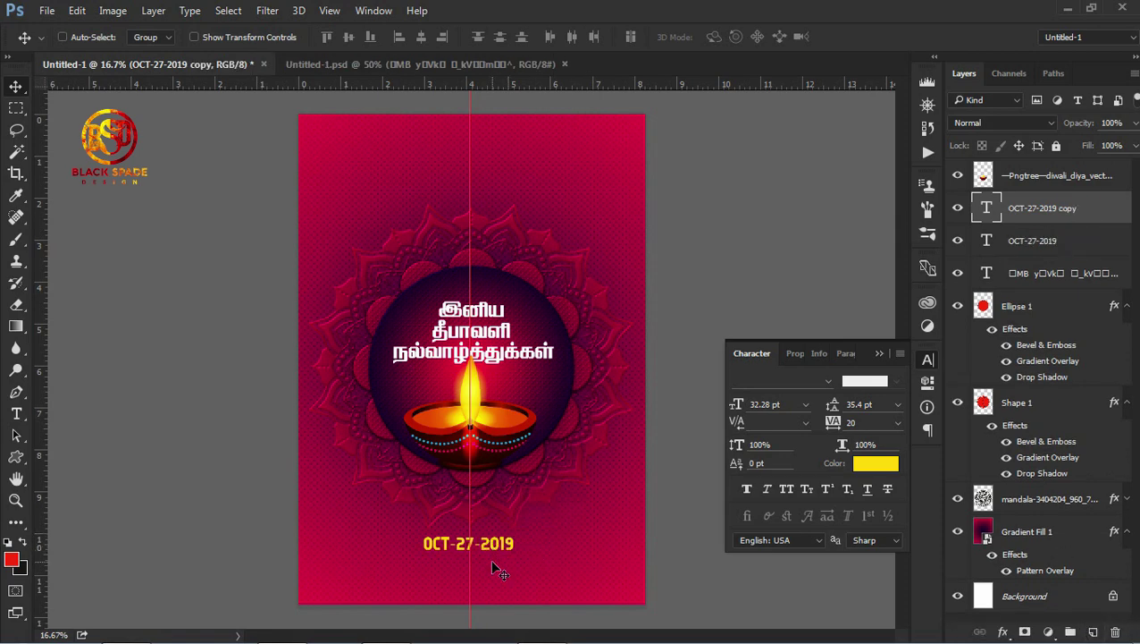
{"action": "key", "text": "z"}
{"action": "left_click", "coordinate": [492, 562]}
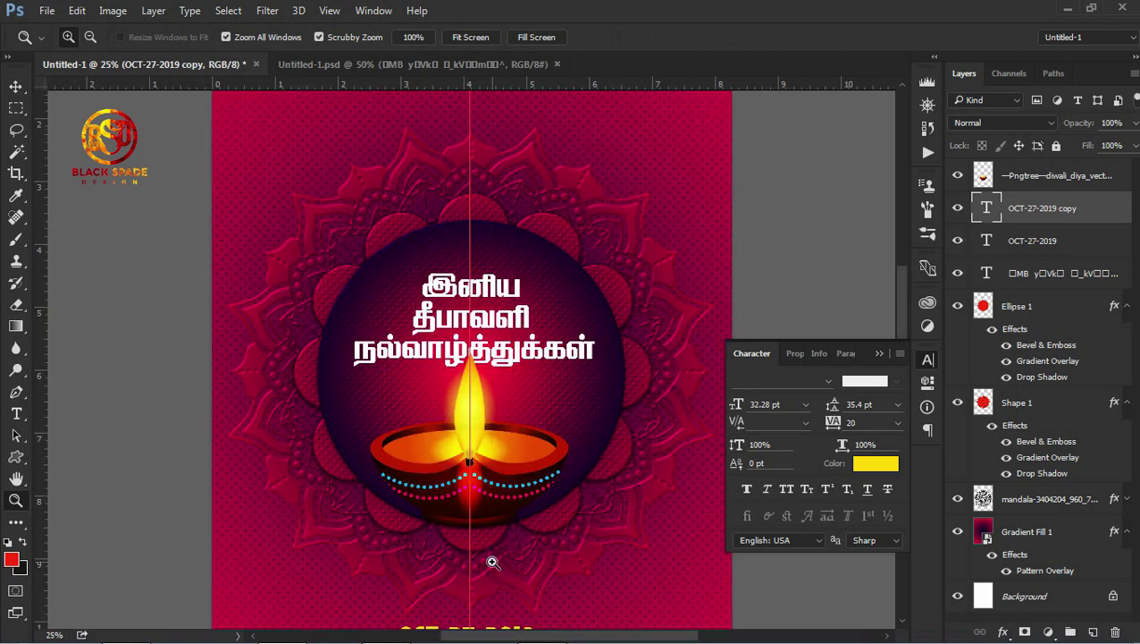
{"action": "left_click_drag", "start_coordinate": [491, 561], "coordinate": [499, 348]}
{"action": "key", "text": "v"}
{"action": "key", "text": "shift+Down"}
{"action": "key", "text": "shift+Down"}
{"action": "key", "text": "shift+Down"}
{"action": "key", "text": "shift+Down"}
{"action": "key", "text": "shift+Down"}
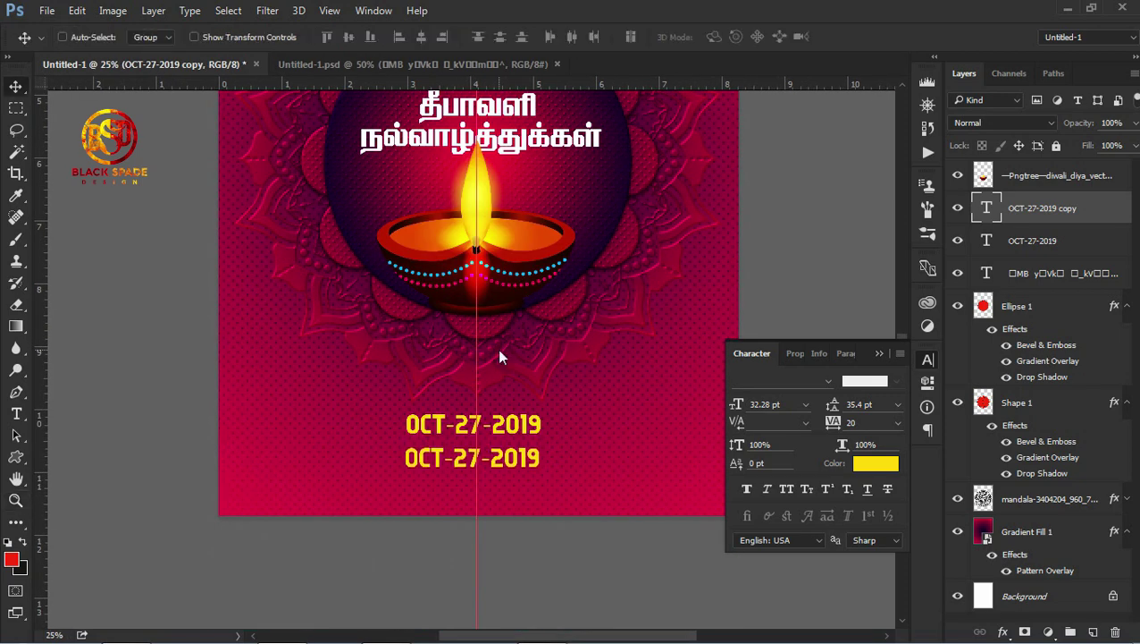
Step: Copy the two-line Diwali content paragraph from Notepad and paste it over the duplicated date text in Photoshop
{"action": "left_click", "coordinate": [541, 626]}
{"action": "left_click_drag", "start_coordinate": [1000, 297], "coordinate": [581, 275]}
{"action": "right_click", "coordinate": [611, 282]}
{"action": "left_click", "coordinate": [649, 336]}
{"action": "left_click", "coordinate": [490, 464]}
{"action": "key", "text": "t"}
{"action": "left_click_drag", "start_coordinate": [540, 458], "coordinate": [398, 459]}
{"action": "right_click", "coordinate": [437, 460]}
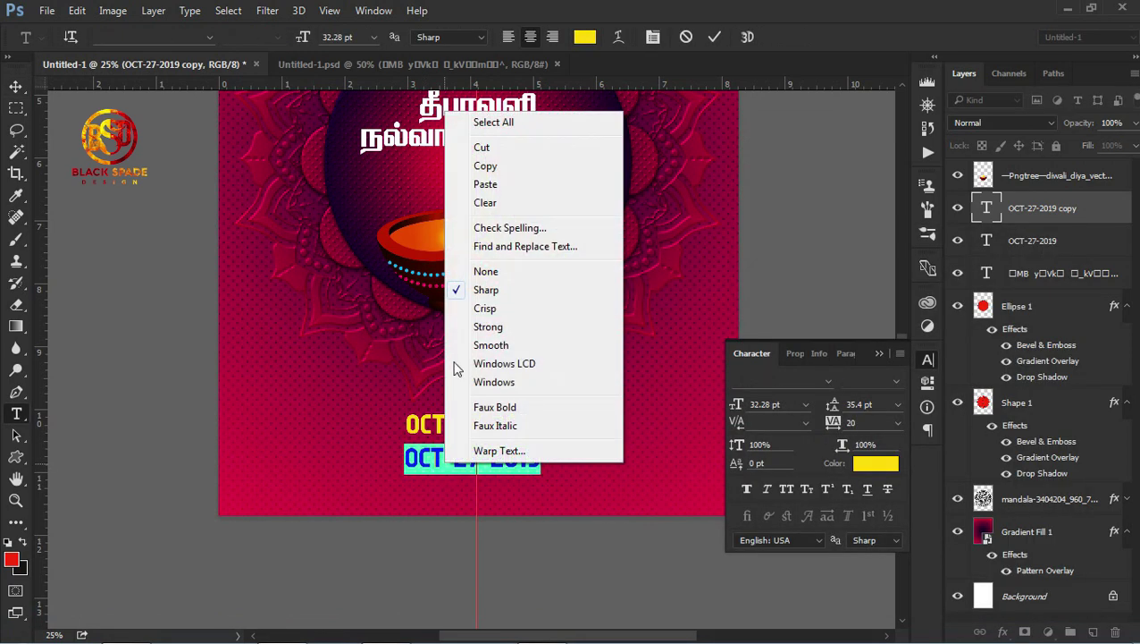
{"action": "left_click", "coordinate": [494, 185]}
Step: Set the pasted lines in Arial Bold at 14.28 pt with 23.4 pt leading, and break the second line before "Icons"
{"action": "key", "text": "ctrl+minus"}
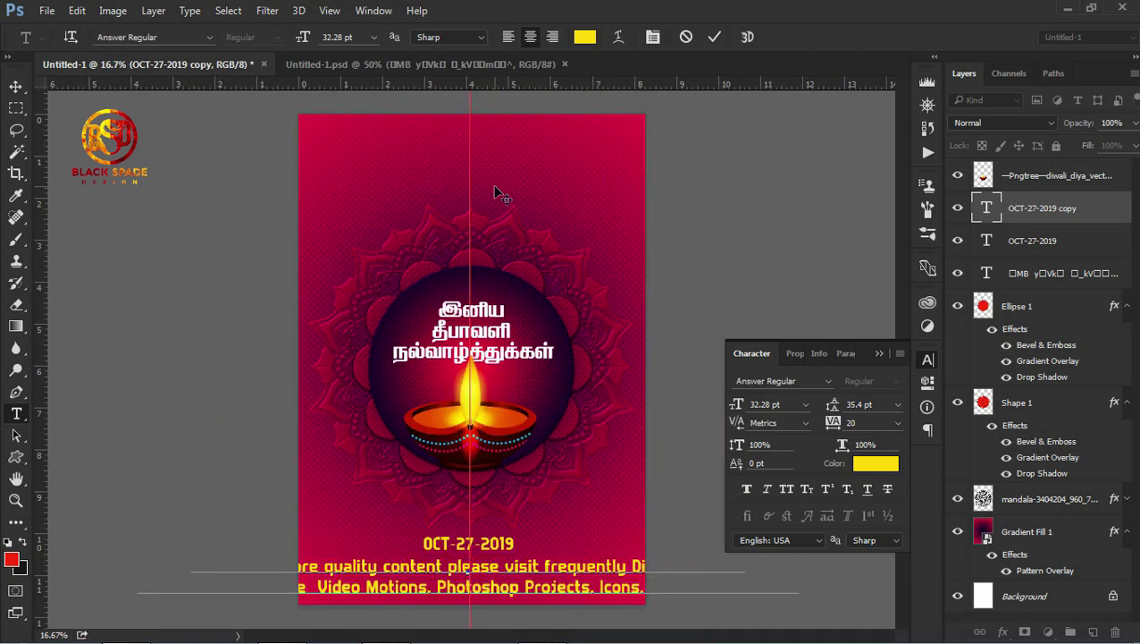
{"action": "left_click_drag", "start_coordinate": [799, 588], "coordinate": [127, 529]}
{"action": "mouse_move", "coordinate": [736, 406]}
{"action": "left_mouse_down"}
{"action": "mouse_move", "coordinate": [715, 407]}
{"action": "mouse_move", "coordinate": [726, 407]}
{"action": "left_mouse_up"}
{"action": "left_click", "coordinate": [823, 380]}
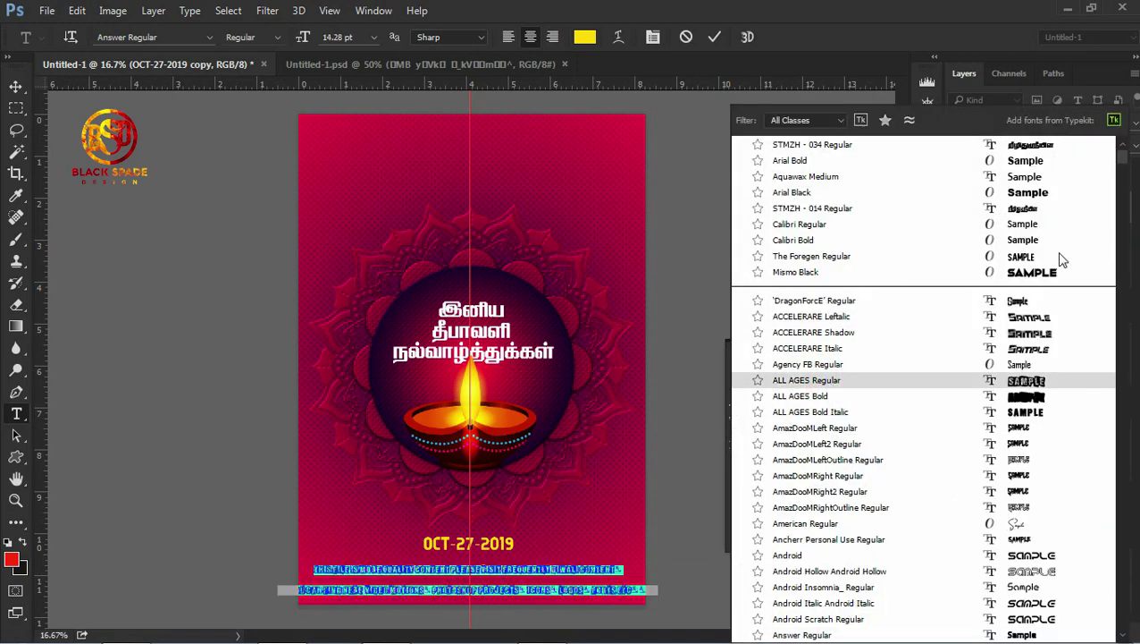
{"action": "left_click", "coordinate": [1042, 163]}
{"action": "left_click_drag", "start_coordinate": [836, 408], "coordinate": [822, 408]}
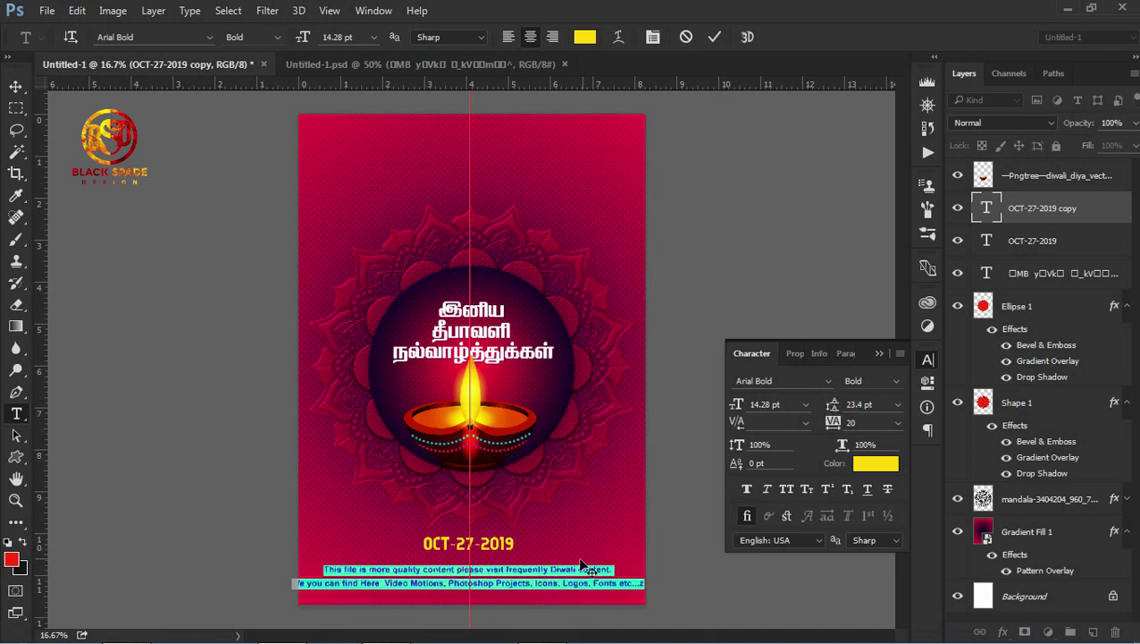
{"action": "left_click", "coordinate": [535, 583]}
{"action": "key", "text": "Return"}
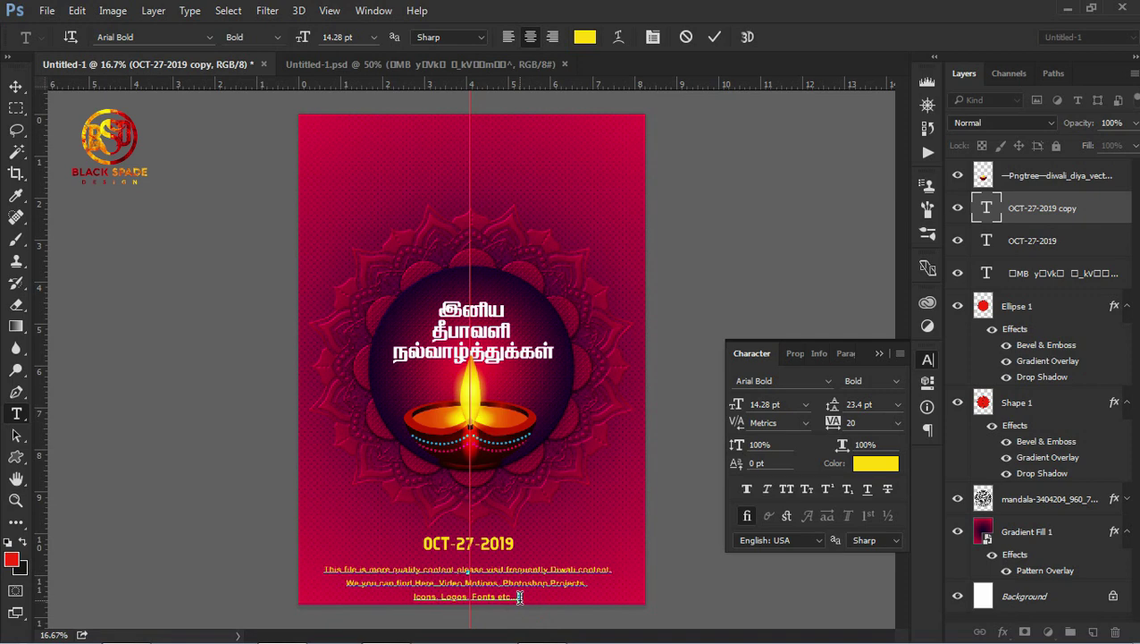
Step: Set the whole three-line paragraph to 15.28 pt with 20.4 pt leading and commit the text
{"action": "key", "text": "ctrl+a"}
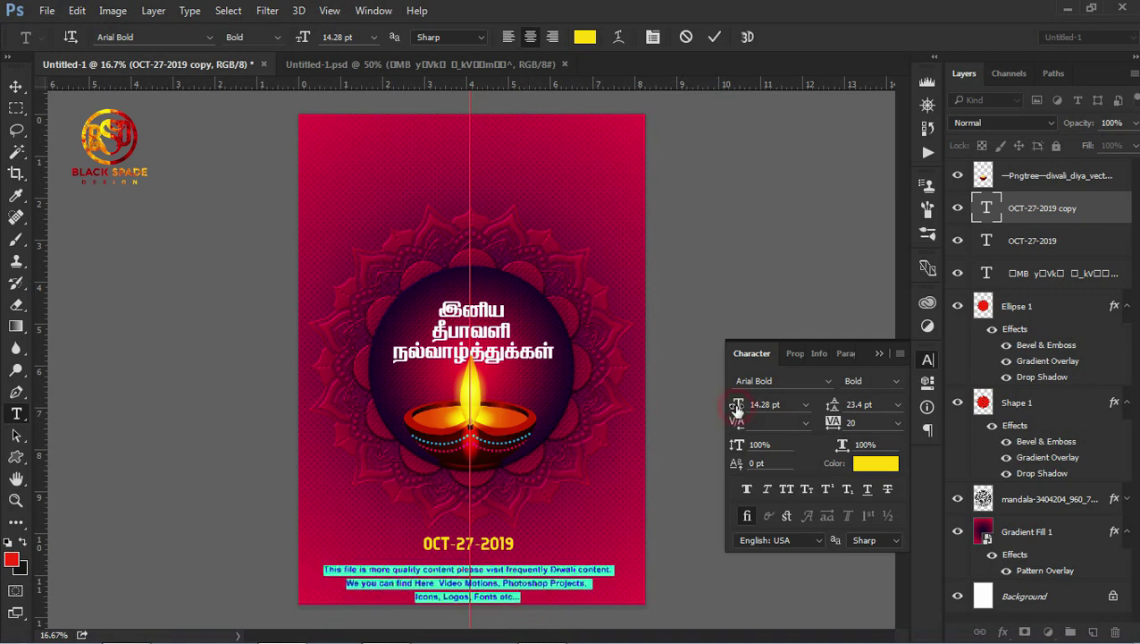
{"action": "left_click_drag", "start_coordinate": [736, 407], "coordinate": [737, 409]}
{"action": "left_click_drag", "start_coordinate": [830, 404], "coordinate": [829, 404]}
{"action": "left_click", "coordinate": [715, 37]}
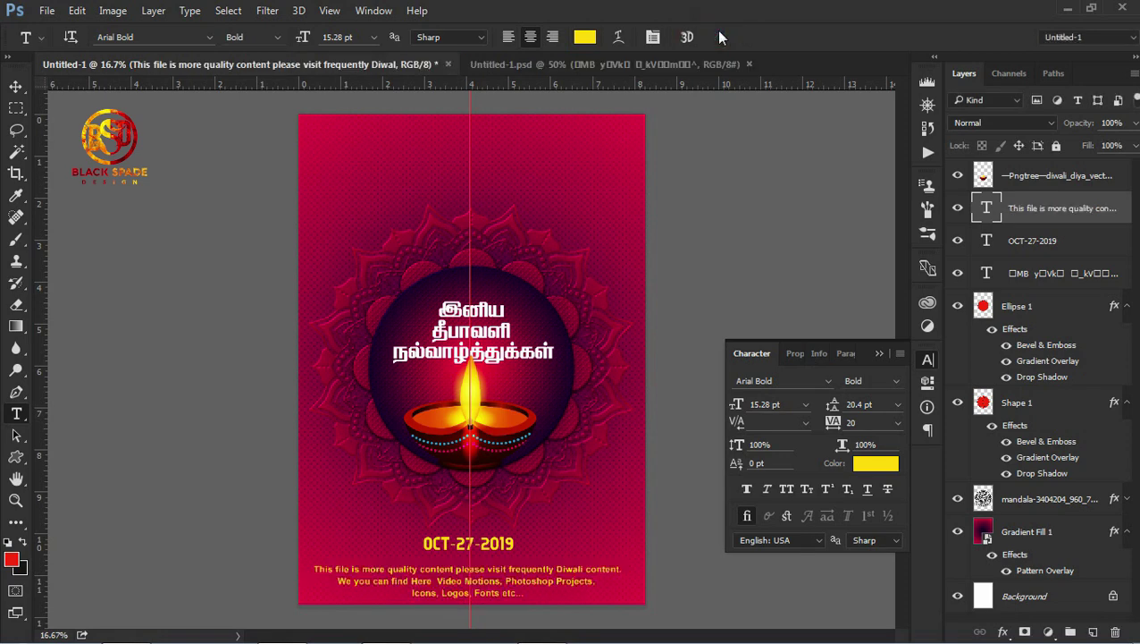
Step: Nudge the three-line paragraph up closer to the date and slightly right to centre it on the guide
{"action": "key", "text": "v"}
{"action": "key", "text": "Up"}
{"action": "key", "text": "Up"}
{"action": "key", "text": "Right"}
{"action": "key", "text": "Right"}
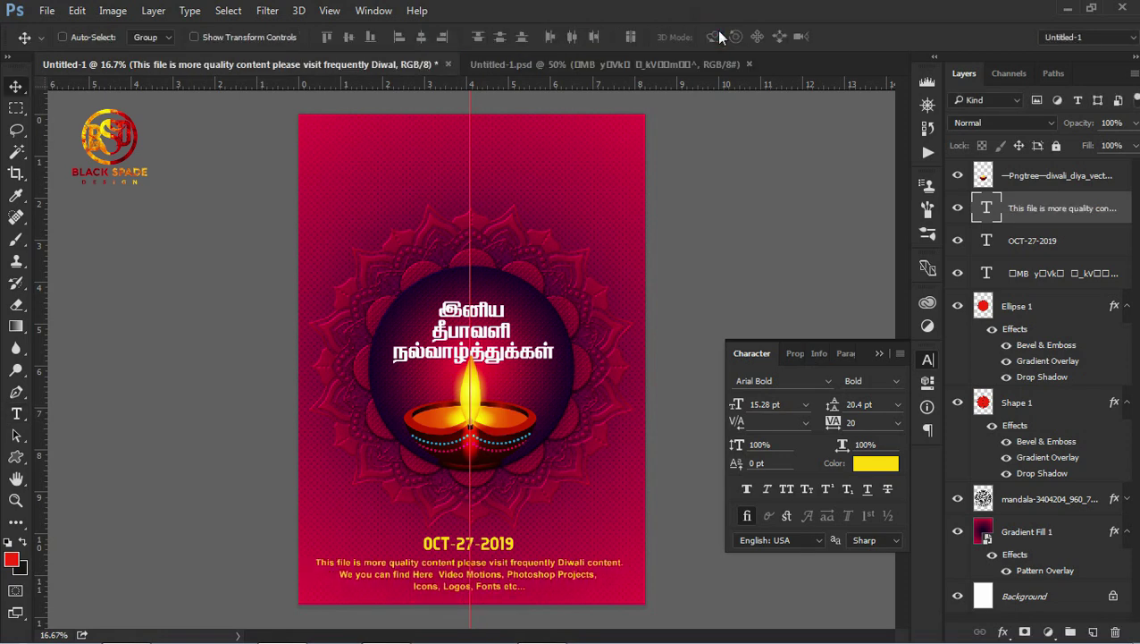
Step: Nudge the OCT-27-2019 date and the caption paragraph beneath it slightly up
{"action": "key", "text": "Up"}
{"action": "key", "text": "Up"}
{"action": "key", "text": "z"}
{"action": "key", "text": "ctrl+plus"}
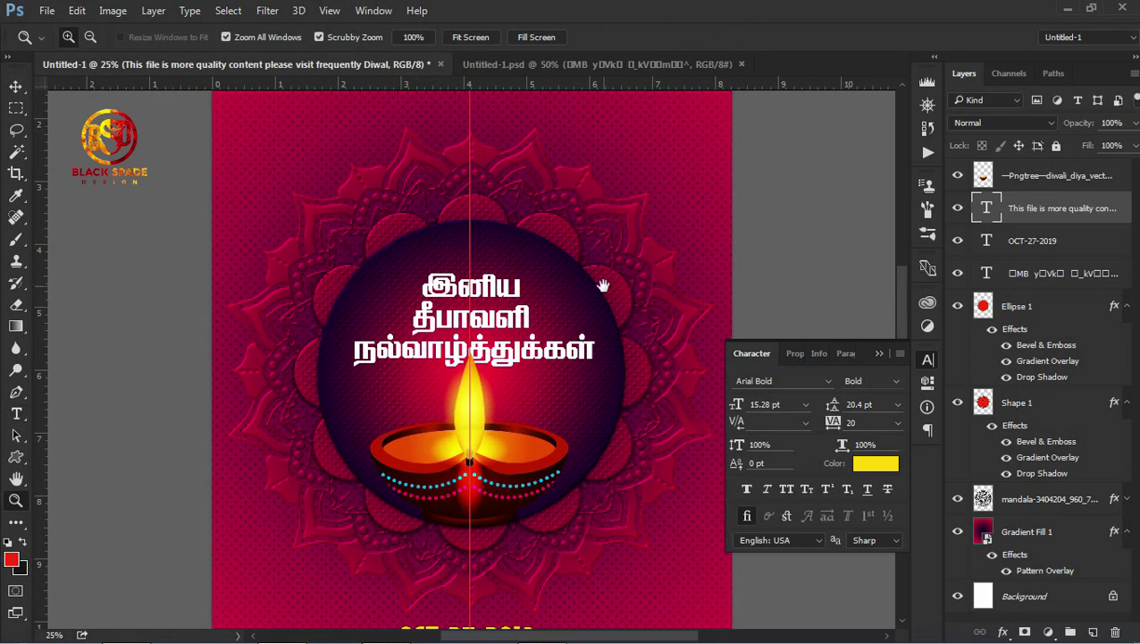
{"action": "scroll", "coordinate": [608, 295], "scroll_direction": "down", "scroll_amount": 2}
{"action": "key", "text": "v"}
{"action": "left_click", "coordinate": [1019, 241]}
{"action": "key", "text": "Up"}
{"action": "key", "text": "Up"}
{"action": "key", "text": "Up"}
{"action": "key", "text": "Up"}
{"action": "left_click", "coordinate": [1040, 272]}
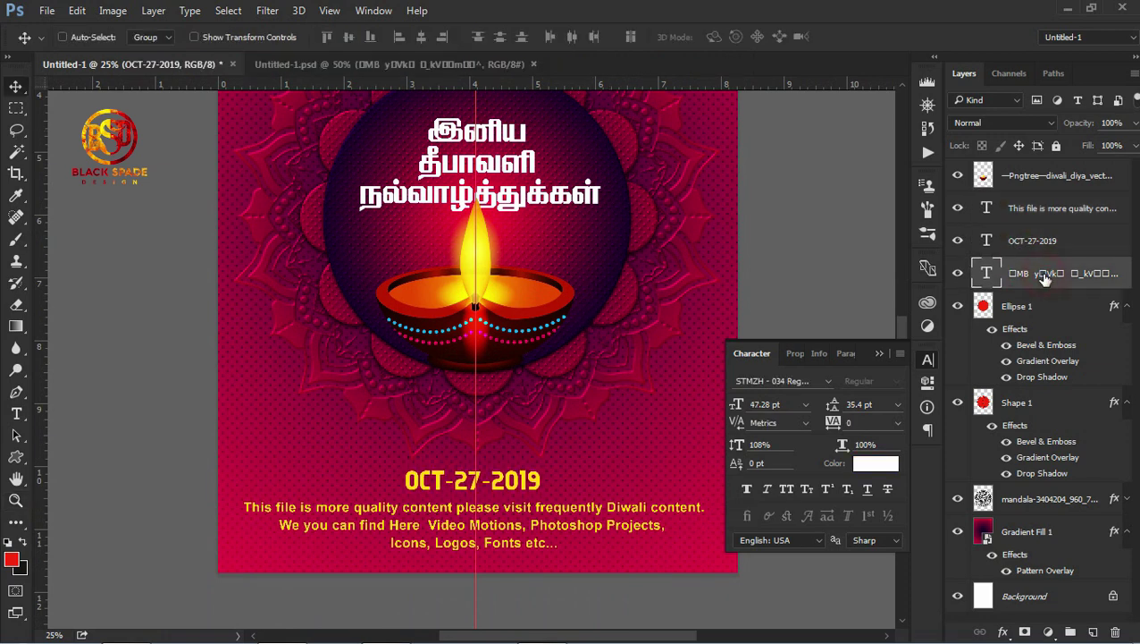
Step: Nudge the three-line caption paragraph closer to the date and slightly right
{"action": "left_click", "coordinate": [1055, 211]}
{"action": "key", "text": "Up"}
{"action": "key", "text": "Up"}
{"action": "key", "text": "Up"}
{"action": "key", "text": "Up"}
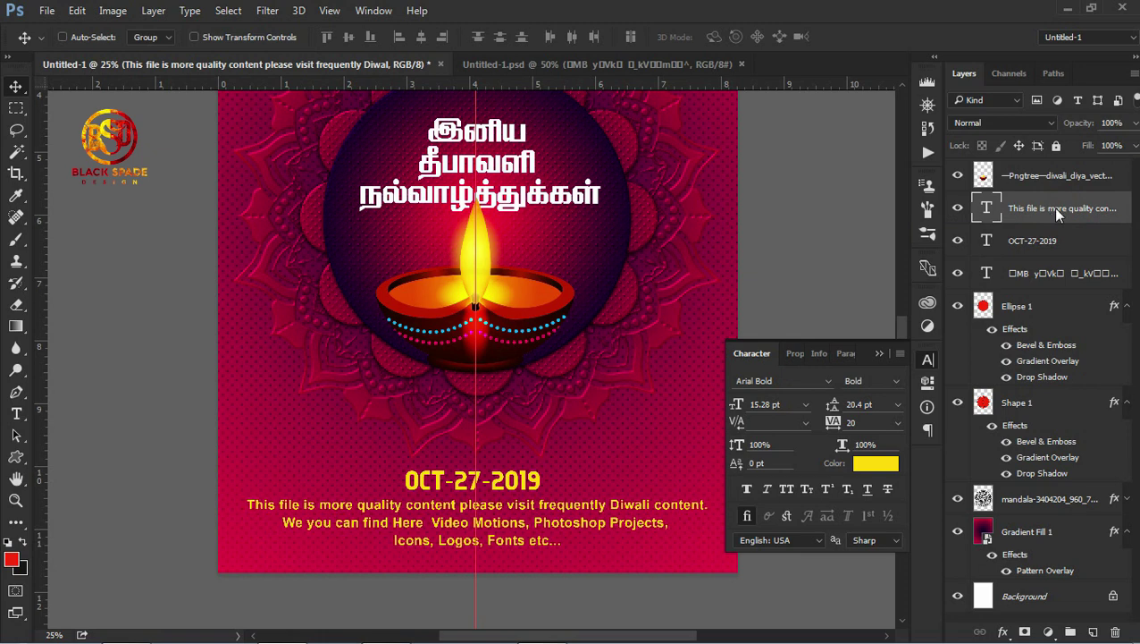
{"action": "key", "text": "z"}
{"action": "key", "text": "ctrl+minus"}
{"action": "key", "text": "v"}
{"action": "key", "text": "Right"}
{"action": "key", "text": "Right"}
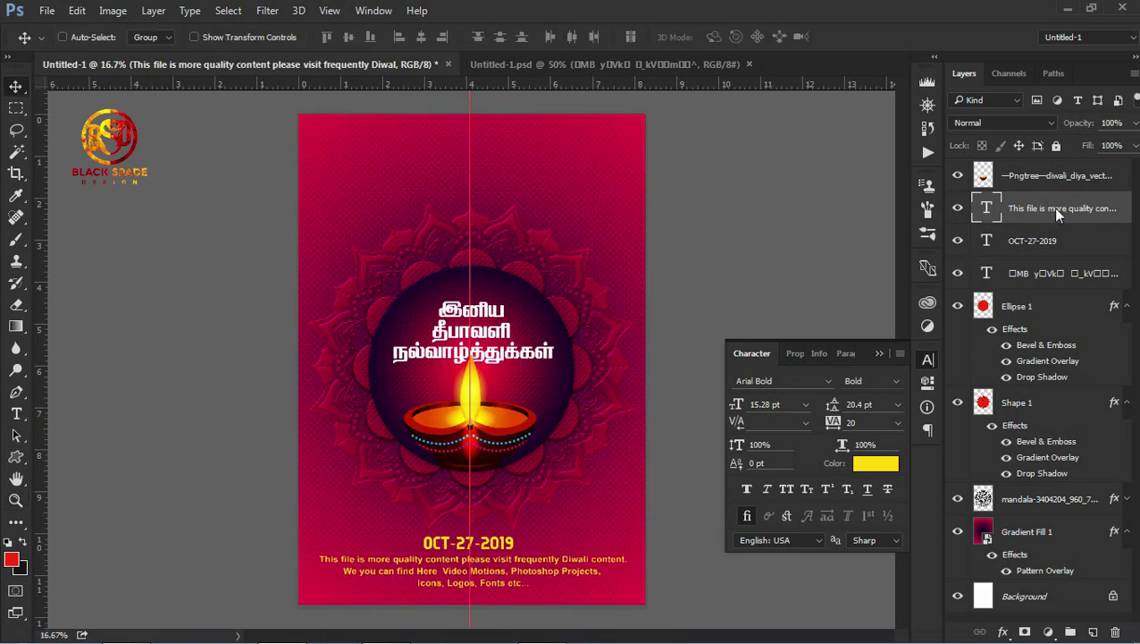
Step: Shift the date slightly right onto the centre guide and lower the caption paragraph a little
{"action": "left_click", "coordinate": [1039, 249]}
{"action": "key", "text": "Right"}
{"action": "key", "text": "Right"}
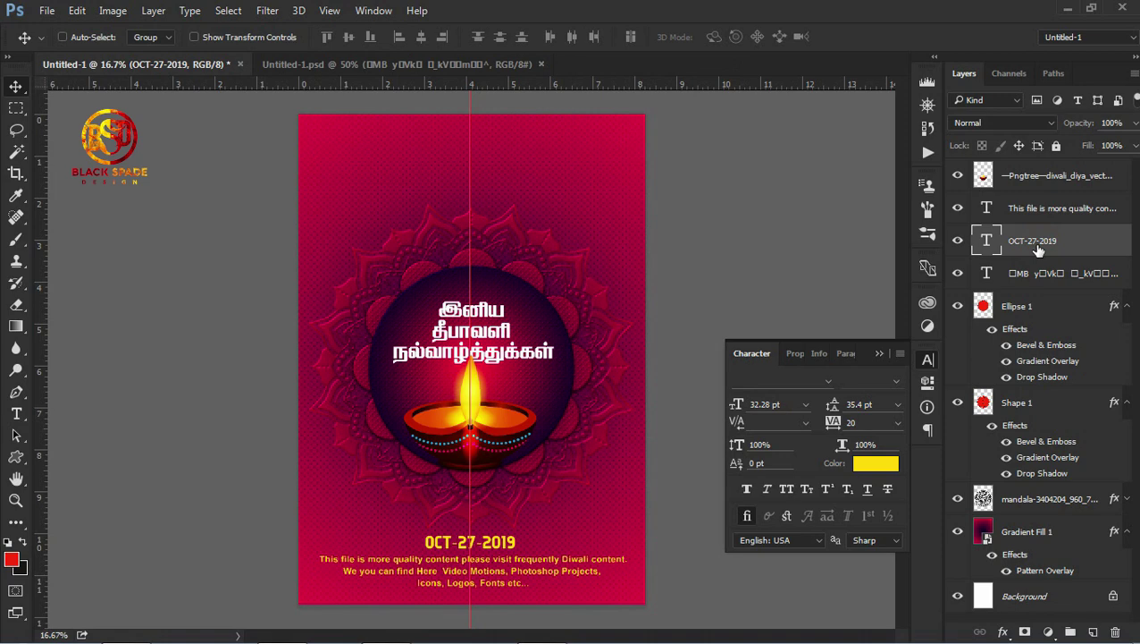
{"action": "left_click", "coordinate": [1035, 214]}
{"action": "key", "text": "Down"}
{"action": "key", "text": "Down"}
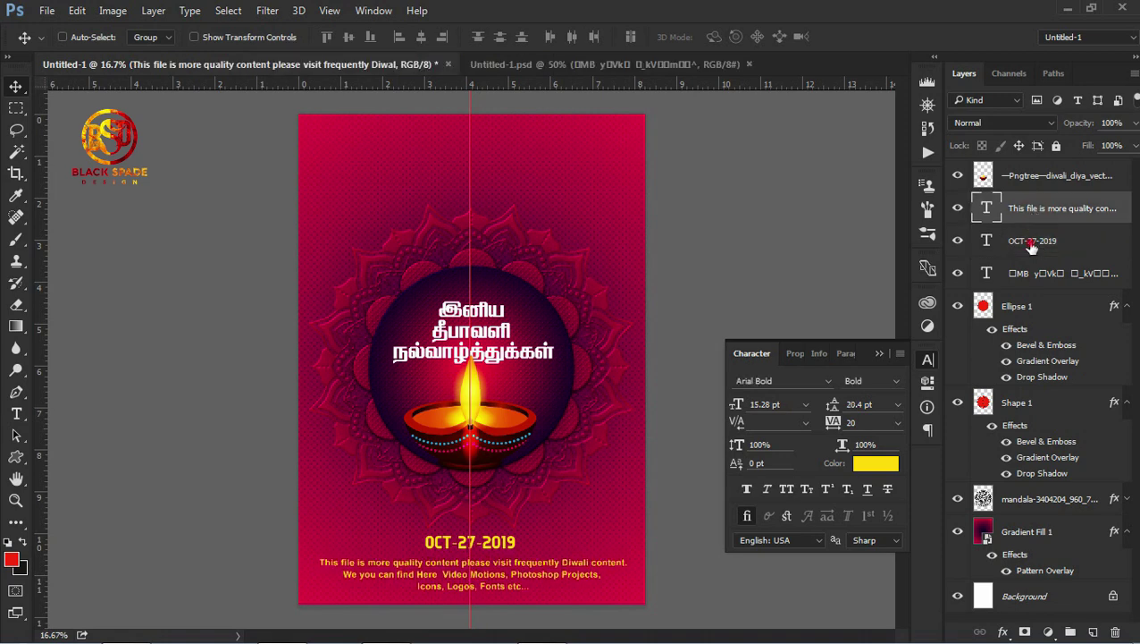
Step: Duplicate the OCT-27-2019 text, place the copy near the poster's upper edge on the guide, and delete the extra duplicate
{"action": "left_click", "coordinate": [1032, 243]}
{"action": "key", "text": "ctrl+j"}
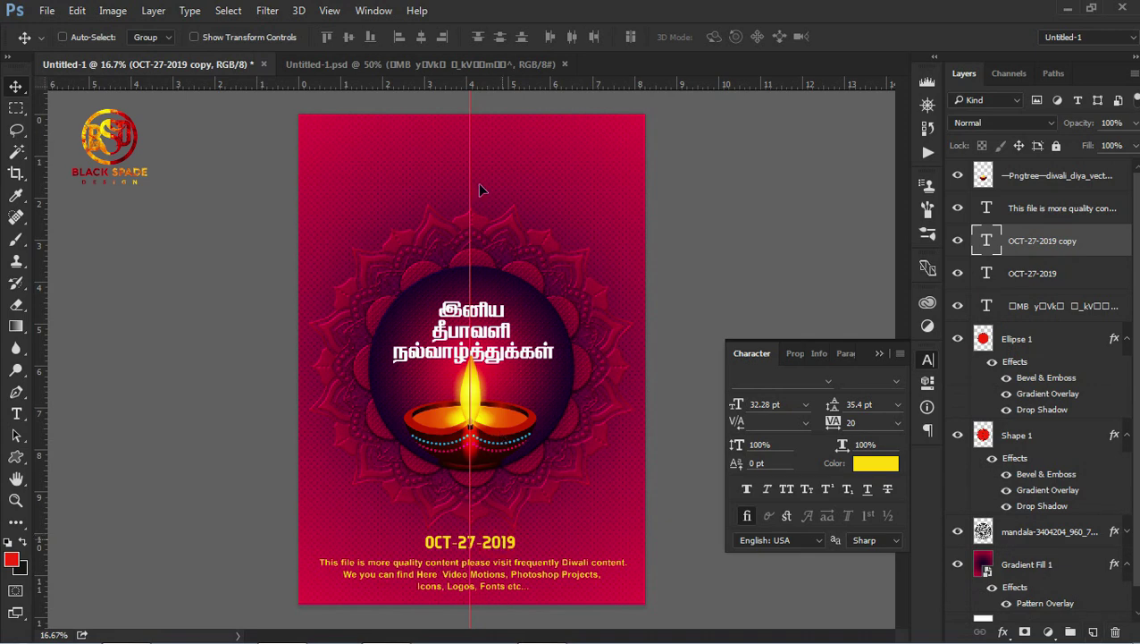
{"action": "left_click_drag", "start_coordinate": [515, 547], "coordinate": [524, 182]}
{"action": "left_click", "coordinate": [1019, 252]}
{"action": "key", "text": "Delete"}
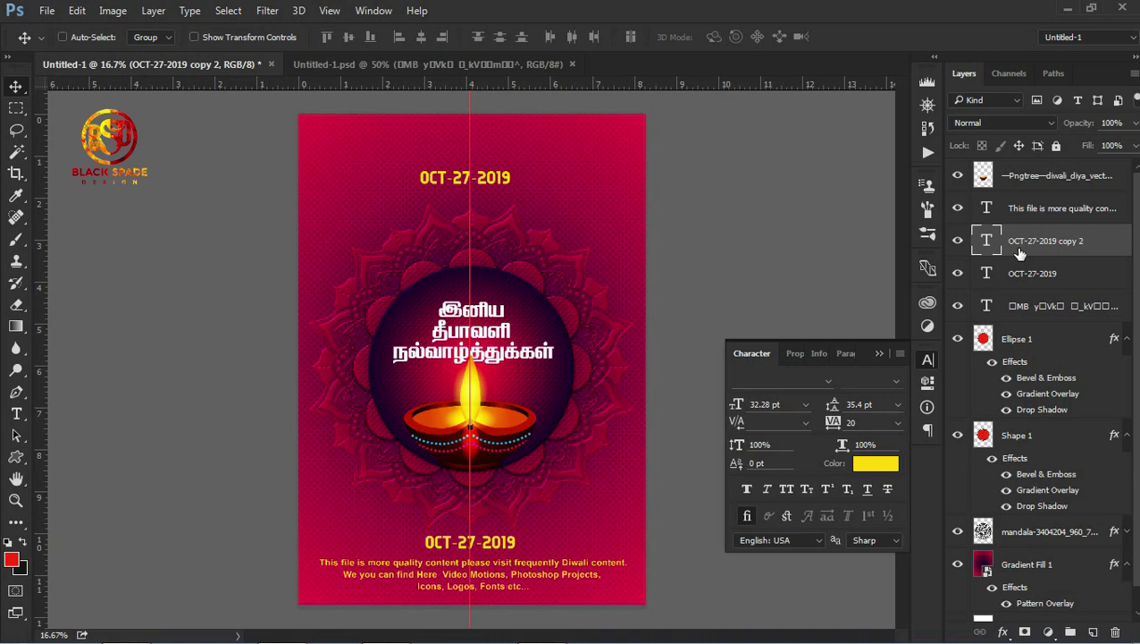
{"action": "left_click_drag", "start_coordinate": [508, 185], "coordinate": [513, 151]}
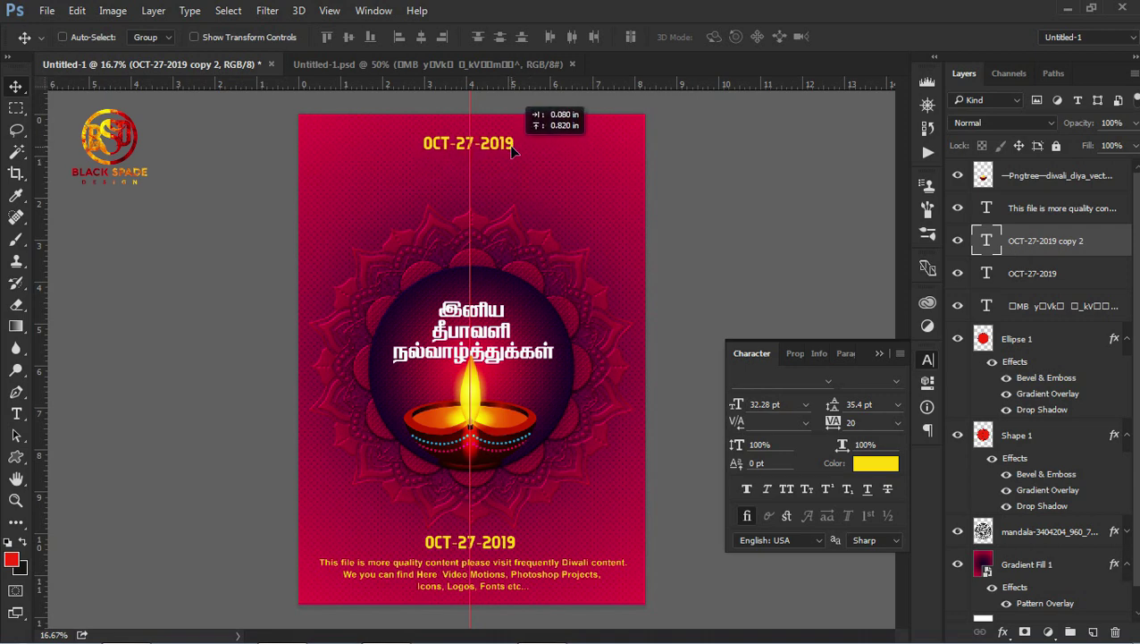
Step: Copy "BLACK SPADE DESIGN" from Notepad and paste it over the upper date copy in Photoshop
{"action": "left_click", "coordinate": [541, 625]}
{"action": "left_click_drag", "start_coordinate": [691, 389], "coordinate": [582, 388]}
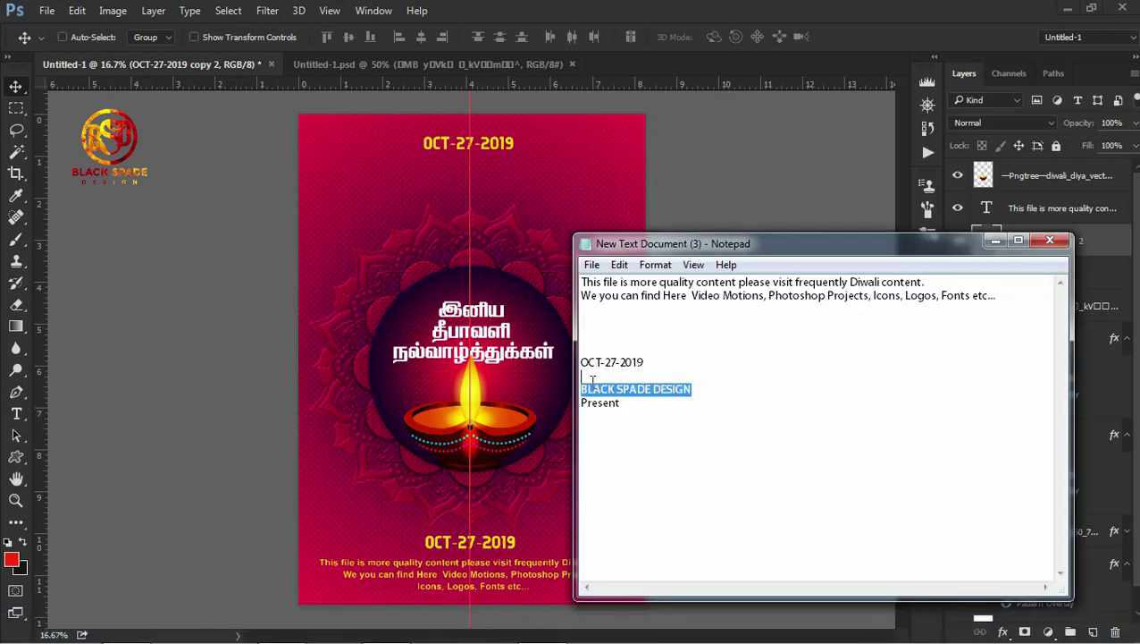
{"action": "right_click", "coordinate": [595, 379]}
{"action": "left_click", "coordinate": [636, 438]}
{"action": "left_click", "coordinate": [488, 160]}
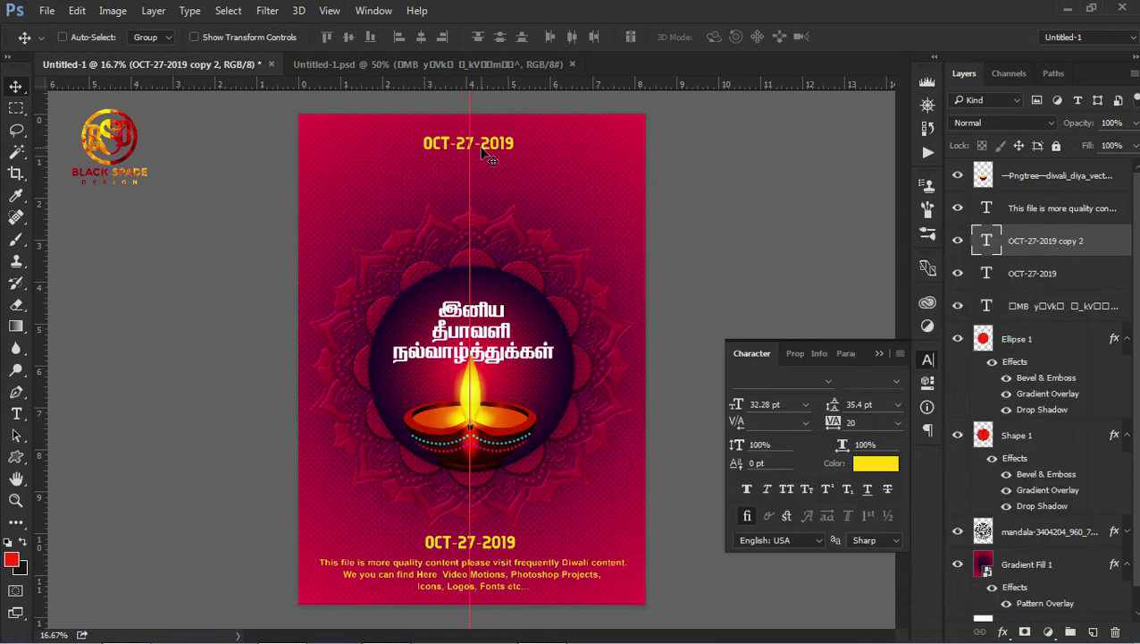
{"action": "key", "text": "t"}
{"action": "left_click", "coordinate": [491, 145]}
{"action": "left_click_drag", "start_coordinate": [515, 143], "coordinate": [424, 143]}
{"action": "right_click", "coordinate": [433, 136]}
{"action": "left_click", "coordinate": [474, 225]}
Step: Set the BLACK SPADE DESIGN line to 21.28 pt, commit it and move it up near the poster's upper edge
{"action": "left_click_drag", "start_coordinate": [547, 163], "coordinate": [383, 163]}
{"action": "left_click_drag", "start_coordinate": [740, 400], "coordinate": [729, 405]}
{"action": "left_click", "coordinate": [716, 36]}
{"action": "key", "text": "v"}
{"action": "key", "text": "shift+Up"}
{"action": "key", "text": "shift+Up"}
{"action": "key", "text": "shift+Up"}
{"action": "key", "text": "shift+Up"}
{"action": "key", "text": "shift+Up"}
{"action": "key", "text": "shift+Up"}
{"action": "key", "text": "shift+Up"}
{"action": "key", "text": "shift+Up"}
{"action": "key", "text": "shift+Up"}
{"action": "key", "text": "shift+Up"}
{"action": "key", "text": "shift+Up"}
{"action": "key", "text": "shift+Up"}
{"action": "key", "text": "shift+Up"}
{"action": "key", "text": "shift+Up"}
{"action": "key", "text": "shift+Up"}
{"action": "key", "text": "shift+Up"}
{"action": "key", "text": "shift+Up"}
{"action": "key", "text": "shift+Up"}
{"action": "key", "text": "shift+Up"}
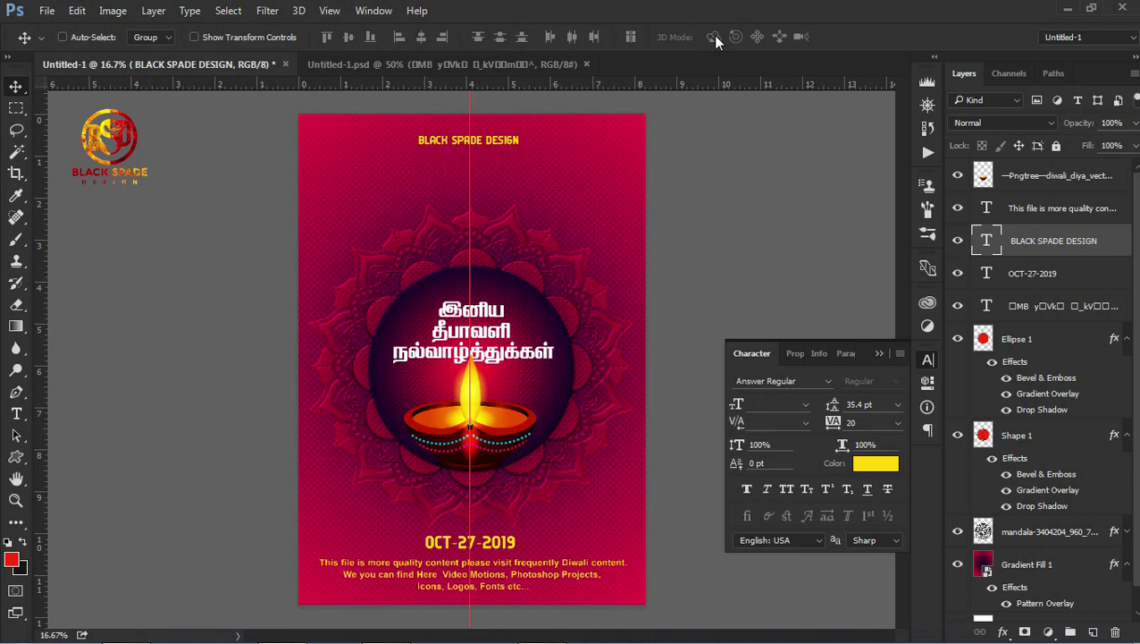
Step: Duplicate the BLACK SPADE DESIGN layer and move the copy directly below the original line
{"action": "left_click_drag", "start_coordinate": [1081, 246], "coordinate": [1092, 631]}
{"action": "key", "text": "shift+Down"}
{"action": "key", "text": "shift+Down"}
{"action": "key", "text": "shift+Down"}
{"action": "key", "text": "shift+Down"}
{"action": "key", "text": "shift+Down"}
{"action": "key", "text": "shift+Down"}
{"action": "key", "text": "shift+Down"}
{"action": "key", "text": "shift+Down"}
Step: Copy "Present" from Notepad and paste it over the lower BLACK SPADE DESIGN line in Photoshop
{"action": "left_click", "coordinate": [541, 626]}
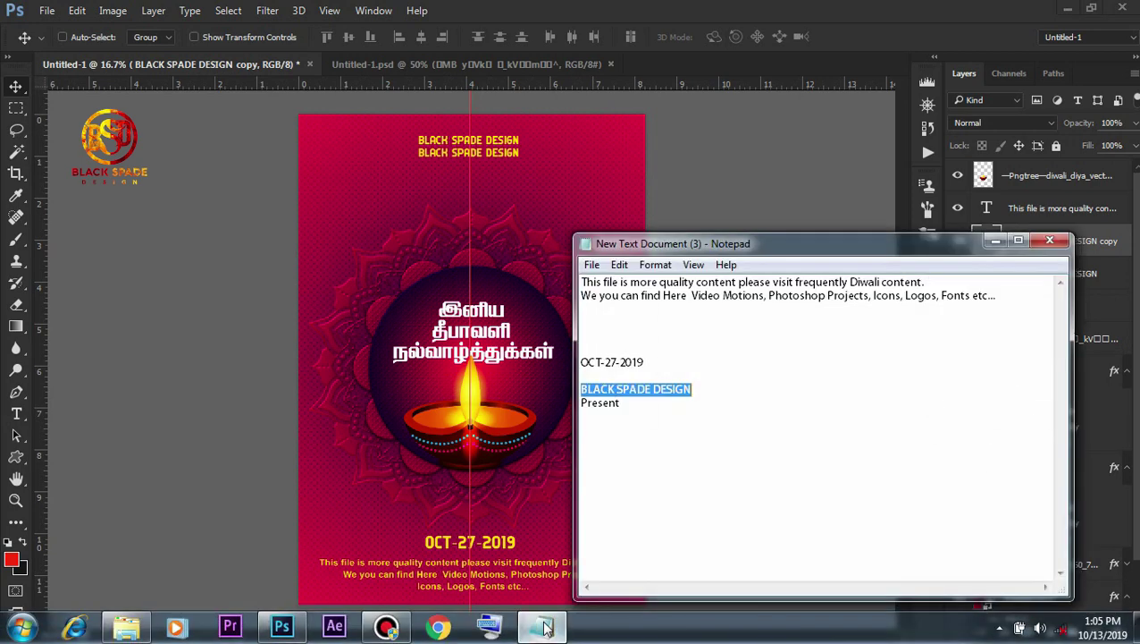
{"action": "left_click_drag", "start_coordinate": [622, 403], "coordinate": [582, 404]}
{"action": "right_click", "coordinate": [617, 403]}
{"action": "left_click", "coordinate": [637, 459]}
{"action": "left_click", "coordinate": [466, 159]}
{"action": "key", "text": "t"}
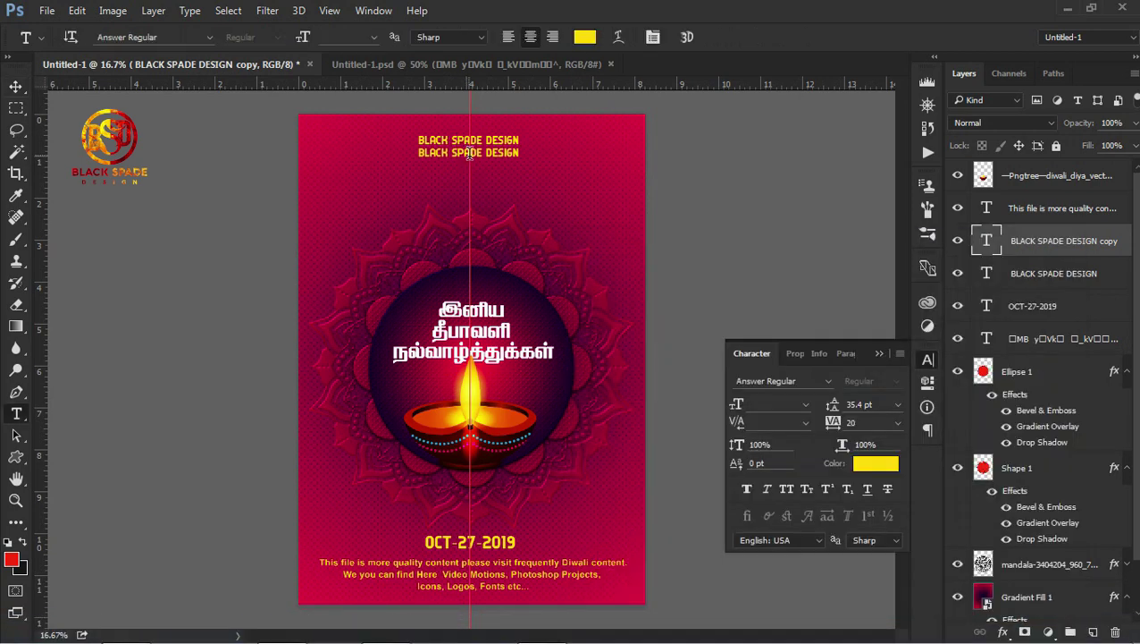
{"action": "left_click", "coordinate": [463, 152]}
{"action": "key", "text": "ctrl+a"}
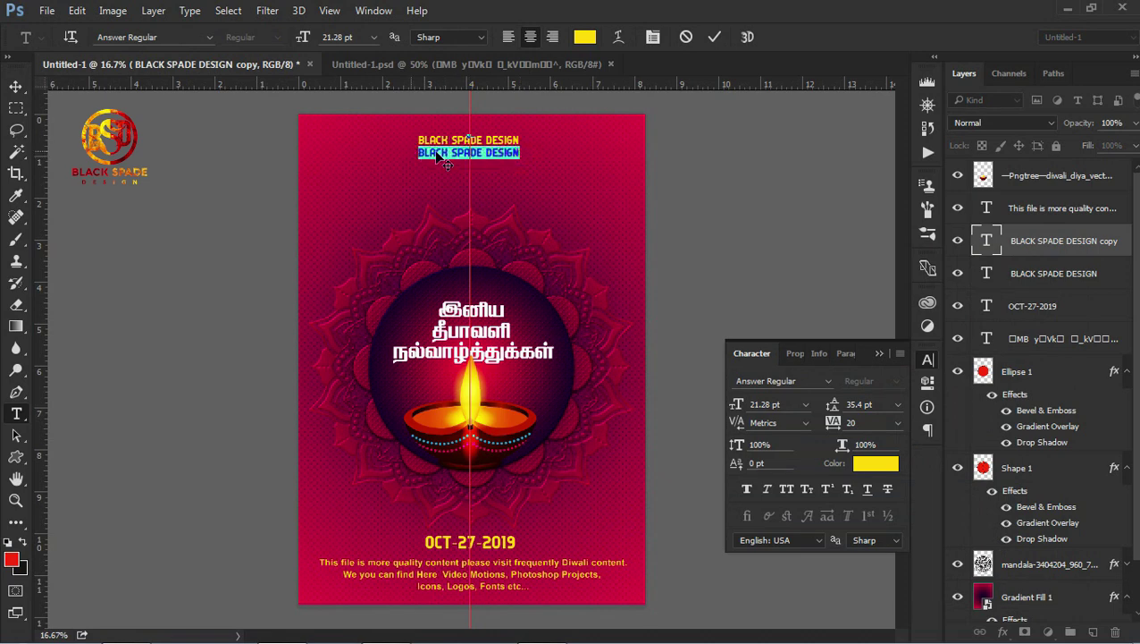
{"action": "right_click", "coordinate": [483, 158]}
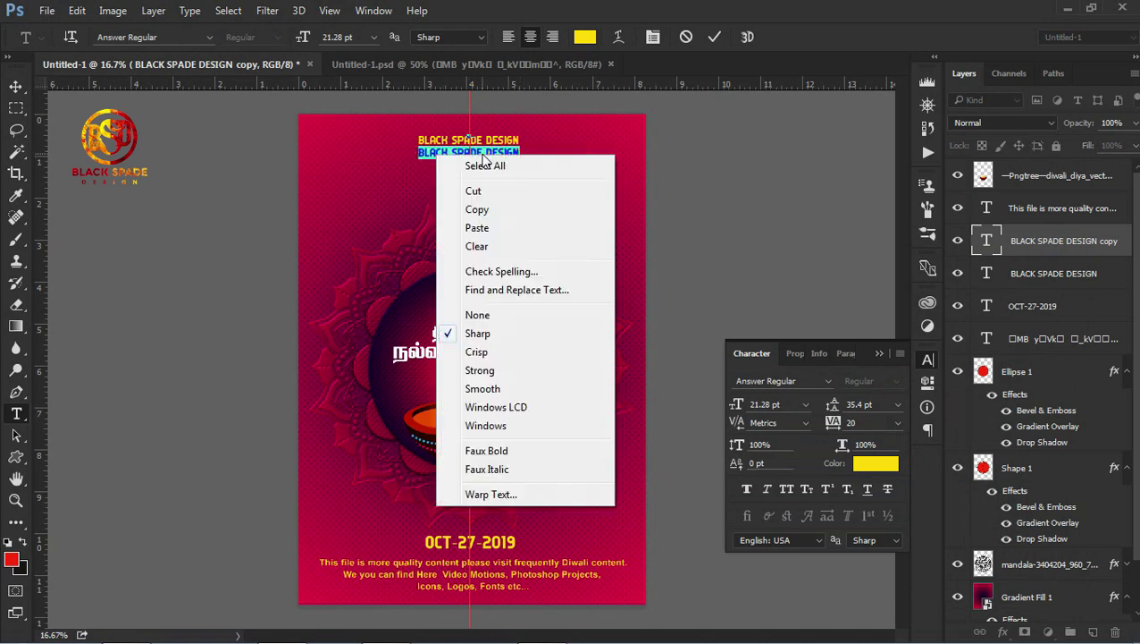
{"action": "left_click", "coordinate": [484, 226]}
Step: Set the "Present" line in Aquawax Medium at 15.28 pt and commit the text
{"action": "left_click_drag", "start_coordinate": [491, 153], "coordinate": [445, 153]}
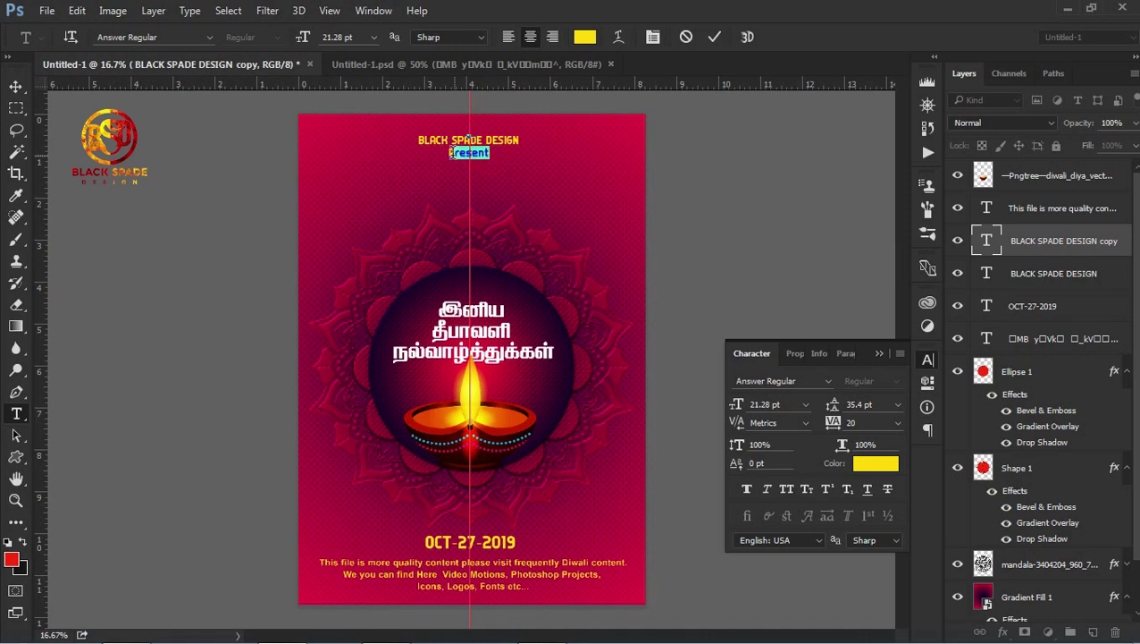
{"action": "left_click", "coordinate": [826, 380]}
{"action": "left_click", "coordinate": [997, 178]}
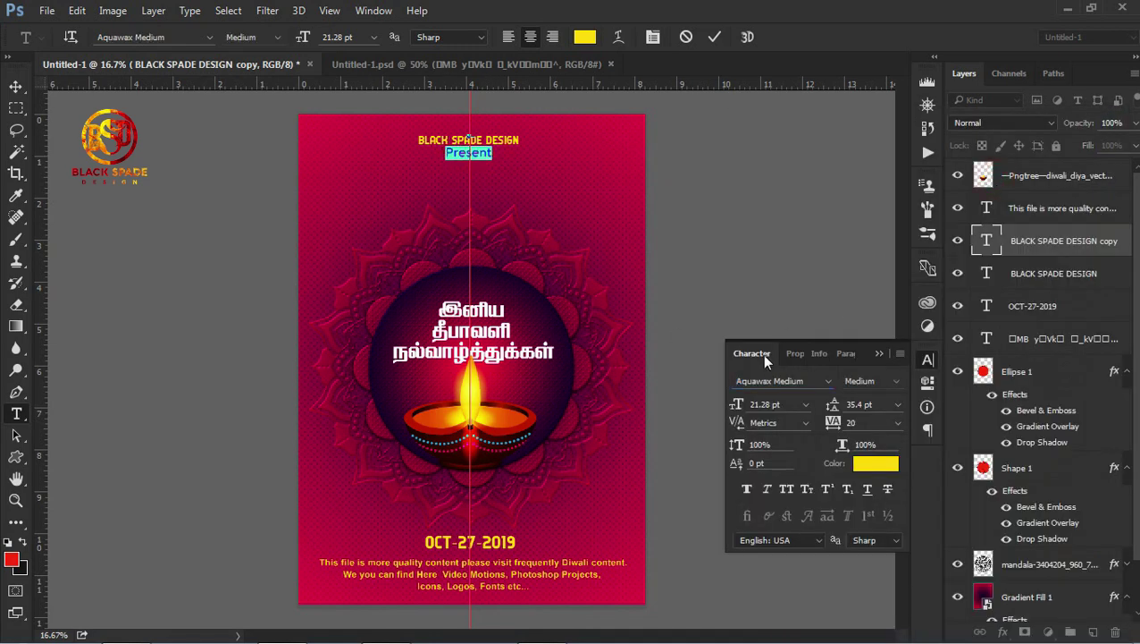
{"action": "left_click_drag", "start_coordinate": [738, 402], "coordinate": [731, 402]}
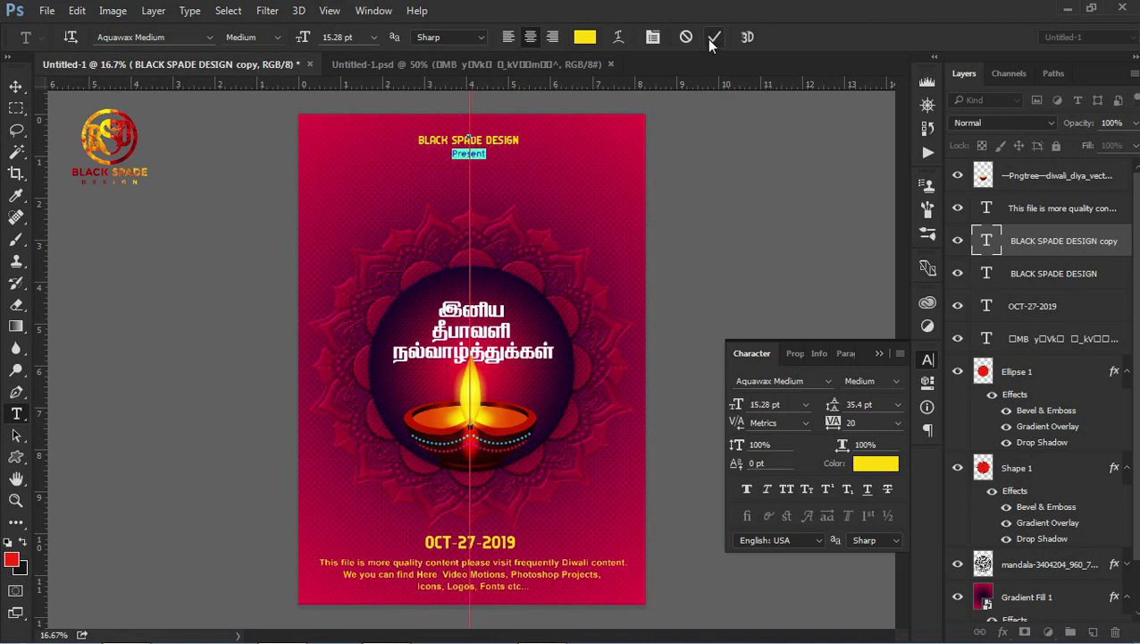
{"action": "left_click", "coordinate": [714, 36]}
{"action": "key", "text": "v"}
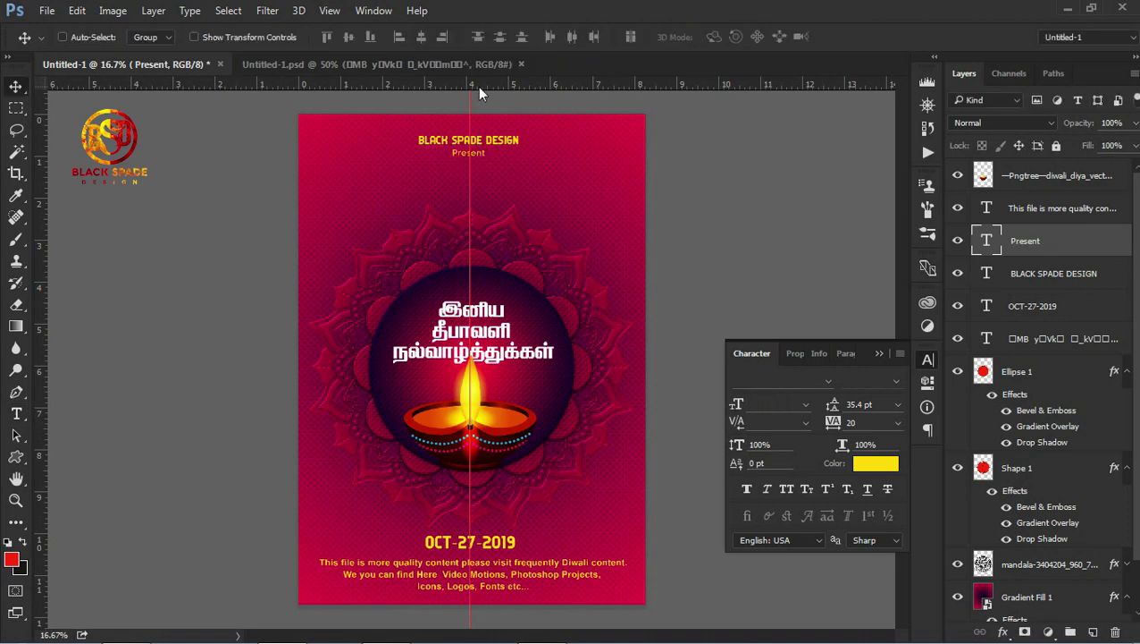
Step: Add a black Drop Shadow to the mandala layer with 74% opacity, 90° angle, 6 px distance, 8% spread and 16 px size
{"action": "left_click", "coordinate": [878, 354]}
{"action": "scroll", "coordinate": [1128, 282], "scroll_direction": "down", "scroll_amount": 1}
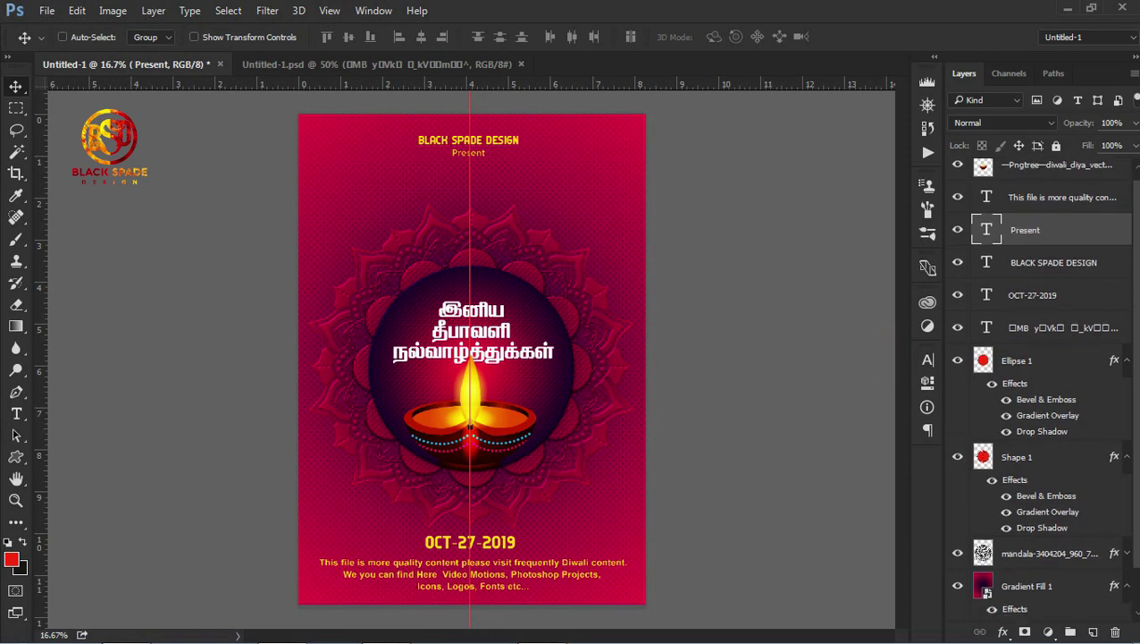
{"action": "scroll", "coordinate": [1056, 402], "scroll_direction": "down", "scroll_amount": 2}
{"action": "left_click", "coordinate": [1016, 513]}
{"action": "left_click", "coordinate": [1003, 633]}
{"action": "left_click", "coordinate": [1008, 613]}
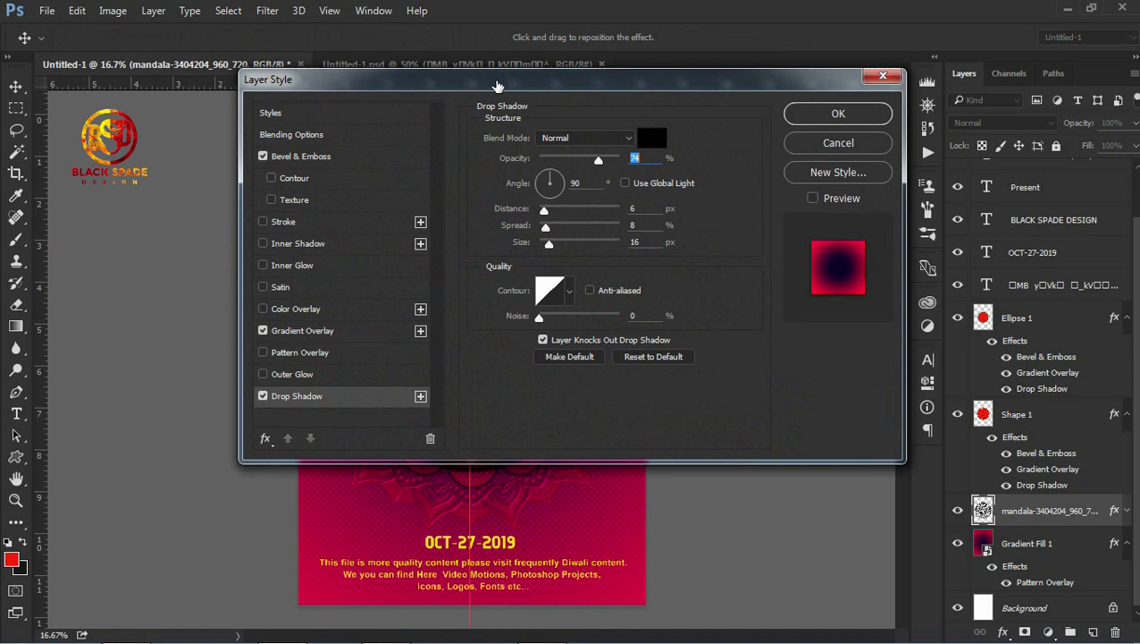
{"action": "left_click", "coordinate": [801, 115]}
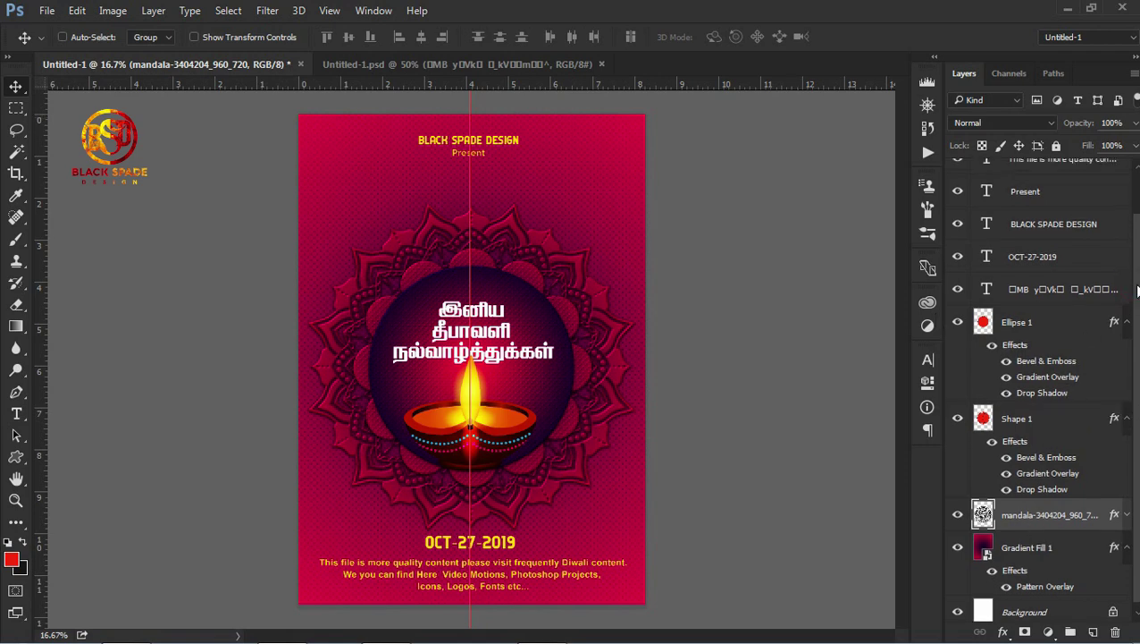
Step: Select the greeting, Ellipse 1, Shape 1, mandala and diya layers together and nudge them slightly up
{"action": "left_click", "coordinate": [1037, 287], "text": "shift"}
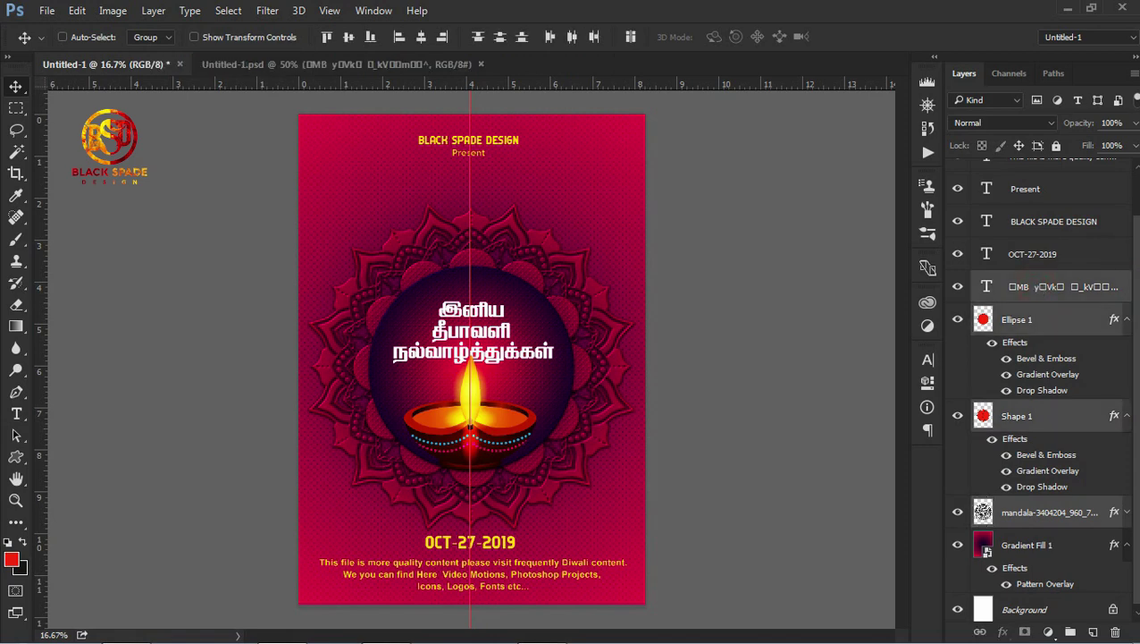
{"action": "scroll", "coordinate": [1038, 287], "scroll_direction": "up", "scroll_amount": 2}
{"action": "left_click", "coordinate": [1061, 184], "text": "ctrl"}
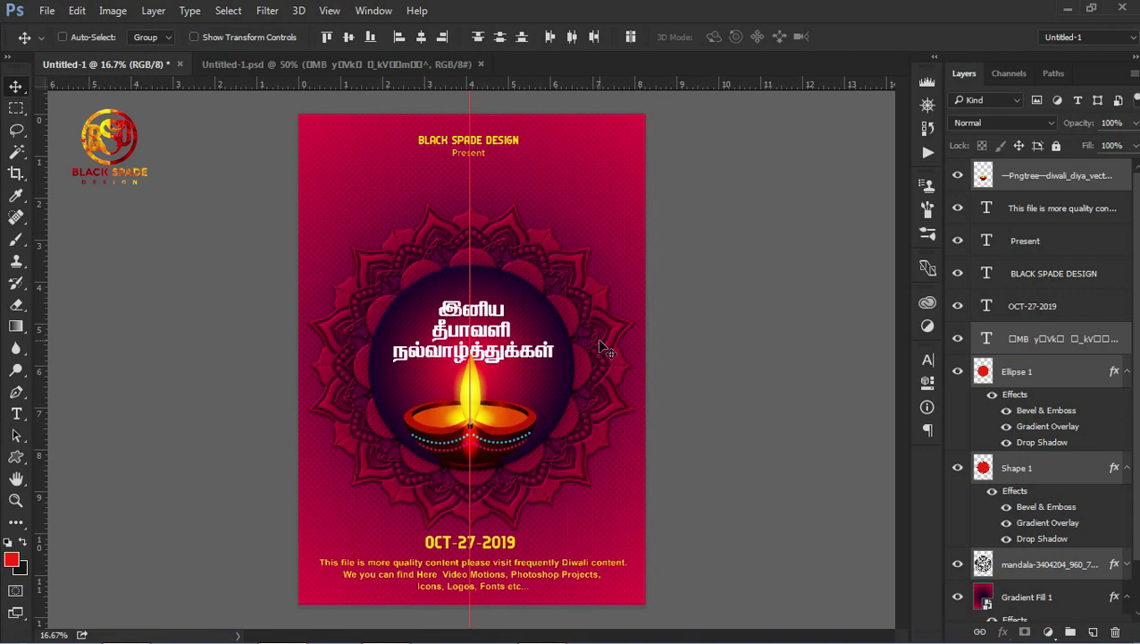
Step: Draw a rectangle of about 2486 × 3514 px covering the whole poster, directly above the Ellipse 1 layer
{"action": "left_click", "coordinate": [1041, 380]}
{"action": "key", "text": "z"}
{"action": "key", "text": "ctrl+plus"}
{"action": "key", "text": "ctrl+minus"}
{"action": "left_click", "coordinate": [20, 460]}
{"action": "left_click_drag", "start_coordinate": [23, 463], "coordinate": [80, 458]}
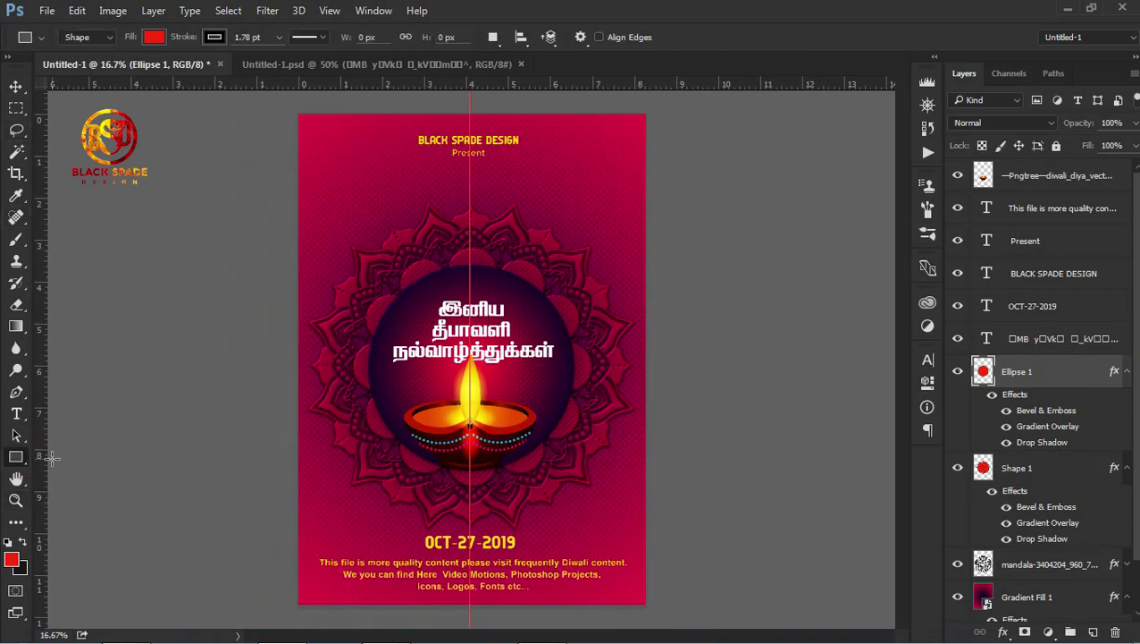
{"action": "left_click_drag", "start_coordinate": [298, 114], "coordinate": [644, 603]}
Step: Remove the rectangle's fill and give it a white 10.95 pt stroke as a poster border
{"action": "left_click", "coordinate": [743, 457]}
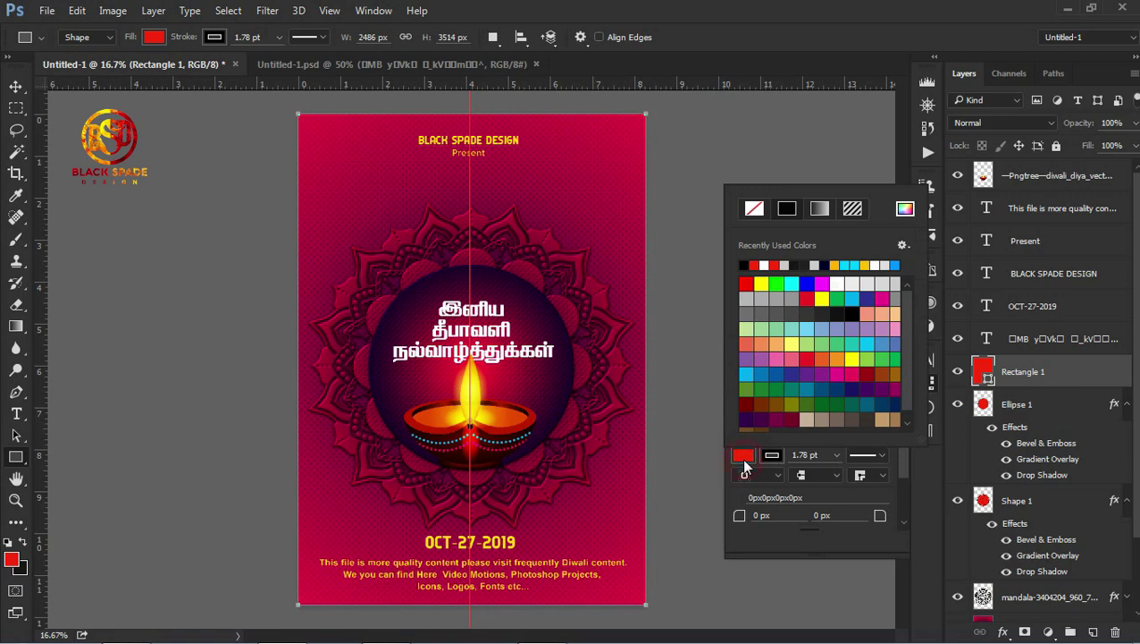
{"action": "left_click", "coordinate": [755, 218]}
{"action": "left_click", "coordinate": [773, 457]}
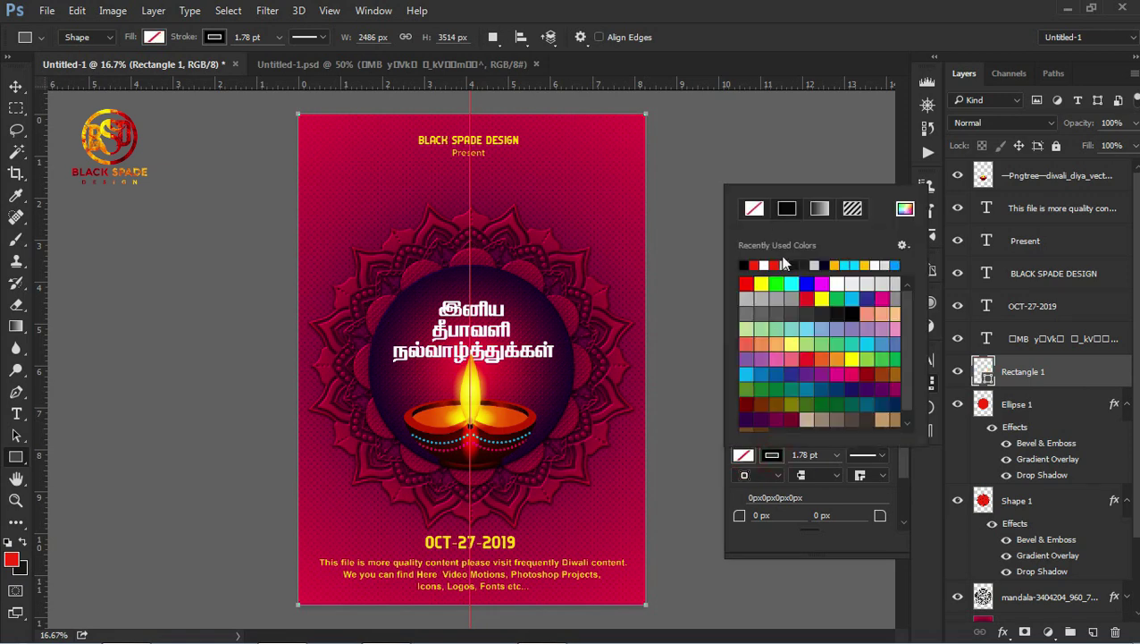
{"action": "left_click", "coordinate": [765, 265]}
{"action": "left_click", "coordinate": [836, 455]}
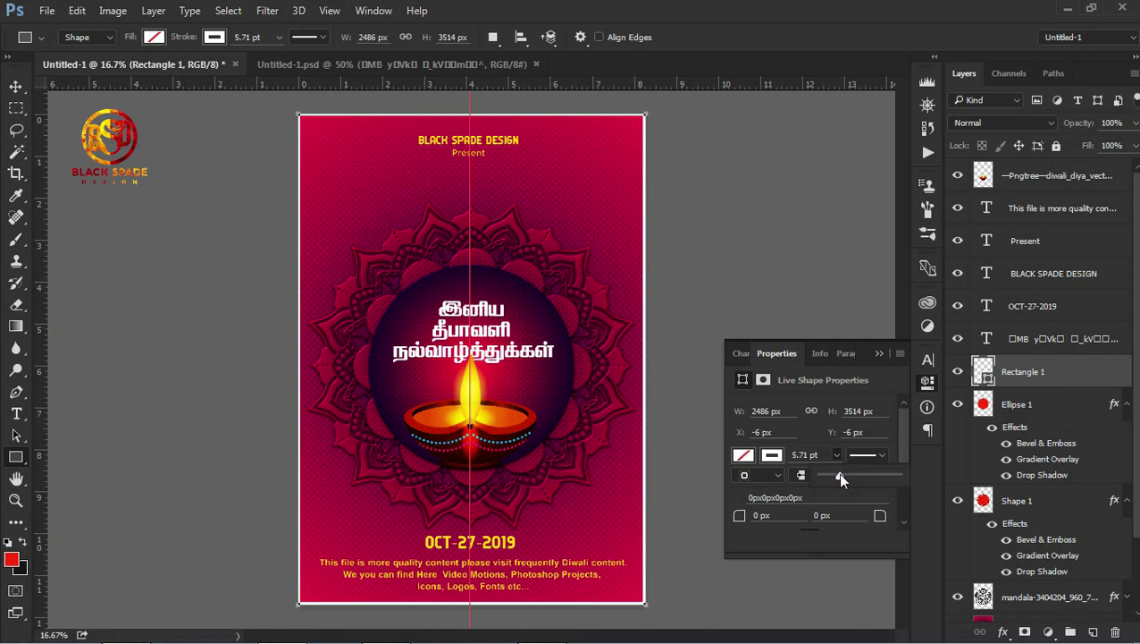
{"action": "left_click_drag", "start_coordinate": [838, 471], "coordinate": [845, 474]}
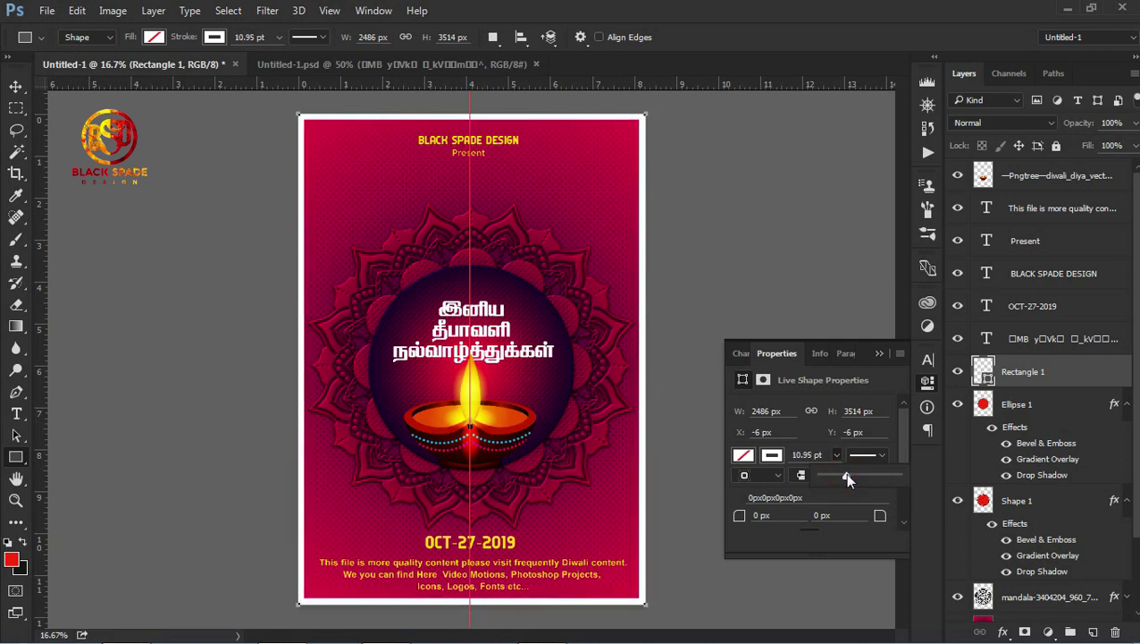
{"action": "key", "text": "v"}
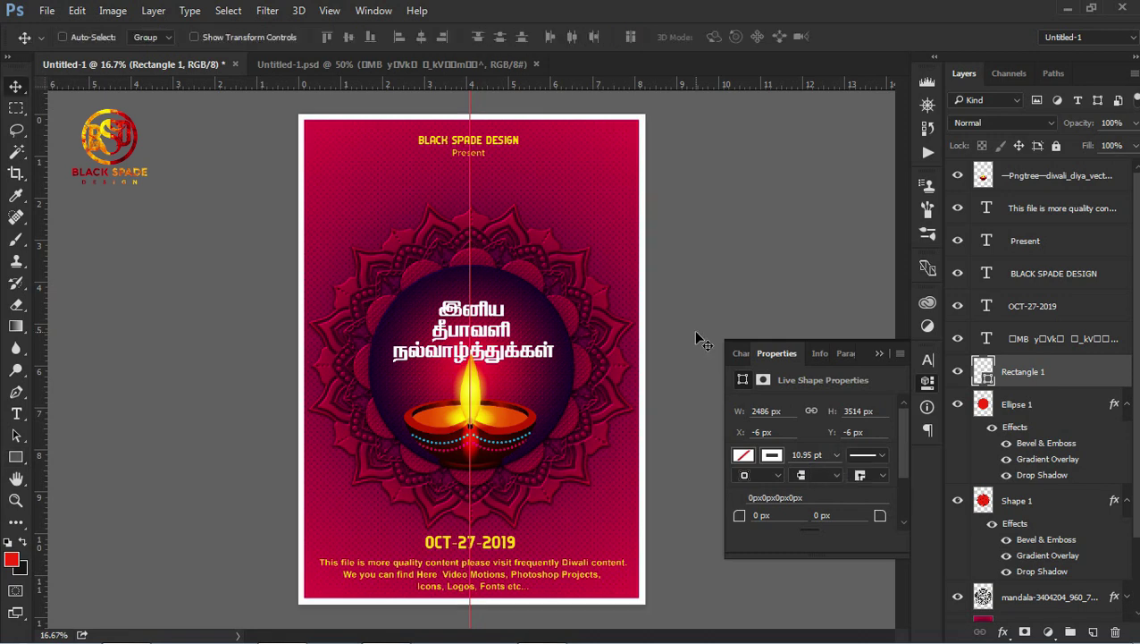
{"action": "left_click", "coordinate": [879, 352]}
Step: Rasterize the border rectangle and add a linear navy-to-red Gradient Overlay at 100% opacity, 90° angle and 131% scale
{"action": "right_click", "coordinate": [1051, 373]}
{"action": "left_click", "coordinate": [795, 344]}
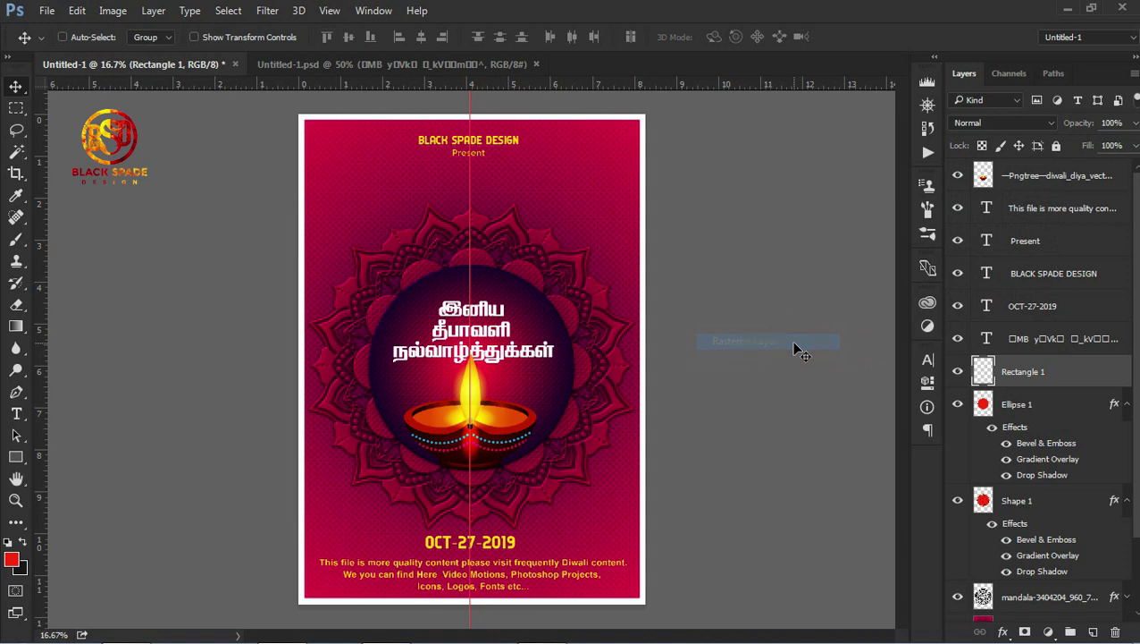
{"action": "left_click", "coordinate": [1002, 629]}
{"action": "left_click", "coordinate": [1021, 557]}
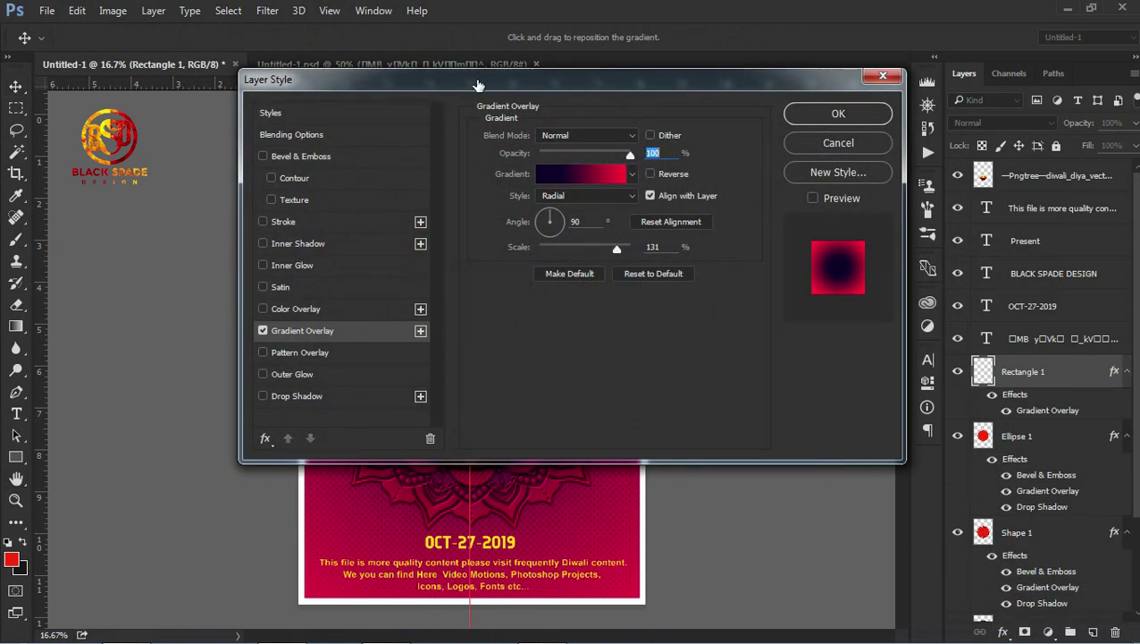
{"action": "left_click", "coordinate": [610, 183]}
{"action": "left_click", "coordinate": [1019, 168]}
{"action": "left_click", "coordinate": [585, 195]}
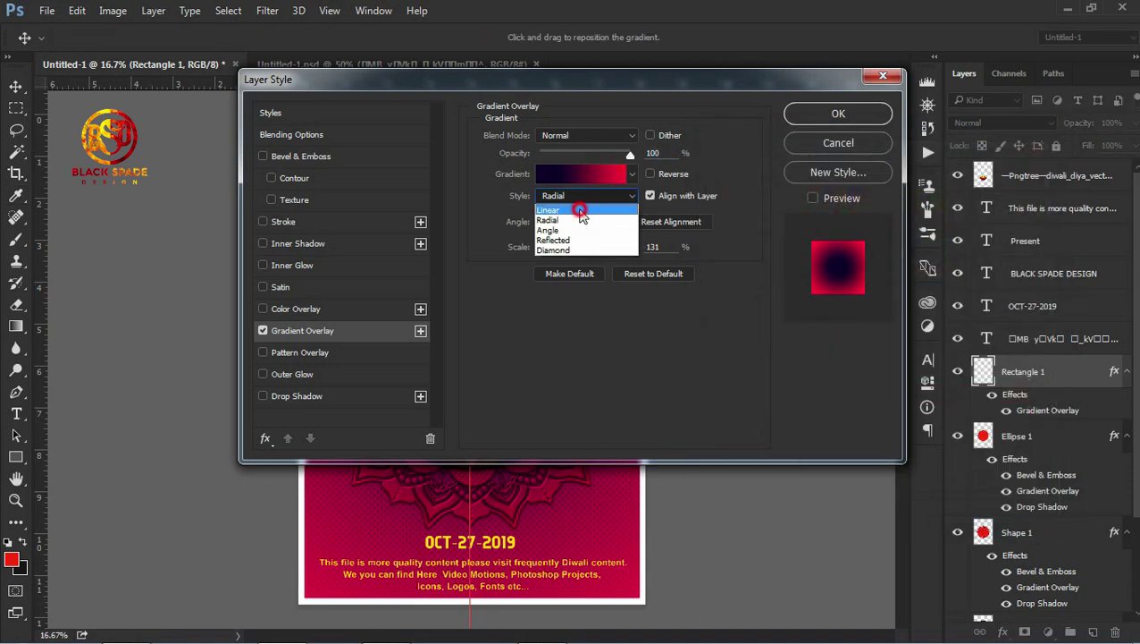
{"action": "left_click", "coordinate": [581, 210]}
{"action": "left_click", "coordinate": [851, 114]}
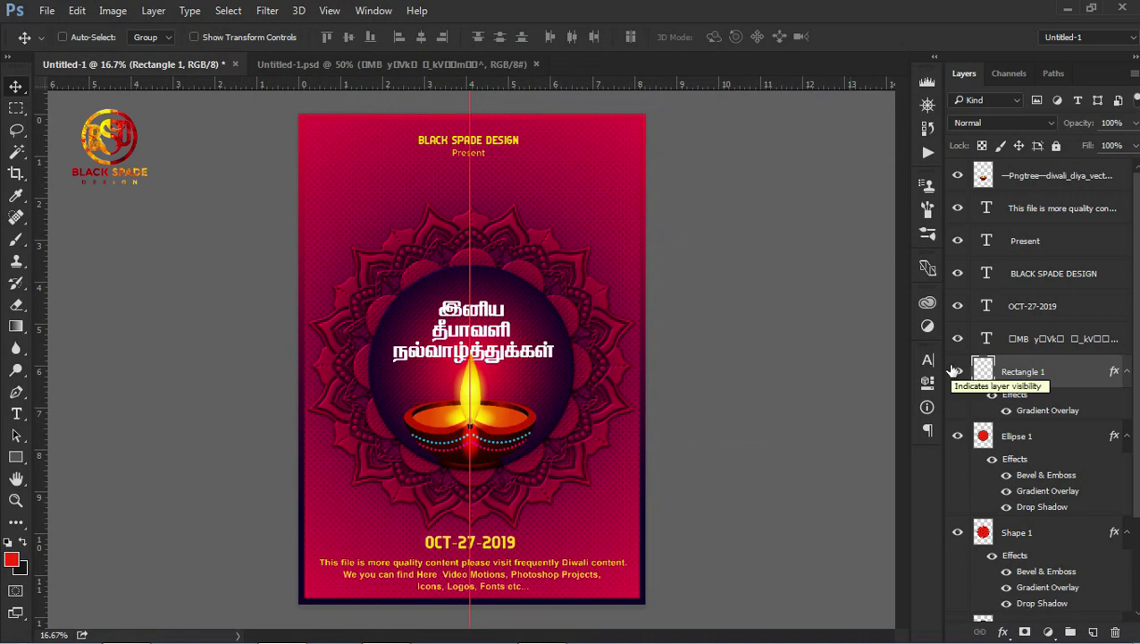
Step: Reduce the scale of the border rectangle's Gradient Overlay to about 106%
{"action": "double_click", "coordinate": [1055, 410]}
{"action": "left_click_drag", "start_coordinate": [551, 80], "coordinate": [860, 170]}
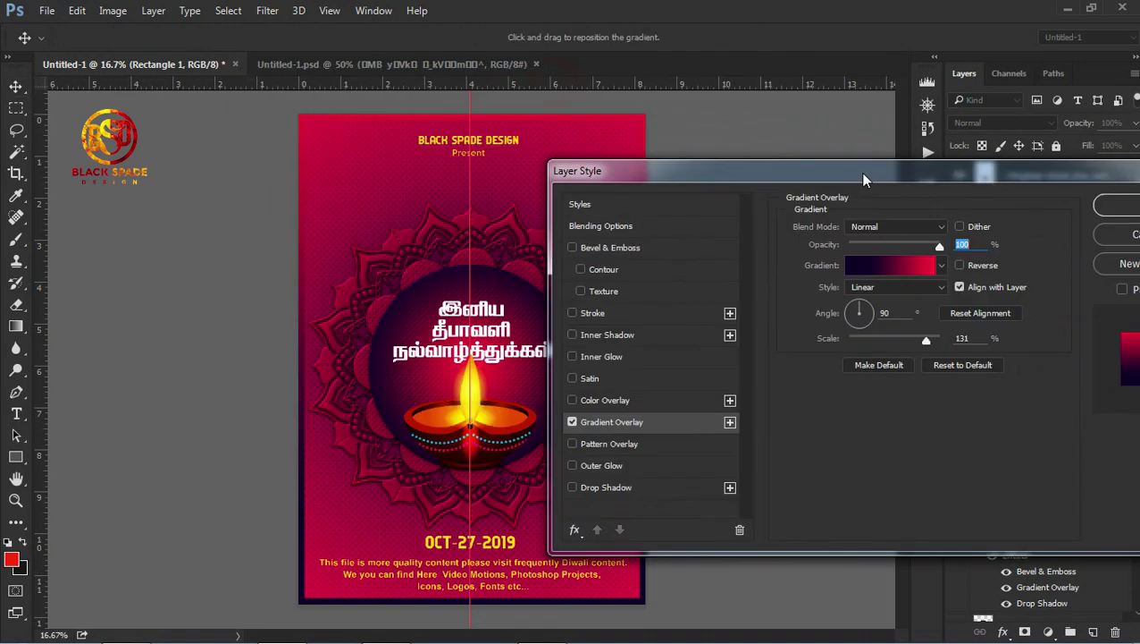
{"action": "left_click_drag", "start_coordinate": [926, 341], "coordinate": [906, 342]}
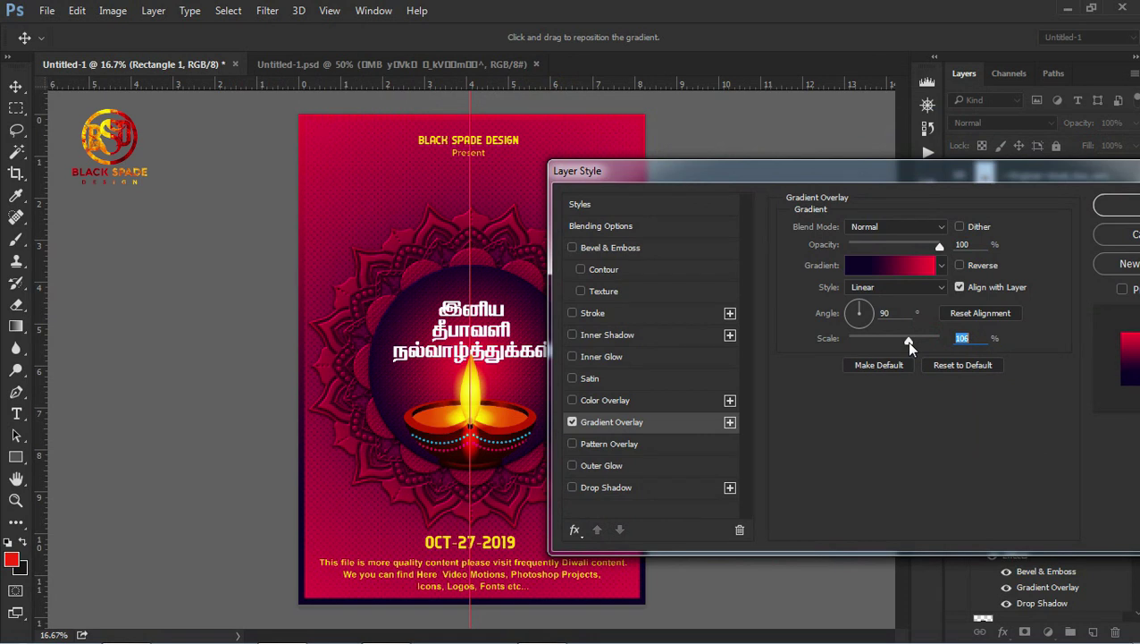
{"action": "left_click", "coordinate": [1107, 206]}
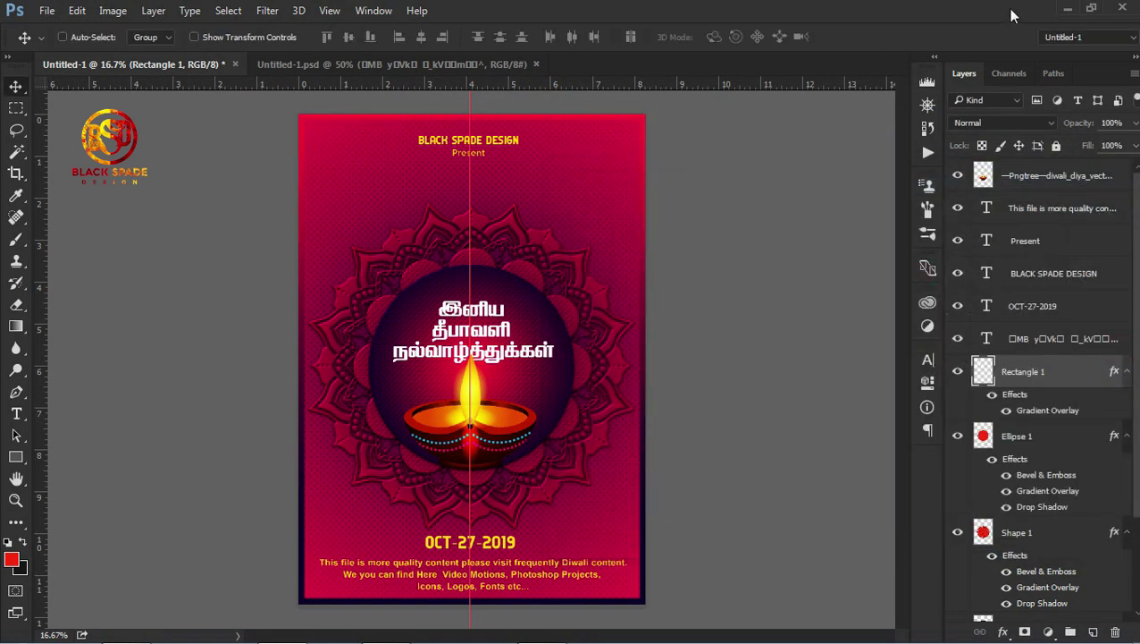
Step: Place the rocket image 580b57fcd9996e24 from the Downloads folder above the Rectangle 1 layer and shrink it to roughly the central circle's size
{"action": "left_click", "coordinate": [1067, 8]}
{"action": "left_click", "coordinate": [93, 109]}
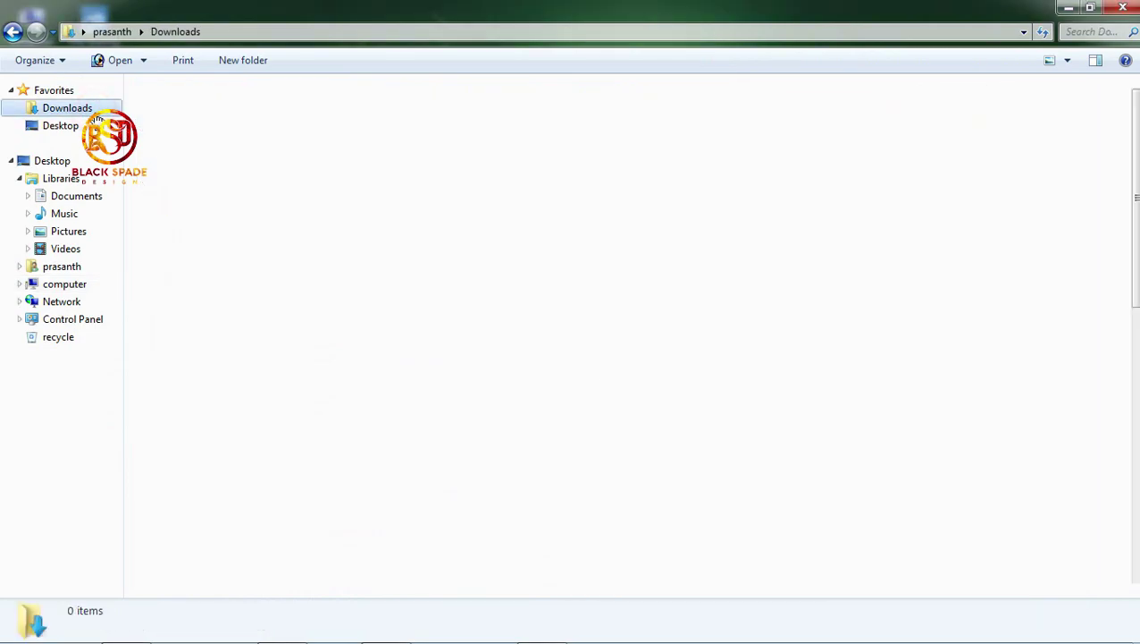
{"action": "left_click_drag", "start_coordinate": [611, 365], "coordinate": [524, 416]}
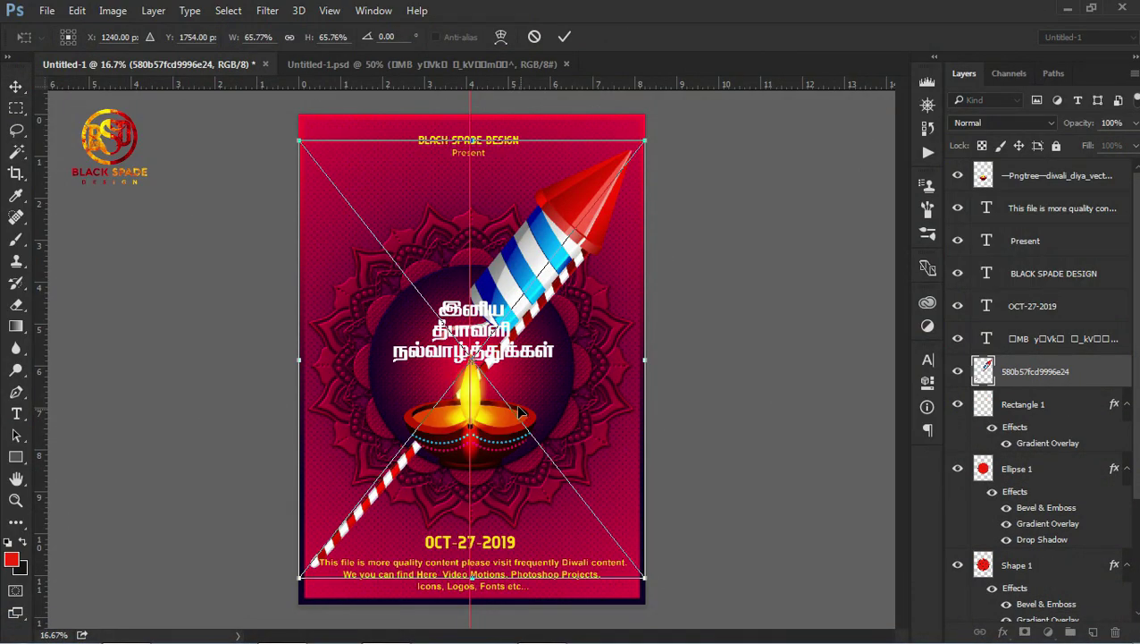
{"action": "left_click_drag", "start_coordinate": [299, 140], "coordinate": [420, 266]}
{"action": "key", "text": "Return"}
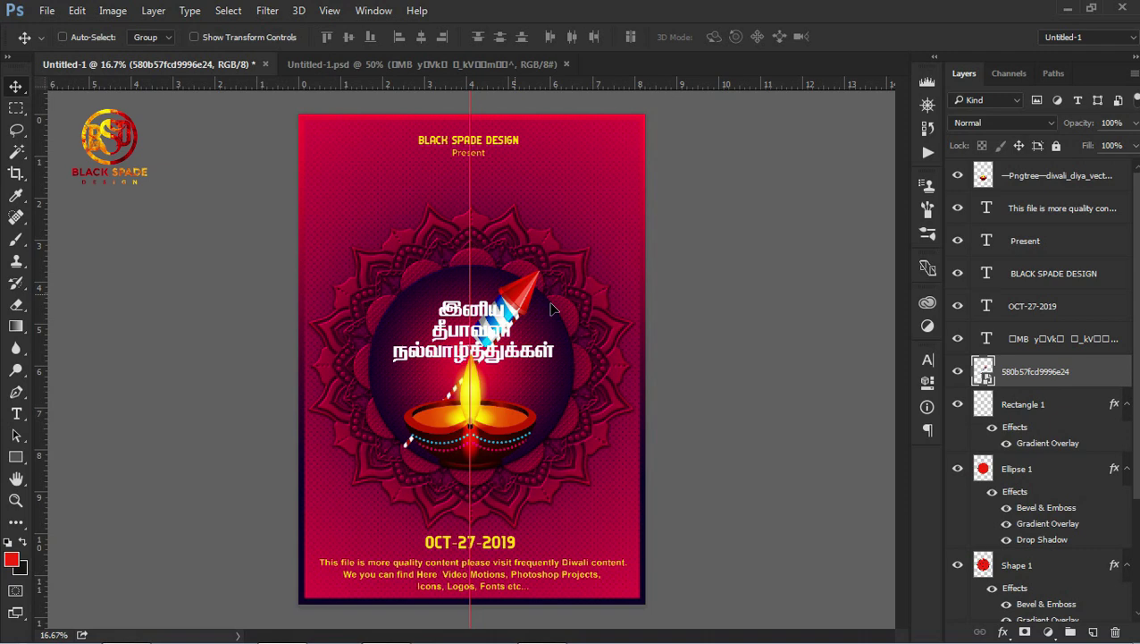
Step: Scale the rocket down to 21.24% and position it to the right of the greeting, its stick meeting the diya's right rim
{"action": "left_click_drag", "start_coordinate": [490, 300], "coordinate": [546, 321]}
{"action": "left_click", "coordinate": [552, 330], "text": "ctrl"}
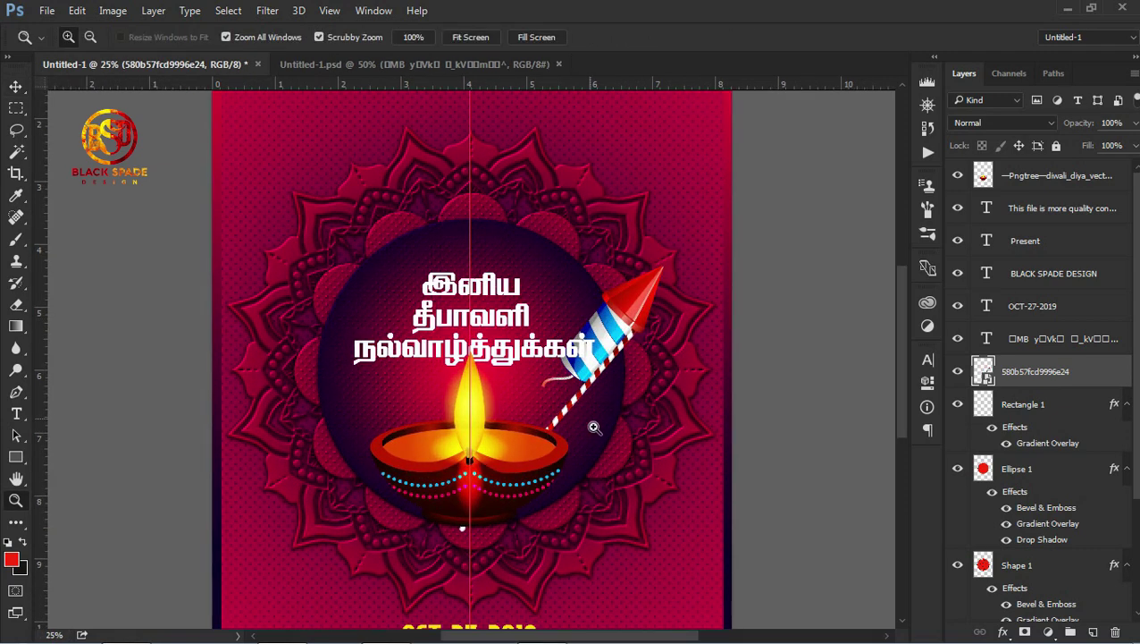
{"action": "scroll", "coordinate": [547, 347], "scroll_direction": "down", "scroll_amount": 3}
{"action": "key", "text": "ctrl+t"}
{"action": "left_click_drag", "start_coordinate": [618, 171], "coordinate": [573, 245]}
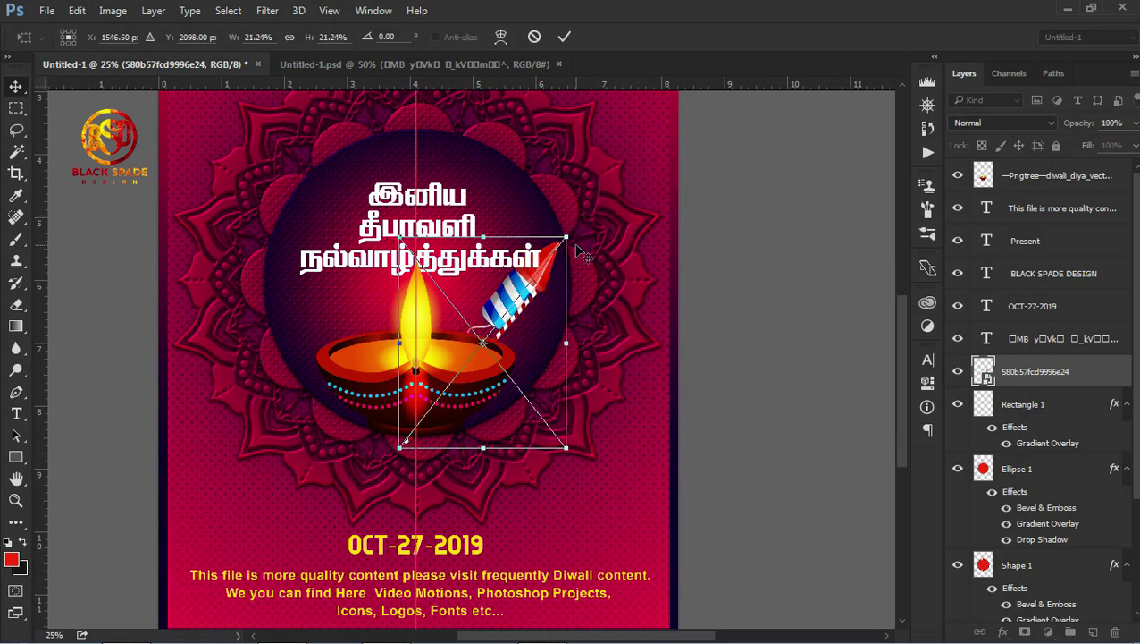
{"action": "key", "text": "Return"}
{"action": "left_click_drag", "start_coordinate": [522, 315], "coordinate": [573, 298]}
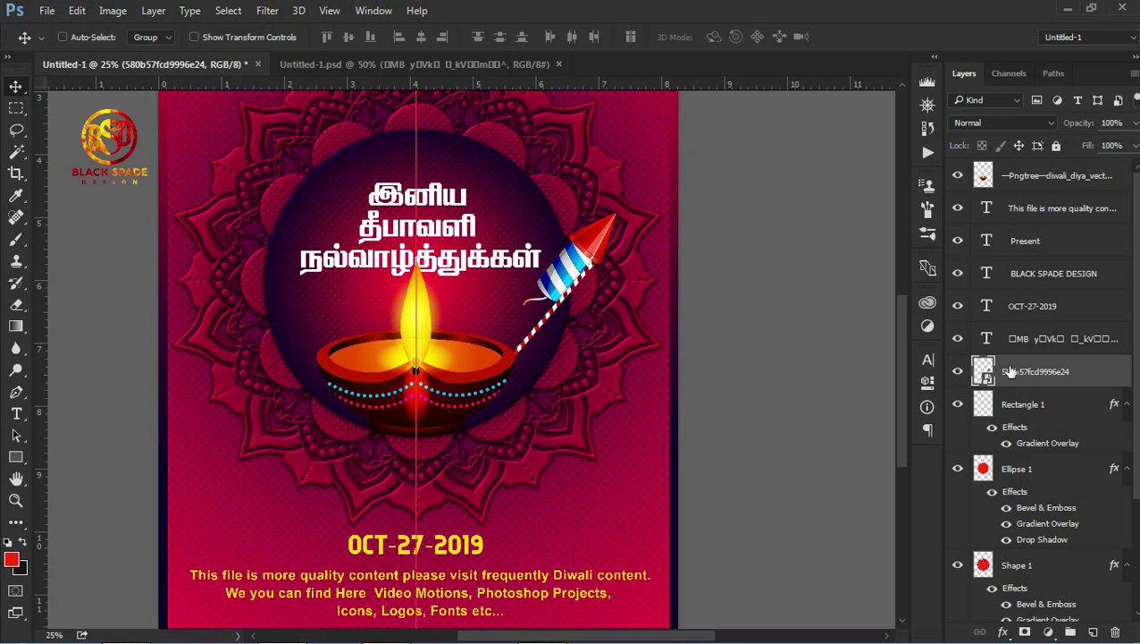
Step: Duplicate the rocket layer and flip the copy horizontally
{"action": "left_click_drag", "start_coordinate": [1069, 379], "coordinate": [1093, 632]}
{"action": "key", "text": "ctrl+t"}
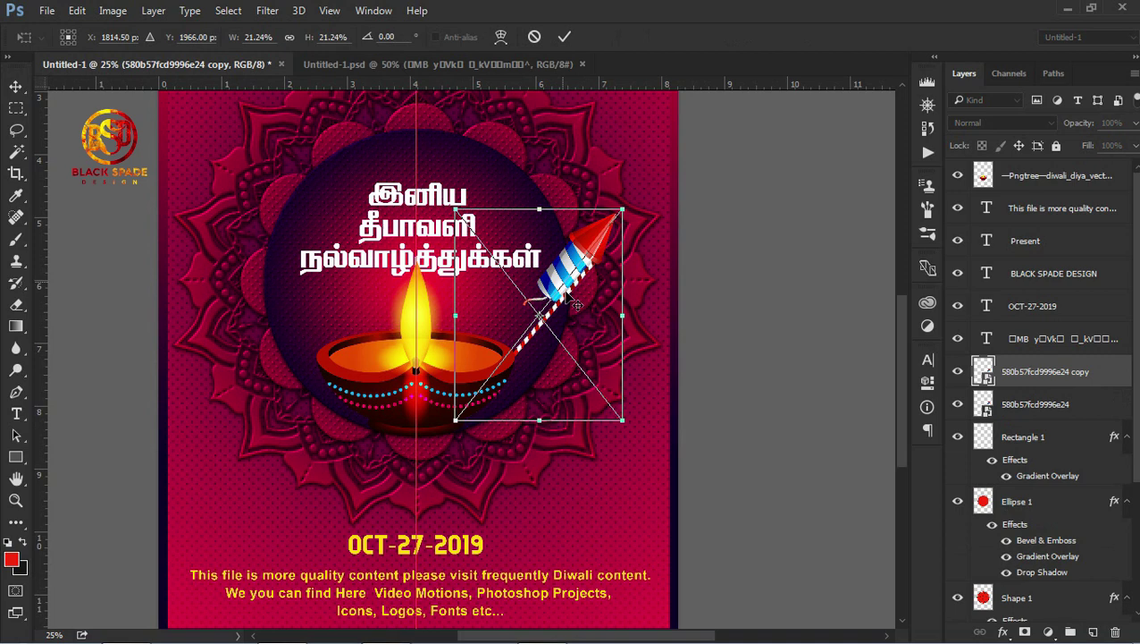
{"action": "right_click", "coordinate": [567, 295]}
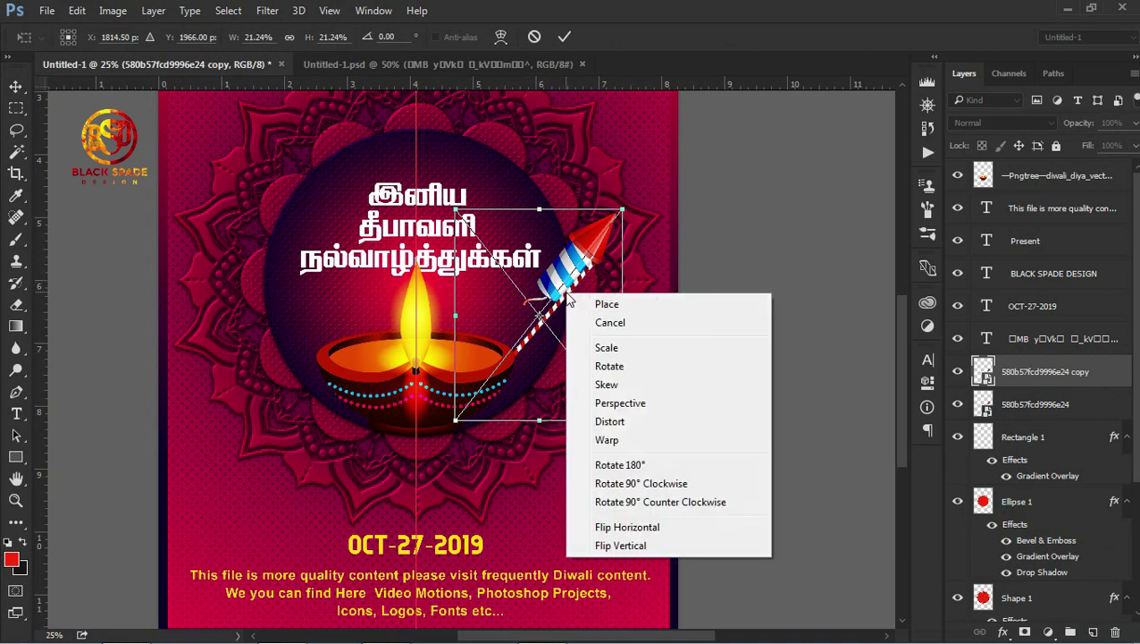
{"action": "left_click", "coordinate": [611, 528]}
{"action": "key", "text": "Return"}
Step: Move the flipped rocket to the diya's left side and level its tip with the right rocket using a horizontal guide
{"action": "left_click_drag", "start_coordinate": [536, 251], "coordinate": [314, 264]}
{"action": "left_click_drag", "start_coordinate": [574, 88], "coordinate": [569, 214]}
{"action": "left_click_drag", "start_coordinate": [292, 303], "coordinate": [270, 293]}
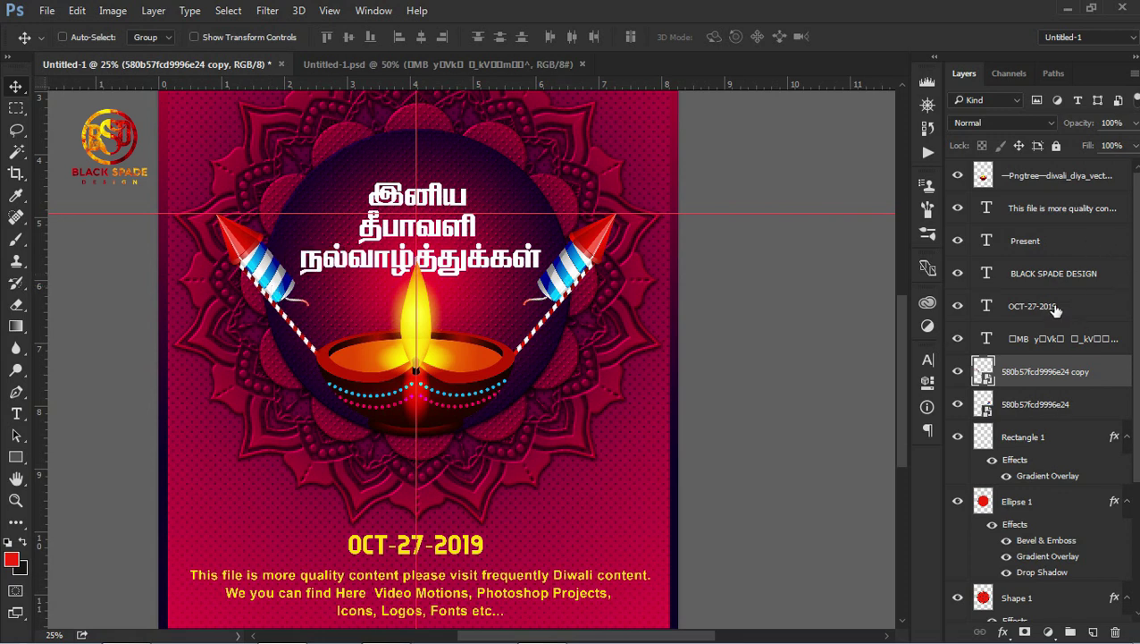
Step: Convert the Tamil greeting text layer to a smart object
{"action": "right_click", "coordinate": [454, 218]}
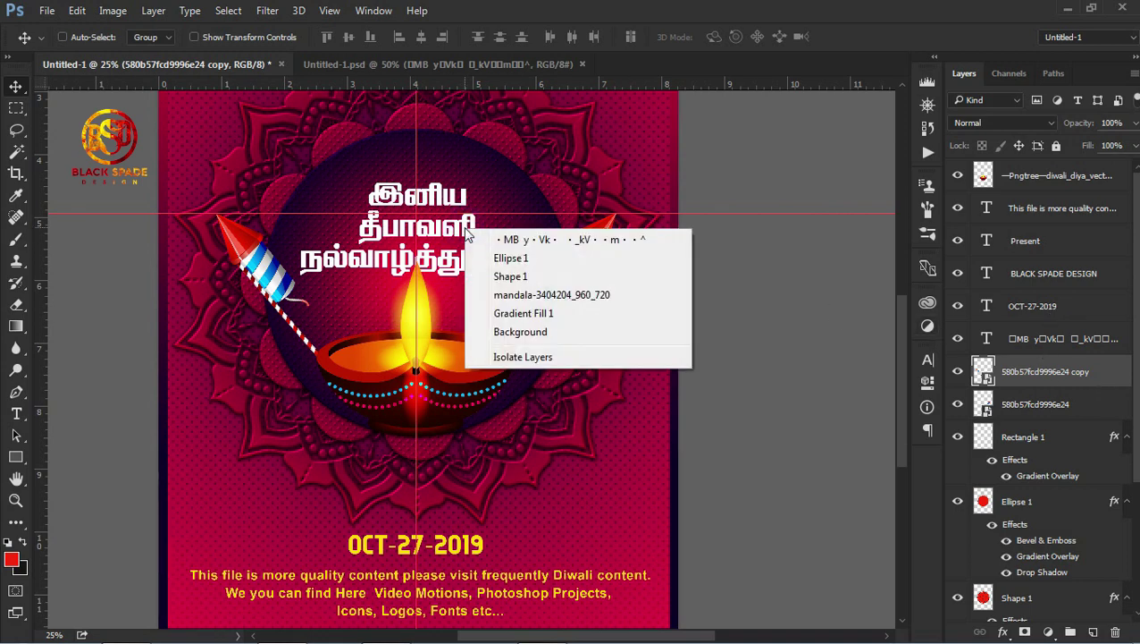
{"action": "left_click", "coordinate": [478, 236]}
{"action": "right_click", "coordinate": [1013, 337]}
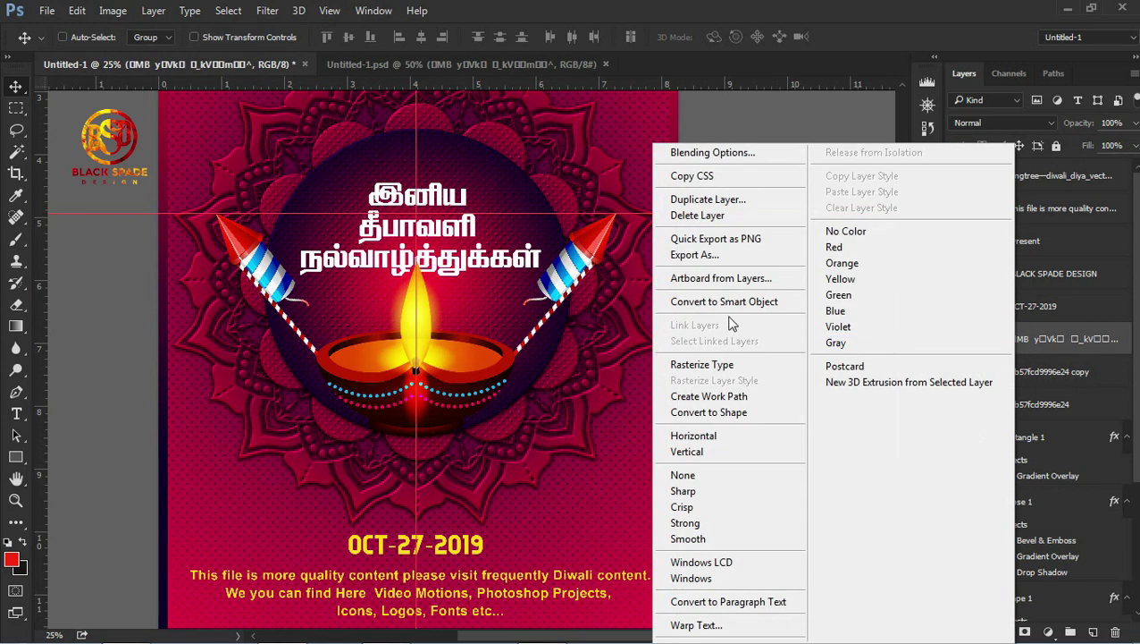
{"action": "left_click", "coordinate": [728, 302]}
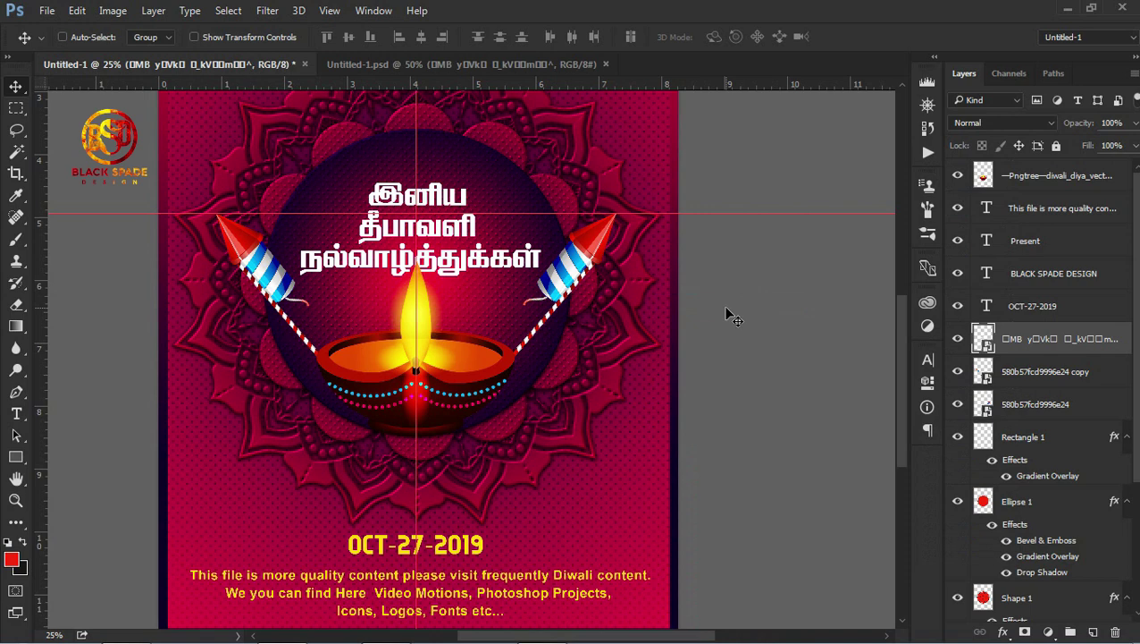
Step: Run the Shadow Right action from the Laconic Long Shadow set on the greeting and view the whole poster
{"action": "left_click", "coordinate": [928, 152]}
{"action": "left_click", "coordinate": [830, 167]}
{"action": "left_click", "coordinate": [809, 222]}
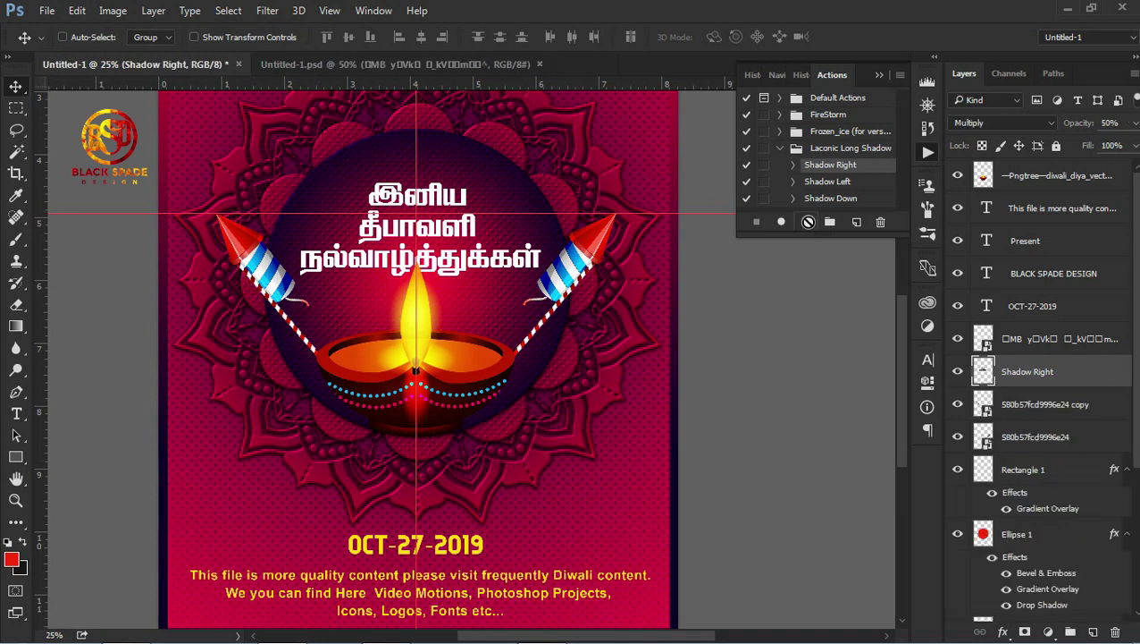
{"action": "key", "text": "z"}
{"action": "left_click", "coordinate": [350, 325], "text": "alt"}
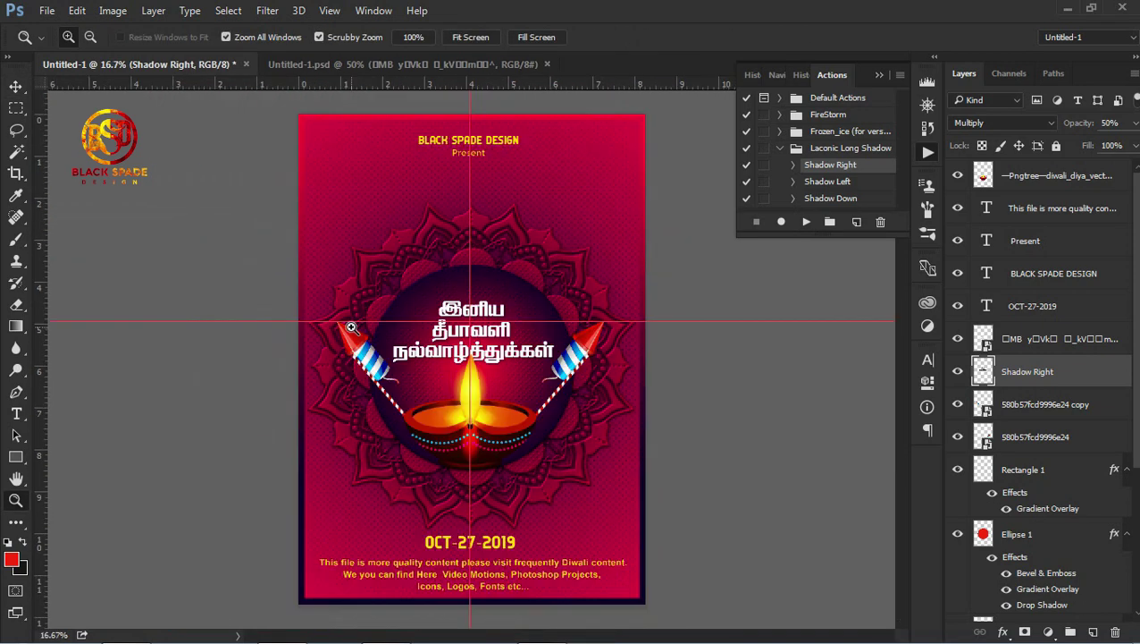
{"action": "key", "text": "v"}
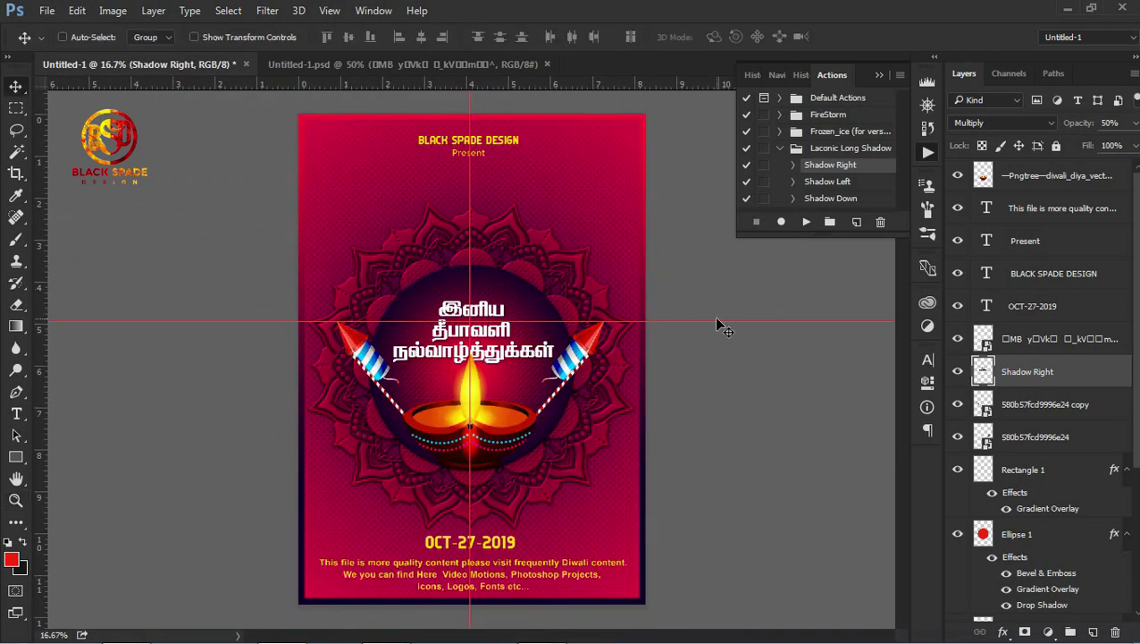
{"action": "left_click", "coordinate": [880, 74]}
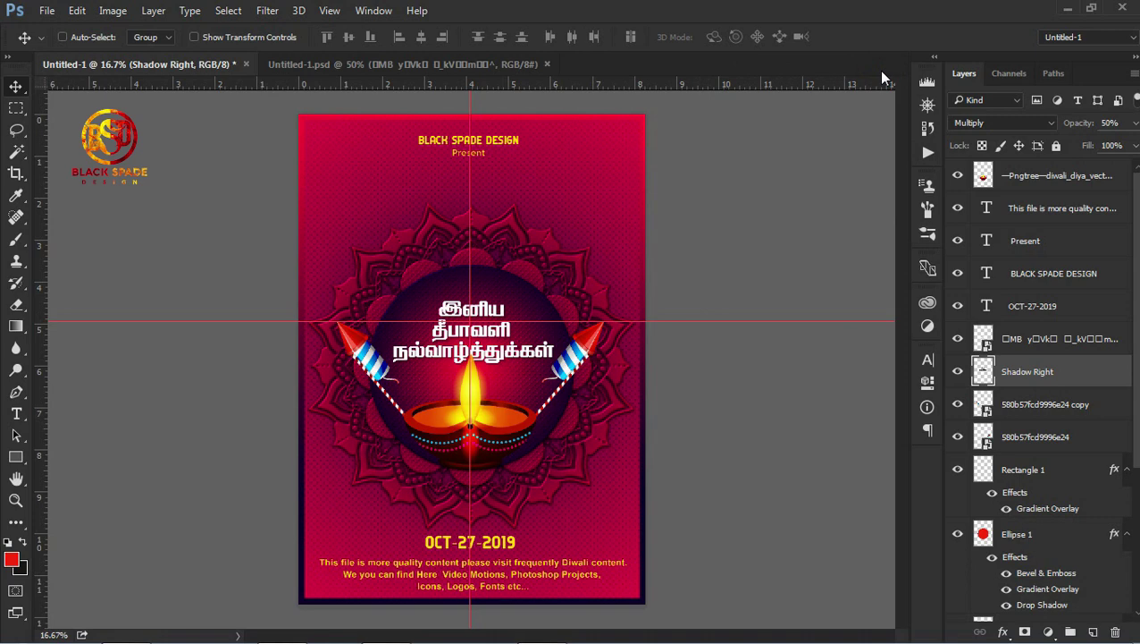